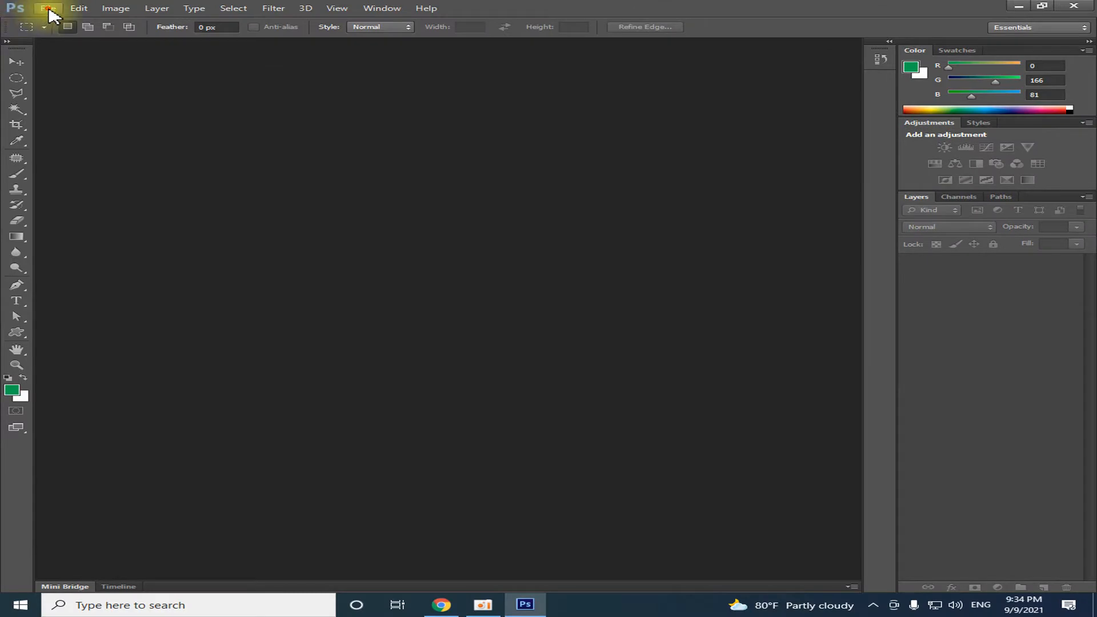
# Create a new document named S1 with a custom preset, 5 × 5 inches, 300 pixels/inch, 8-bit CMYK Color and white background.
pyautogui.click(48, 8)
pyautogui.click(51, 27)
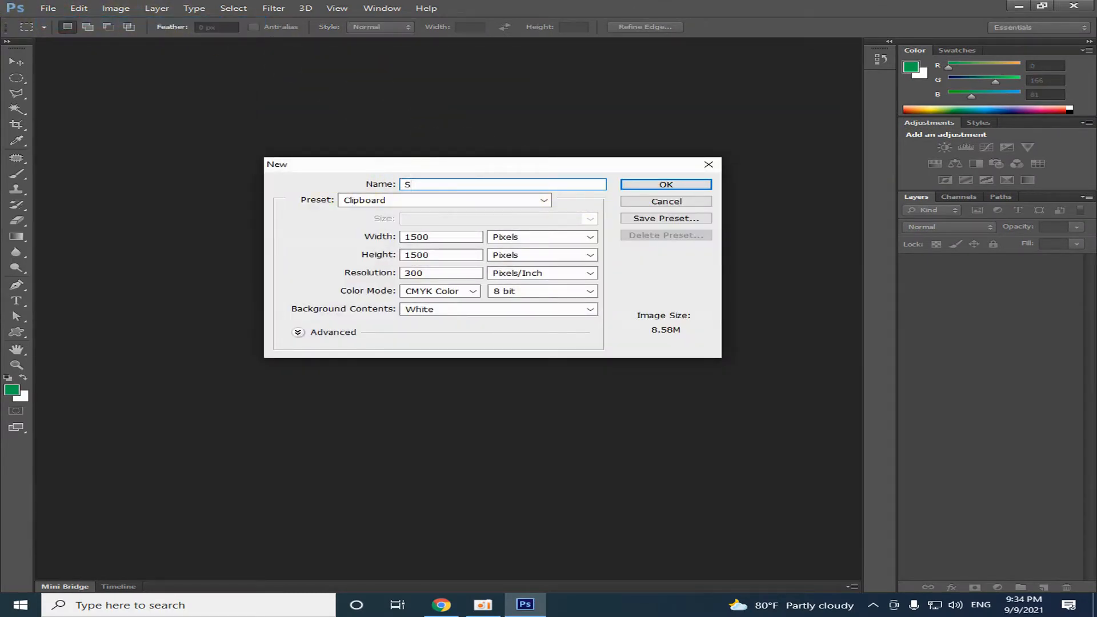
pyautogui.click(542, 201)
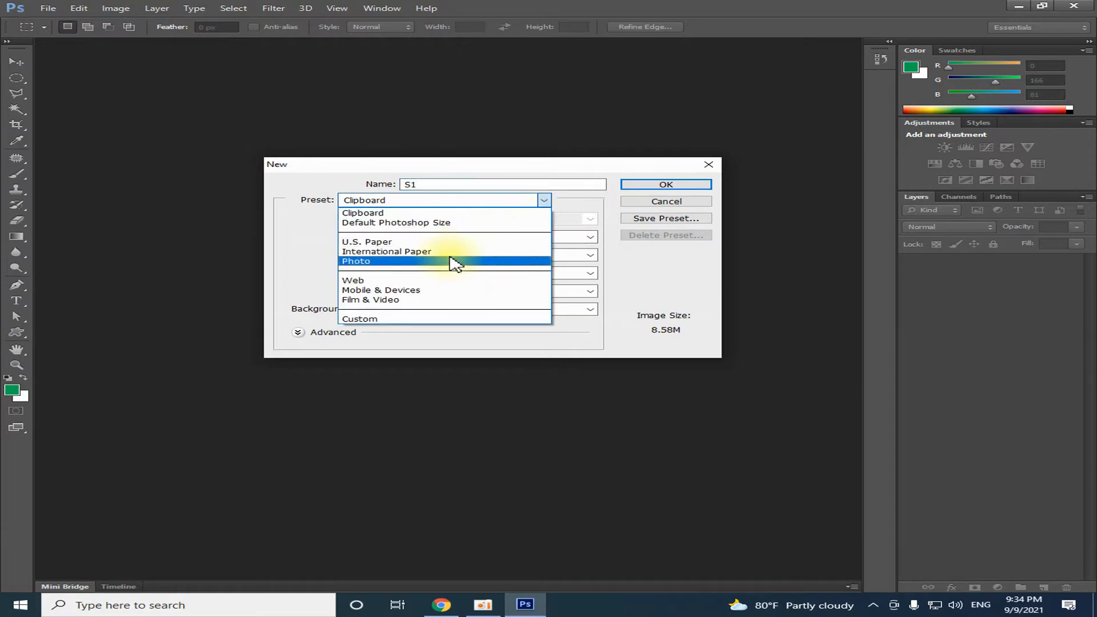
pyautogui.click(380, 319)
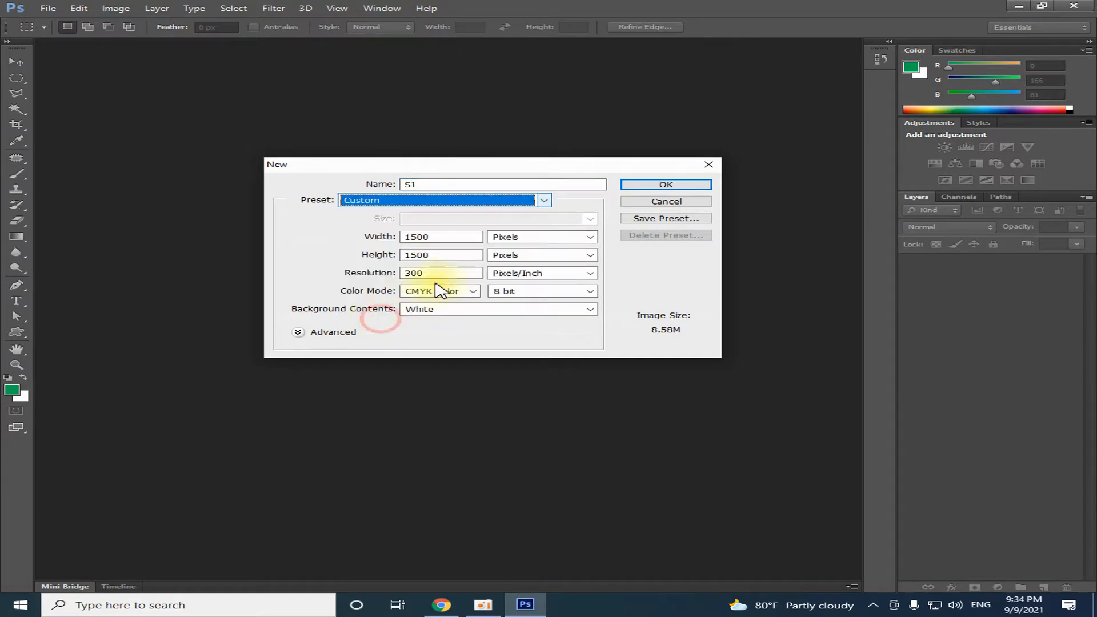
pyautogui.click(594, 237)
pyautogui.click(558, 257)
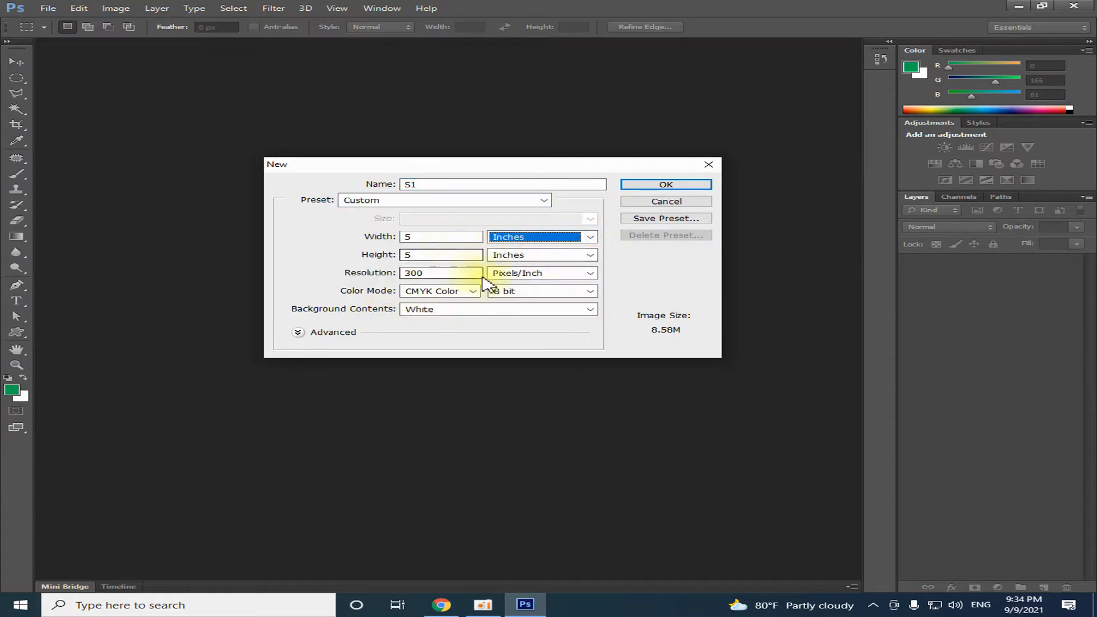
pyautogui.moveTo(563, 168); pyautogui.dragTo(565, 161)
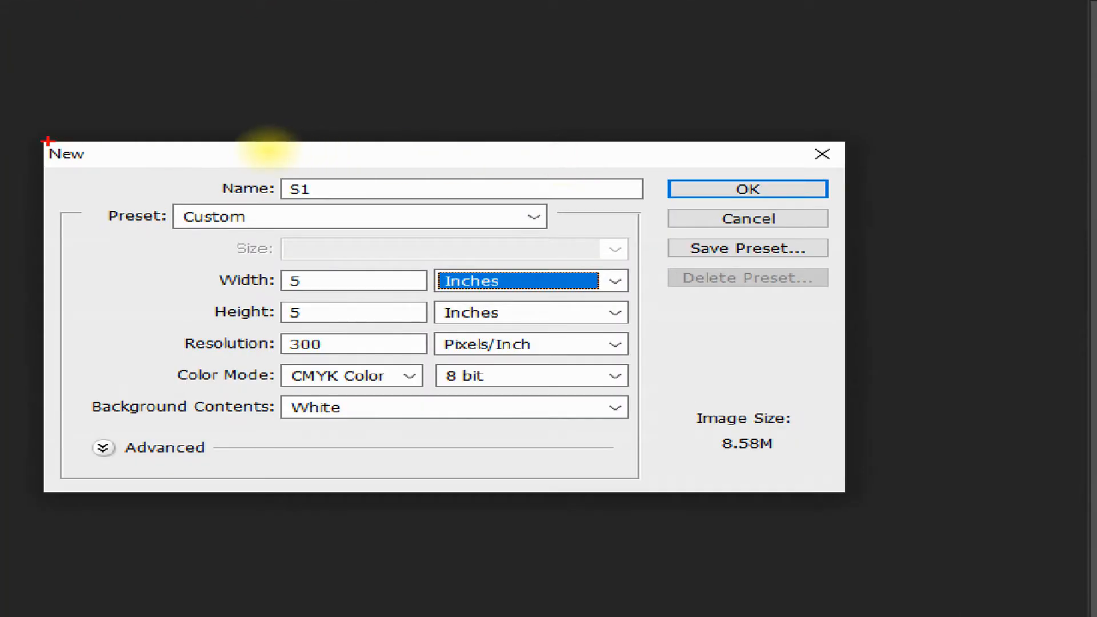
pyautogui.moveTo(12, 129)
pyautogui.mouseDown()
pyautogui.moveTo(118, 170)
pyautogui.moveTo(211, 319)
pyautogui.moveTo(920, 474)
pyautogui.mouseUp()
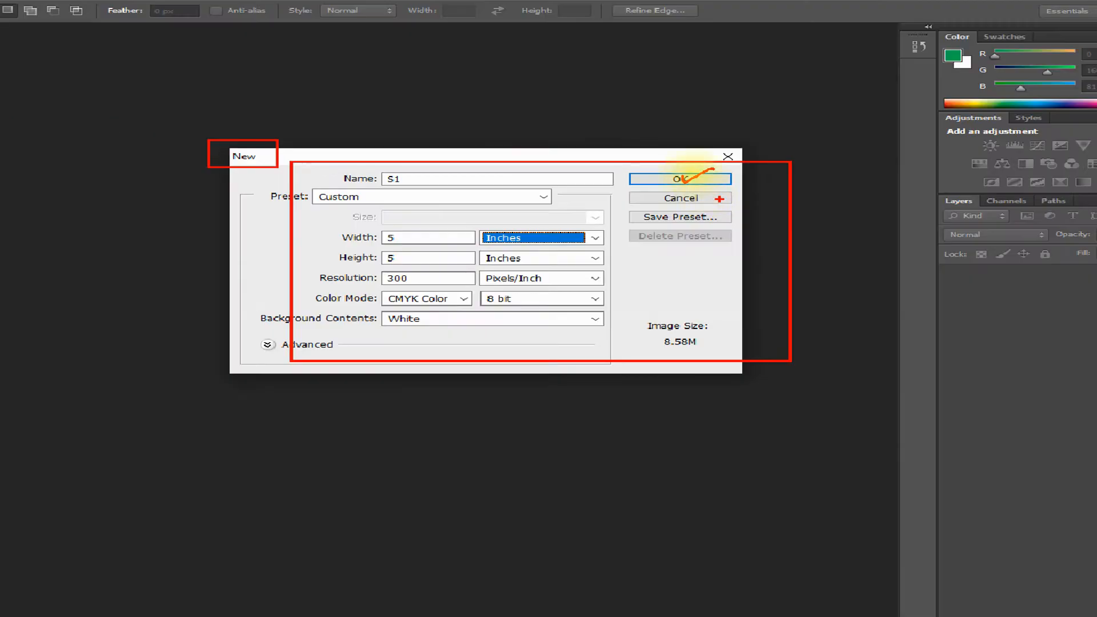
pyautogui.click(743, 189)
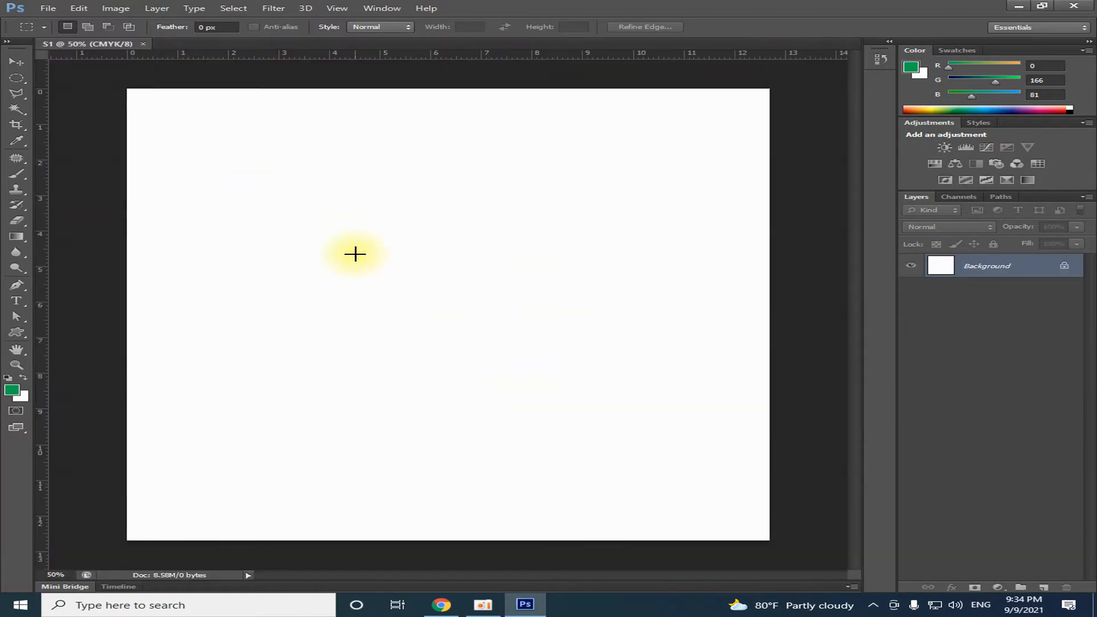
# Open the S Logo image from the desktop in Photos to examine the reference design, and return to Photoshop.
pyautogui.click(18, 61)
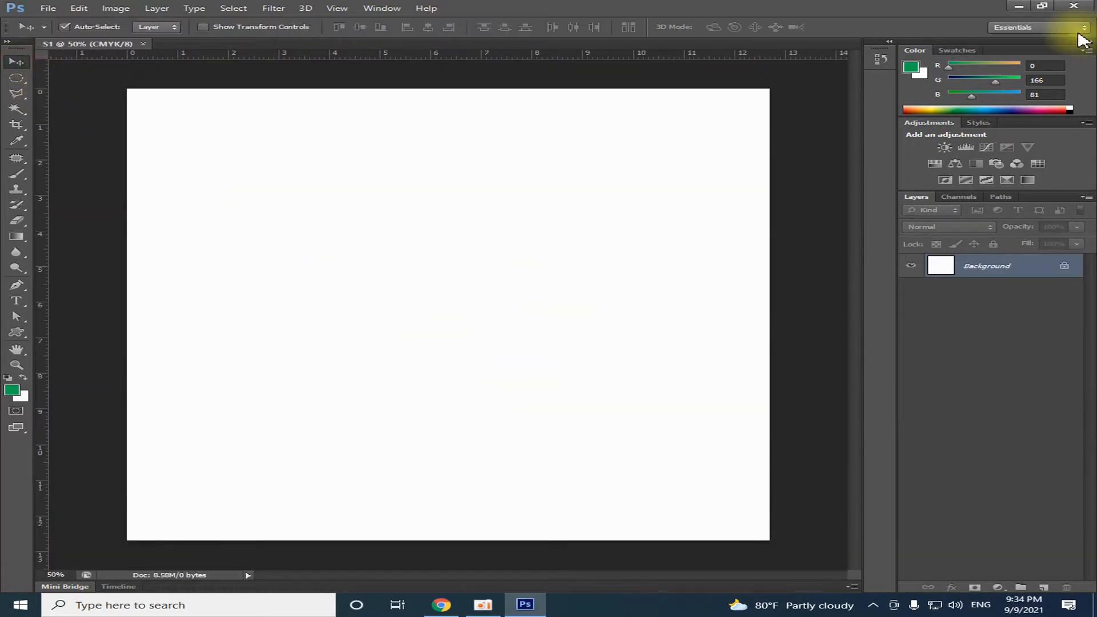
pyautogui.click(1019, 7)
pyautogui.rightClick(395, 135)
pyautogui.click(429, 167)
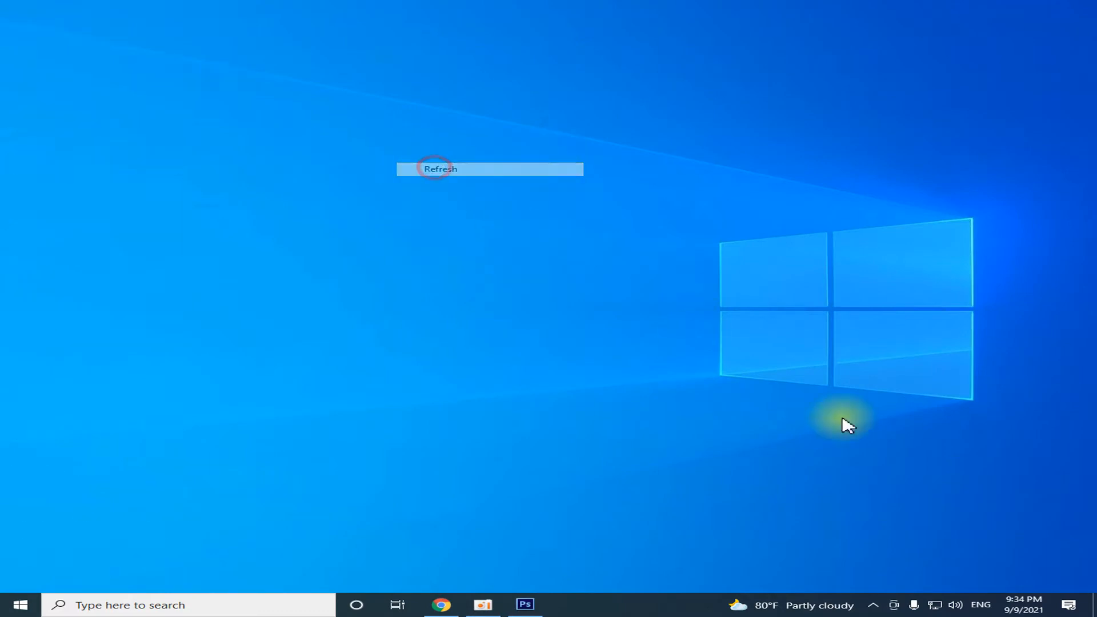
pyautogui.click(224, 16)
pyautogui.rightClick(225, 16)
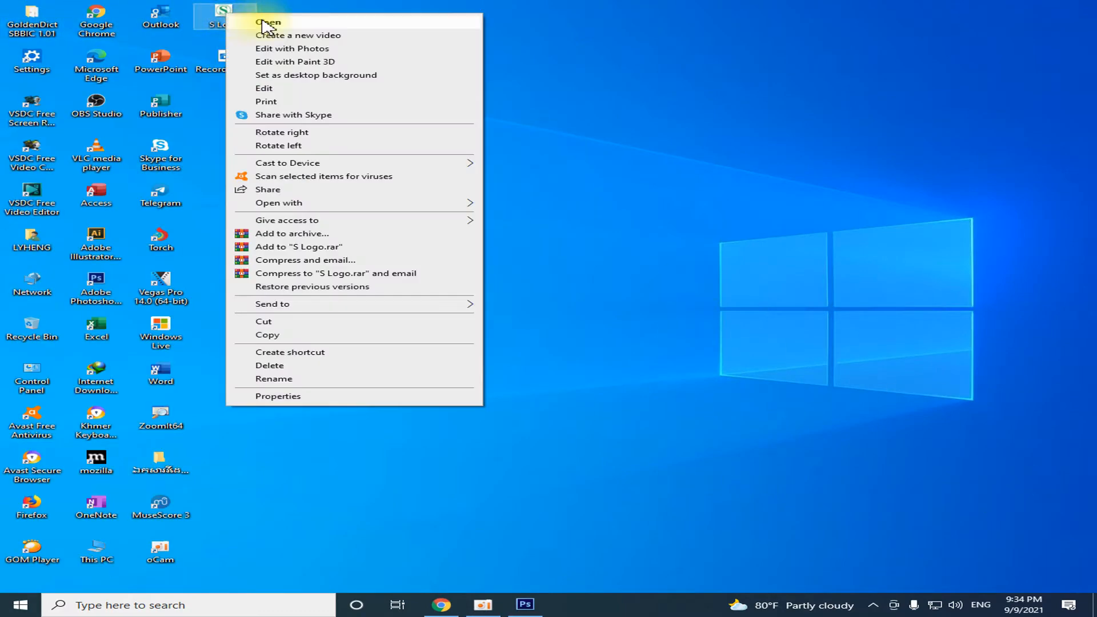
pyautogui.click(263, 21)
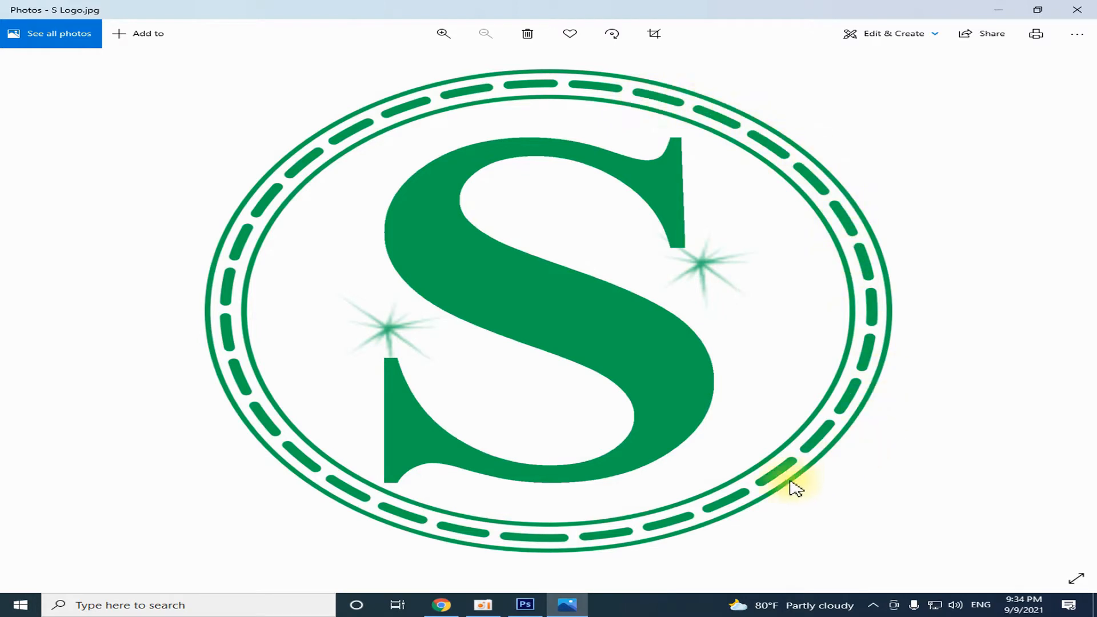
pyautogui.click(524, 604)
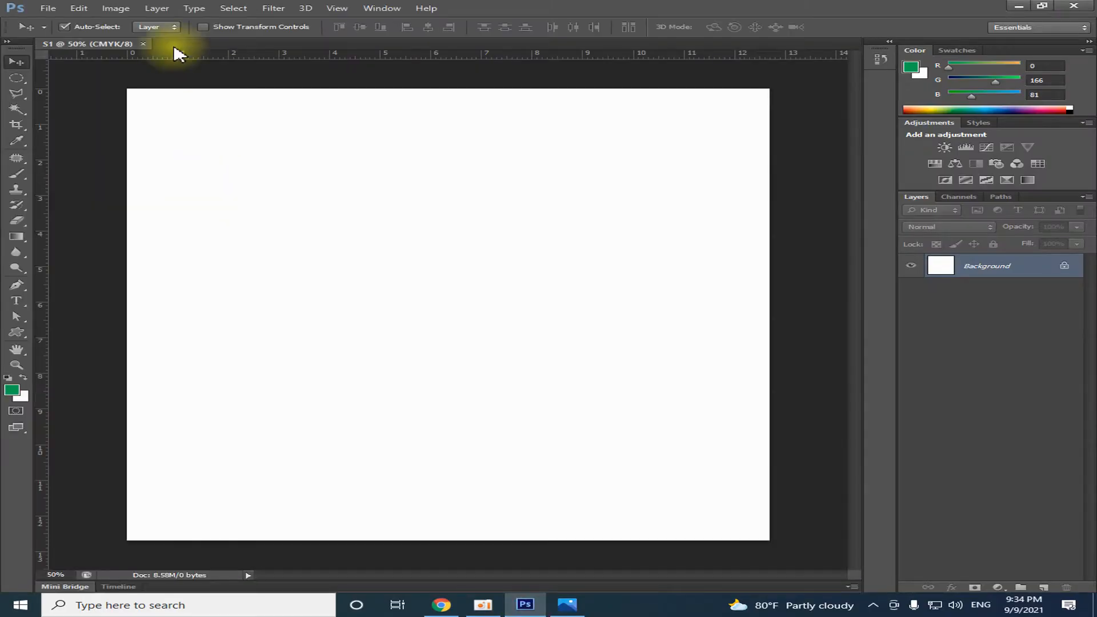
# Draw a circular shape with the Ellipse tool, about 1264 px wide and high, in the middle of the canvas.
pyautogui.click(17, 334)
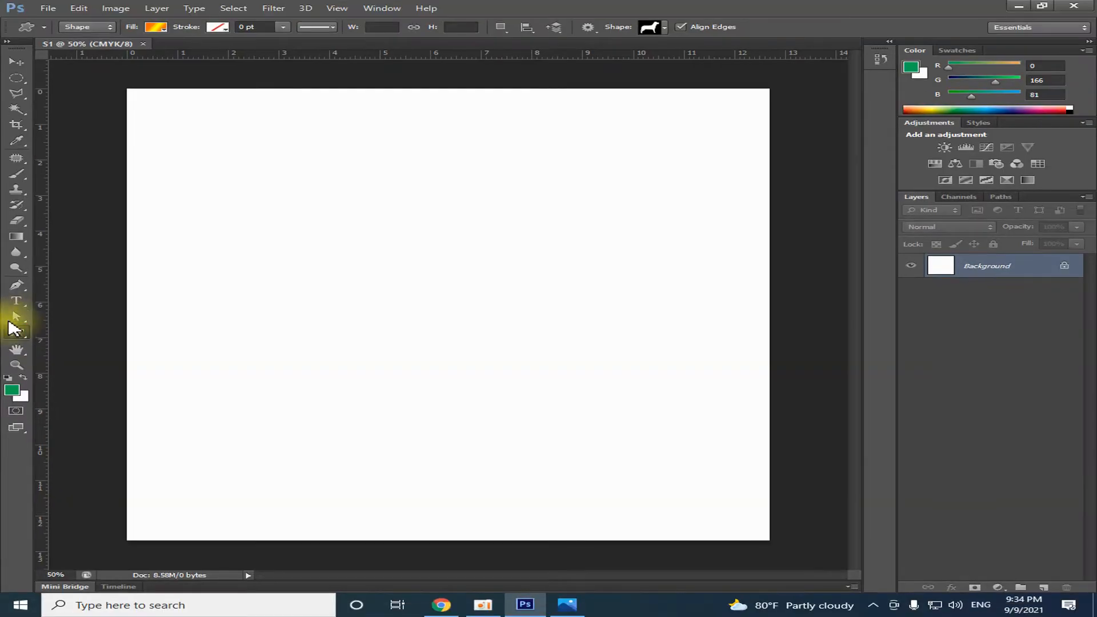
pyautogui.click(14, 337)
pyautogui.click(61, 353)
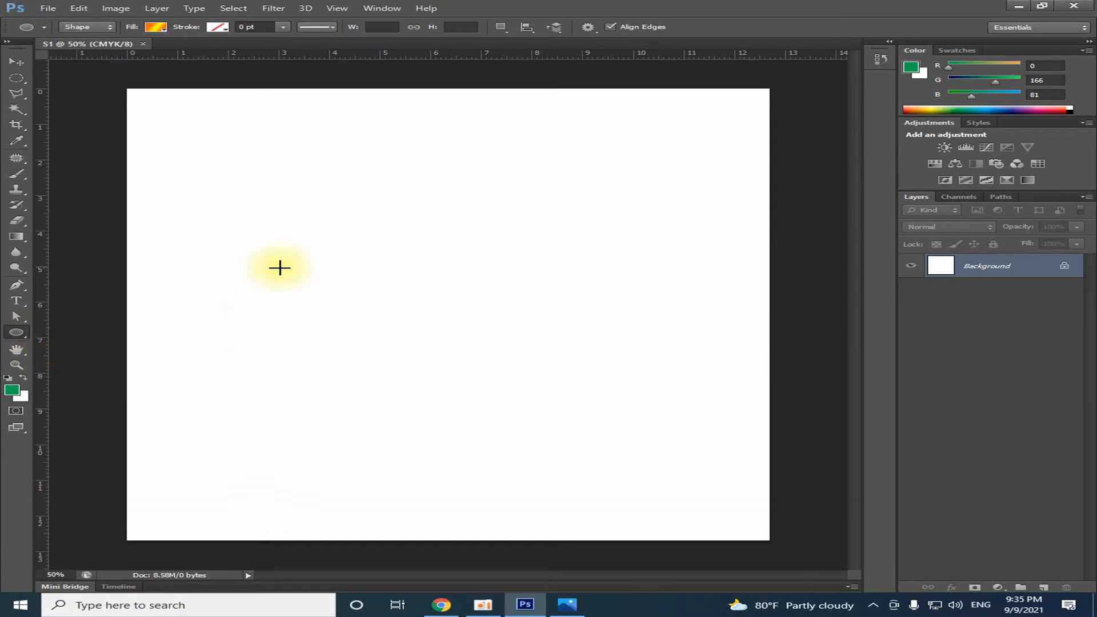
pyautogui.moveTo(247, 196); pyautogui.dragTo(729, 564)
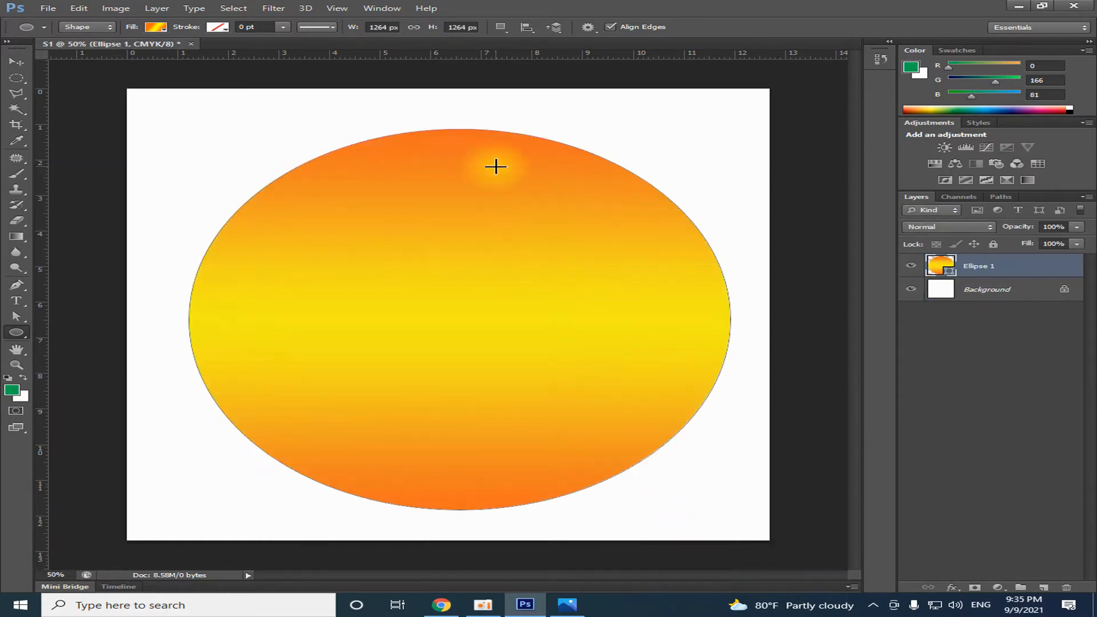
# Remove the gradient fill from the ellipse shape by setting its fill to no color.
pyautogui.click(154, 28)
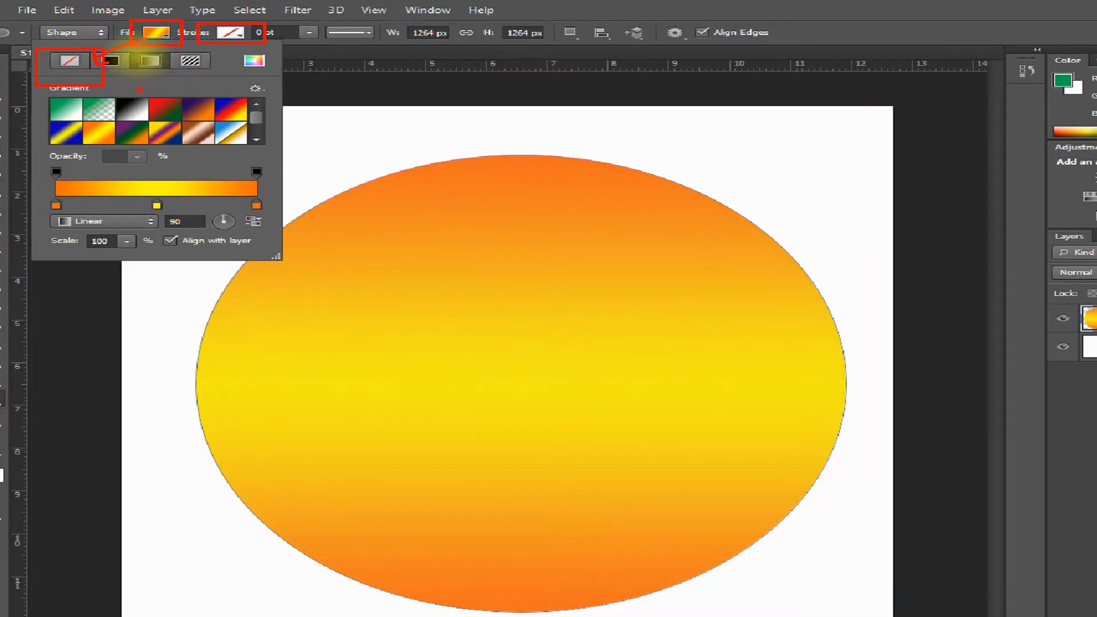
pyautogui.click(161, 40)
pyautogui.click(160, 40)
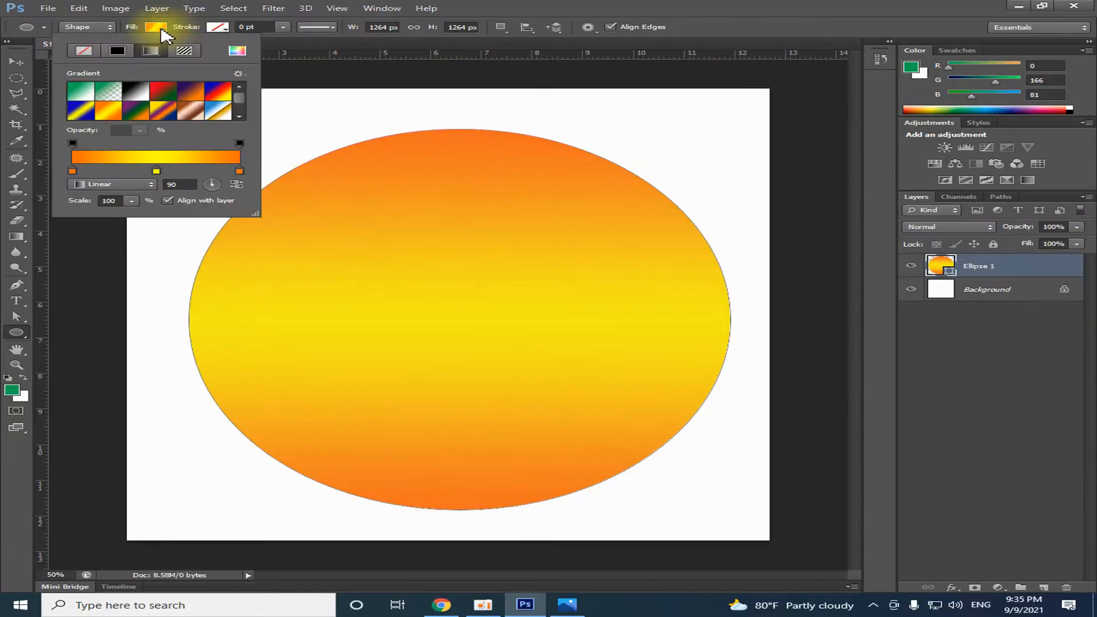
pyautogui.click(44, 77)
pyautogui.click(80, 52)
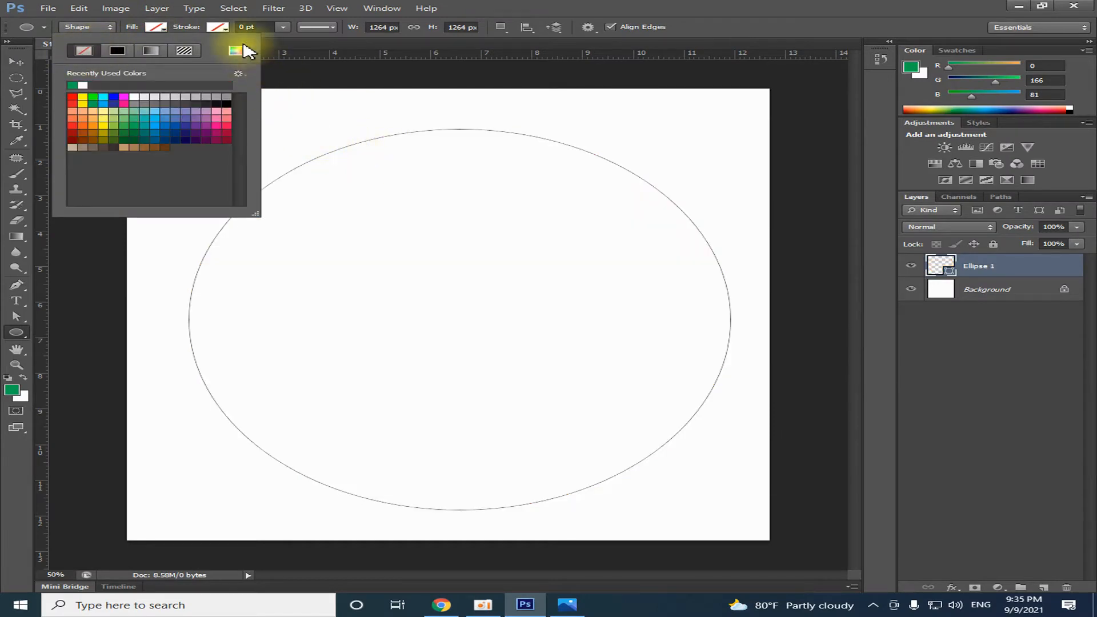
# Give the ellipse a solid green stroke with a width of 3.69 pt.
pyautogui.click(219, 28)
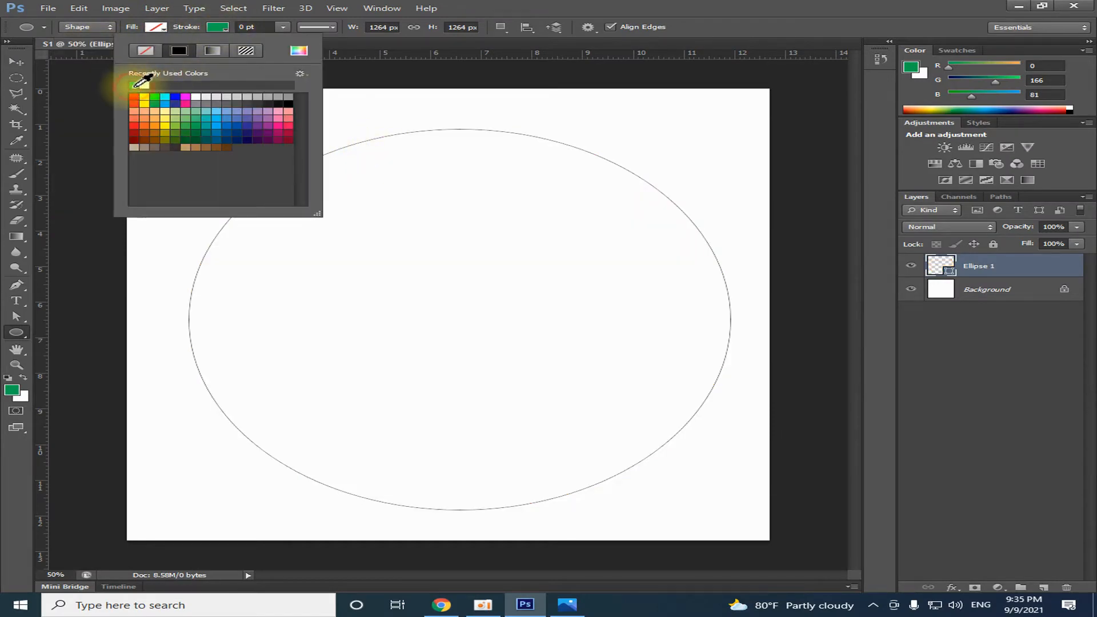
pyautogui.click(218, 29)
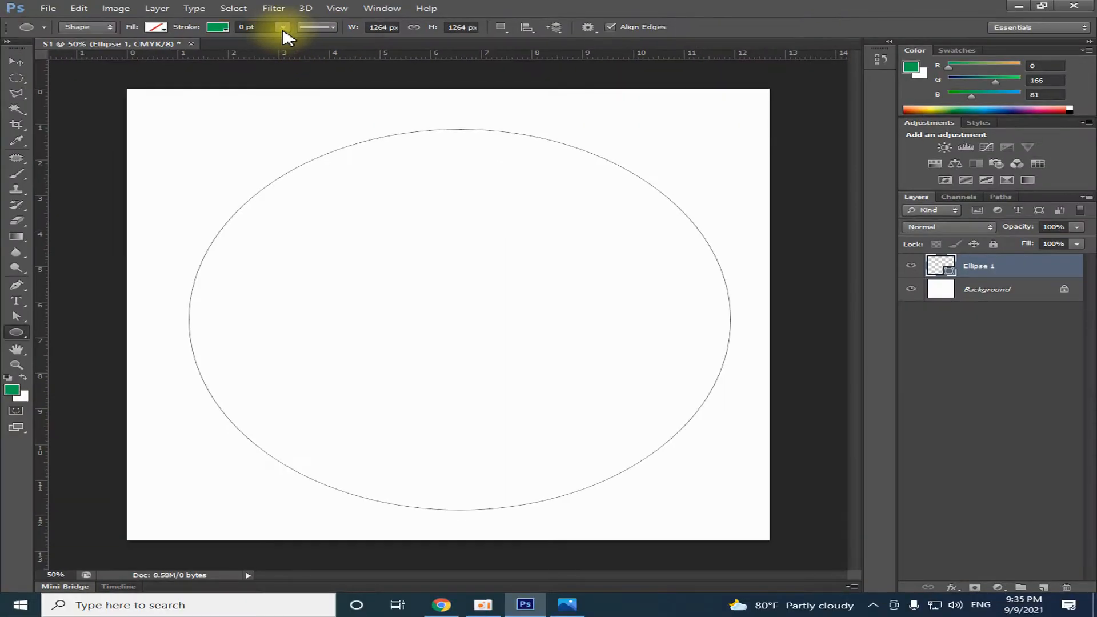
pyautogui.click(348, 55)
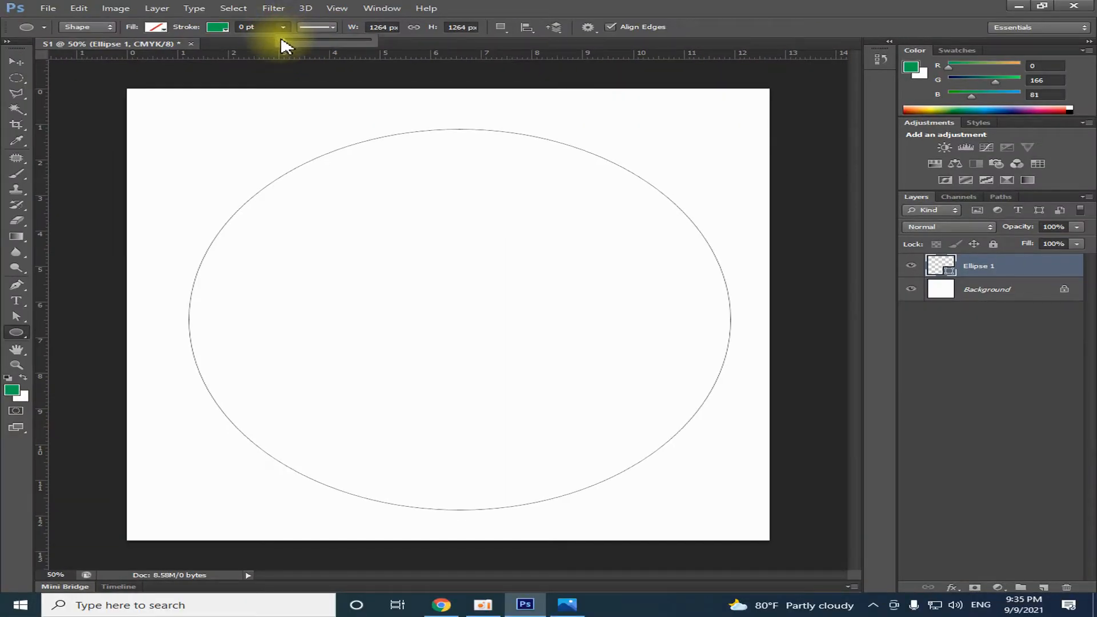
pyautogui.moveTo(298, 40); pyautogui.dragTo(301, 41)
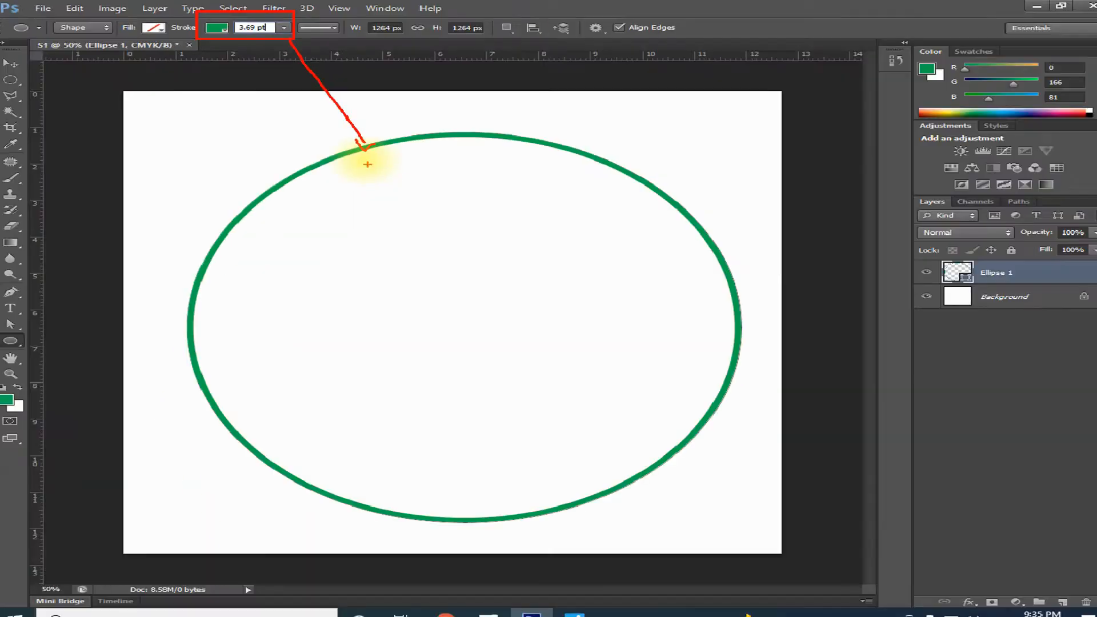
# Duplicate the green ellipse's layer within the S1 document and check the copy by toggling its visibility.
pyautogui.click(13, 63)
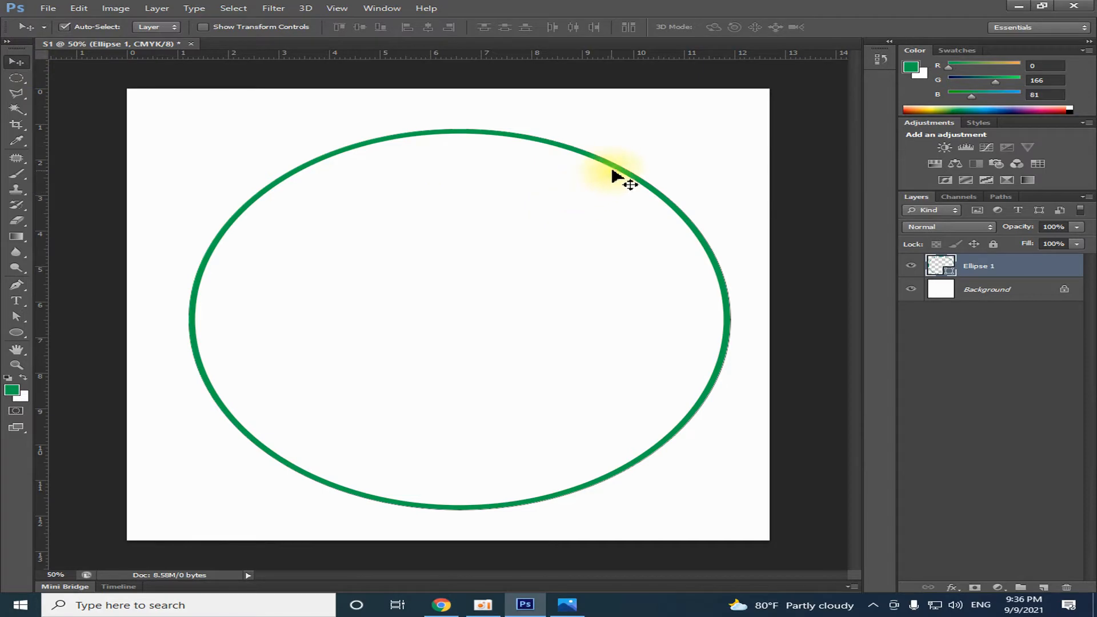
pyautogui.rightClick(992, 267)
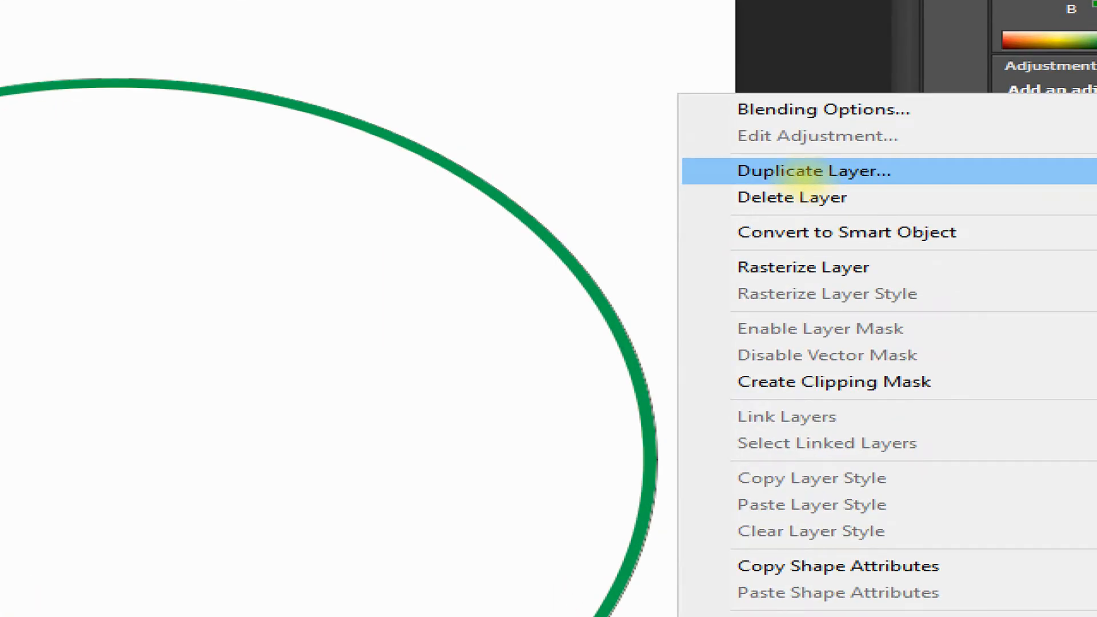
pyautogui.click(795, 171)
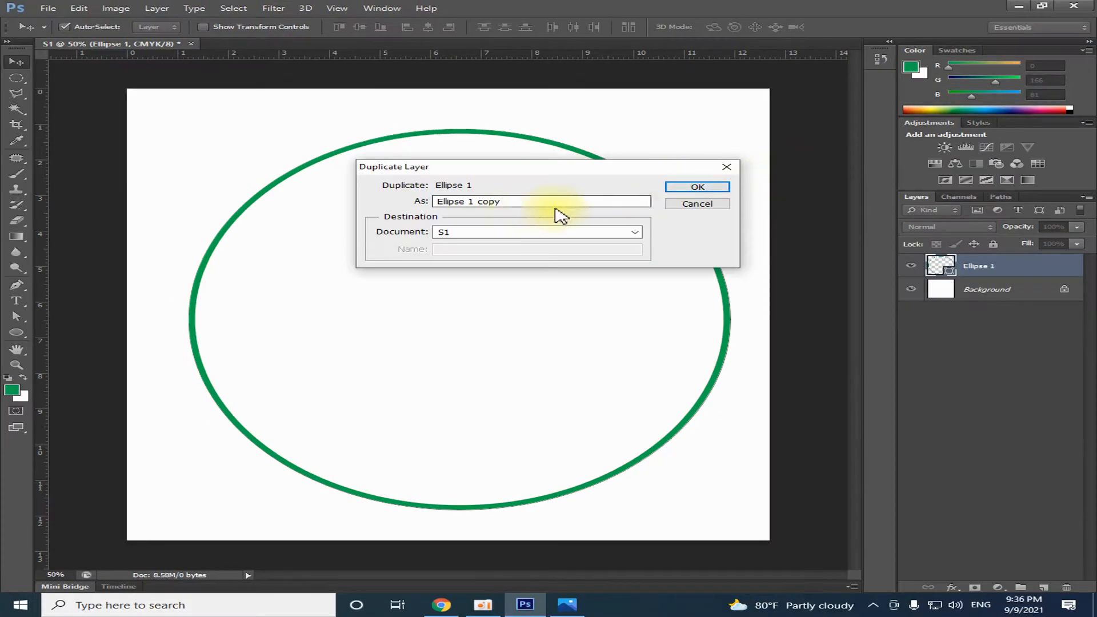
pyautogui.click(692, 188)
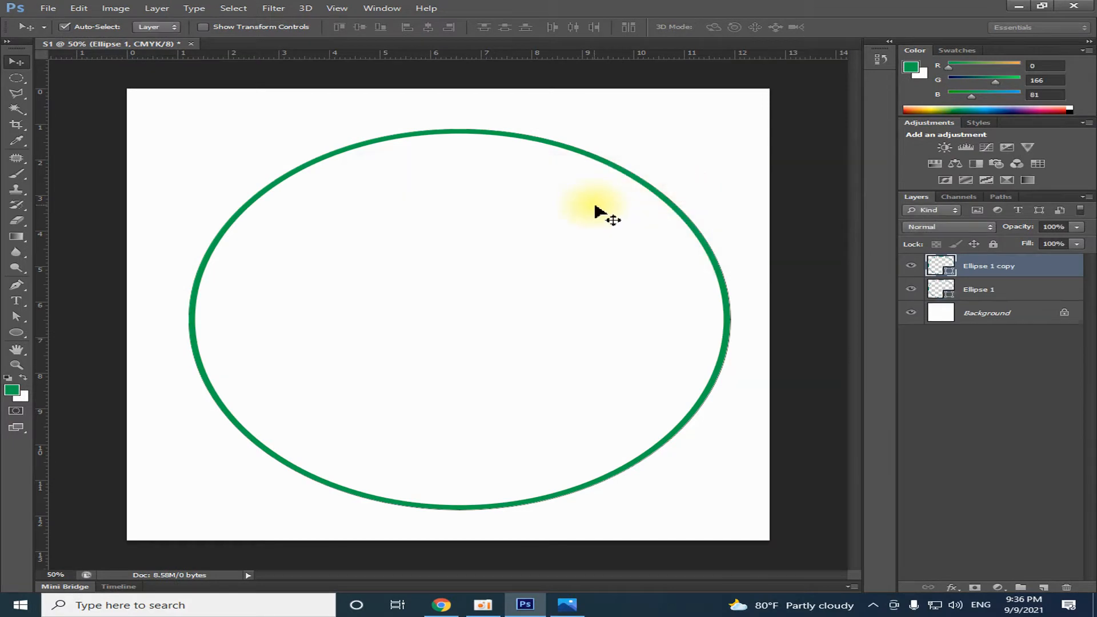
pyautogui.click(913, 266)
pyautogui.click(913, 266)
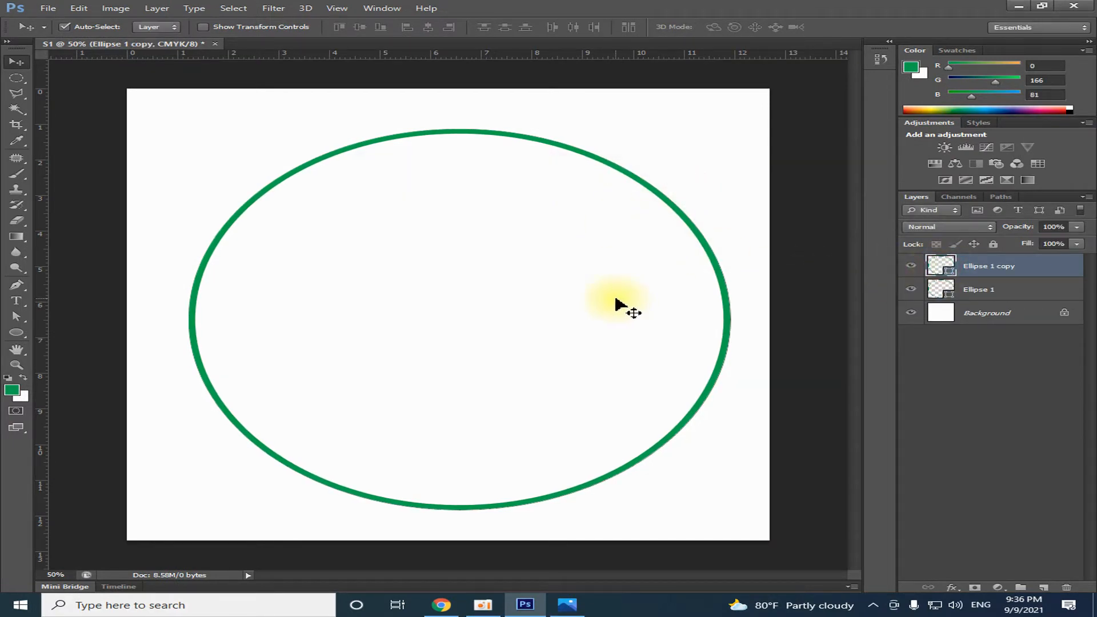
# Scale the duplicated ellipse down proportionally around its center to about 80% to form an inner ring.
pyautogui.hotkey('ctrl', 't')
pyautogui.moveTo(731, 129); pyautogui.dragTo(650, 169)
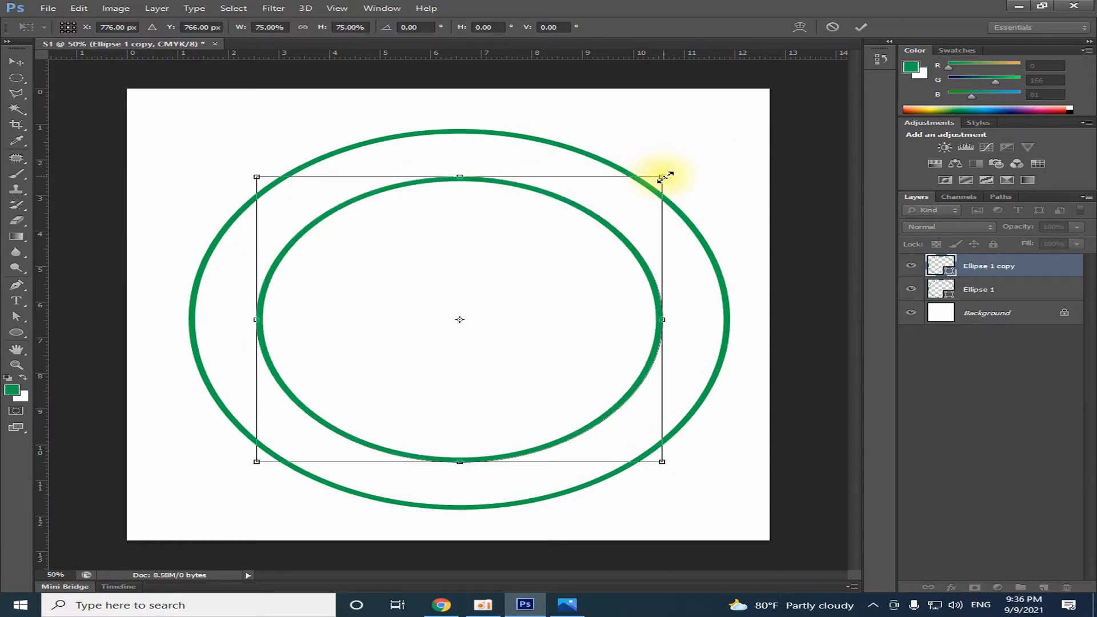
pyautogui.moveTo(662, 177); pyautogui.dragTo(675, 167)
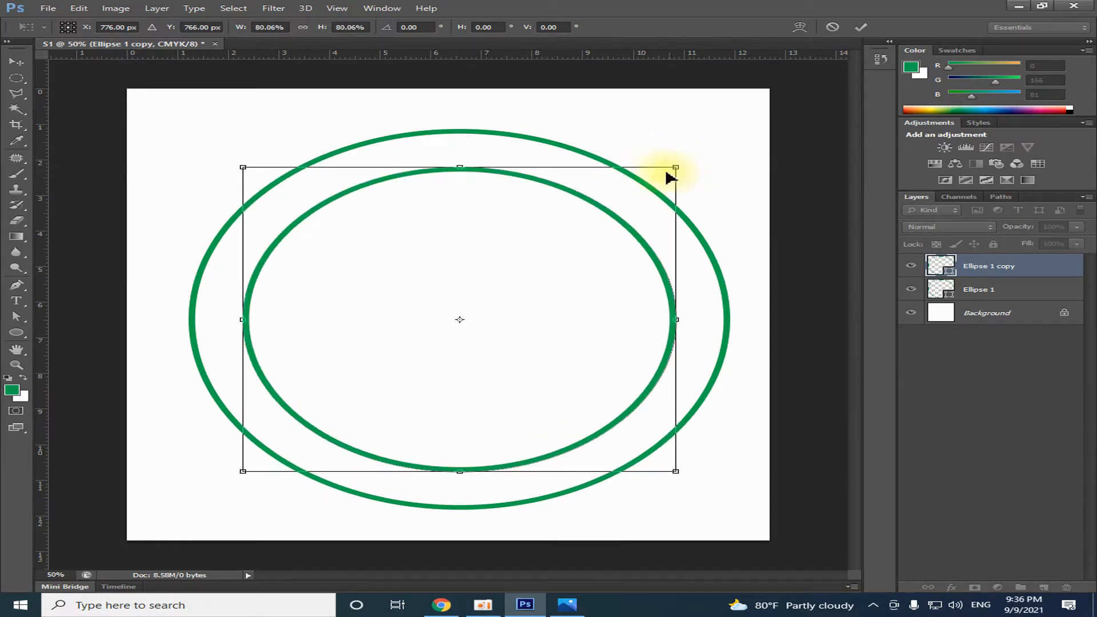
pyautogui.press('Return')
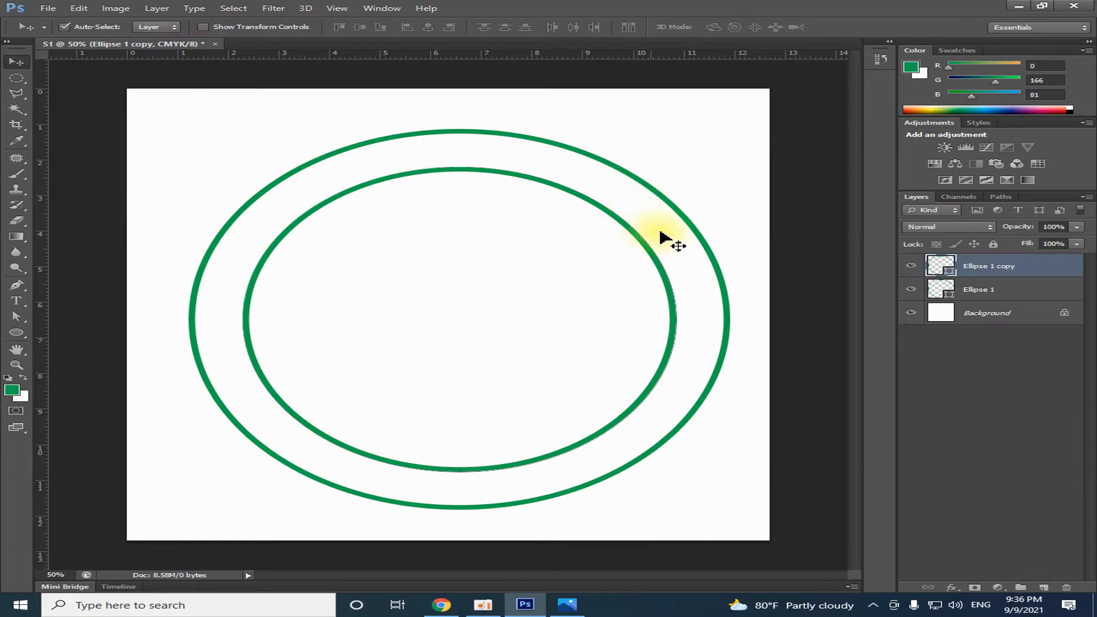
# Duplicate the outer ellipse's layer, Ellipse 1, within the S1 document.
pyautogui.click(969, 281)
pyautogui.keyDown('shift'); pyautogui.click(971, 275); pyautogui.keyUp('shift')
pyautogui.click(946, 288)
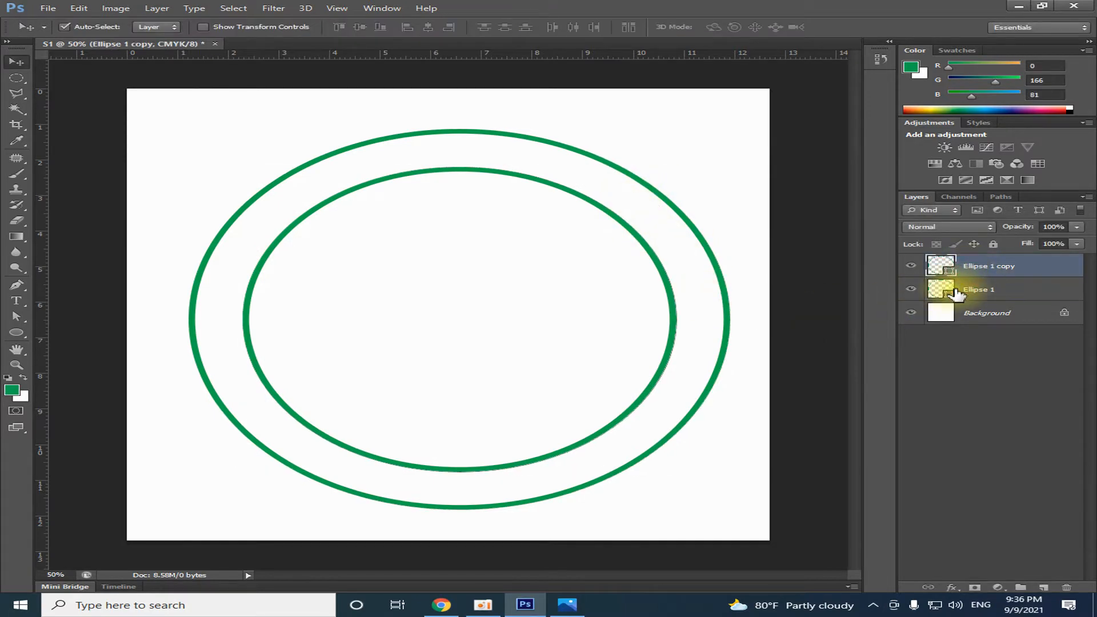
pyautogui.click(911, 289)
pyautogui.click(911, 289)
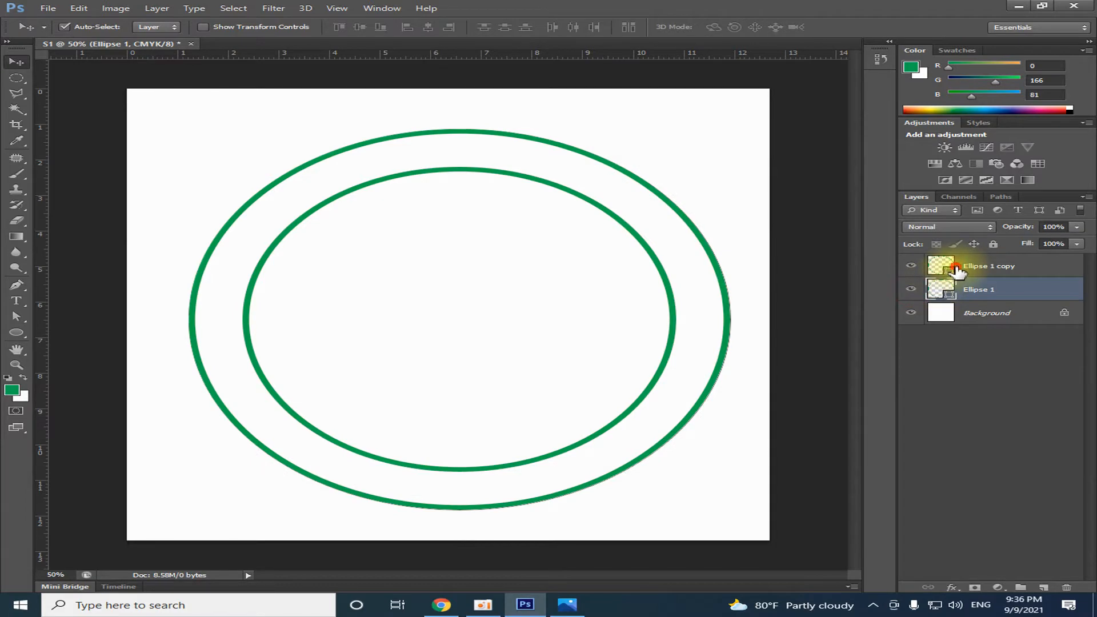
pyautogui.click(940, 266)
pyautogui.click(951, 292)
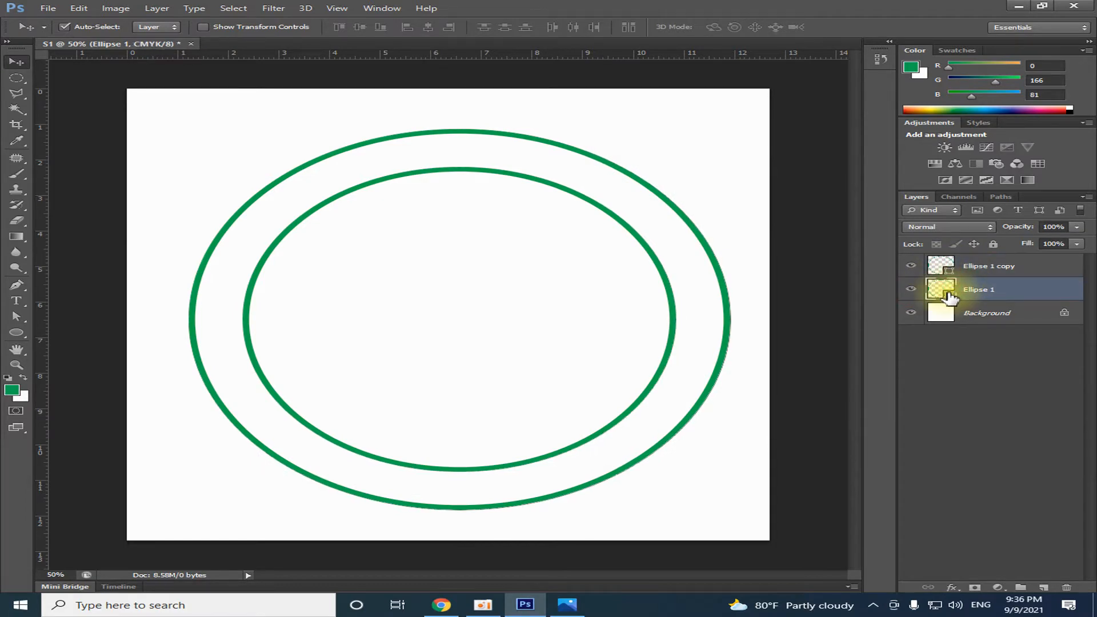
pyautogui.rightClick(945, 296)
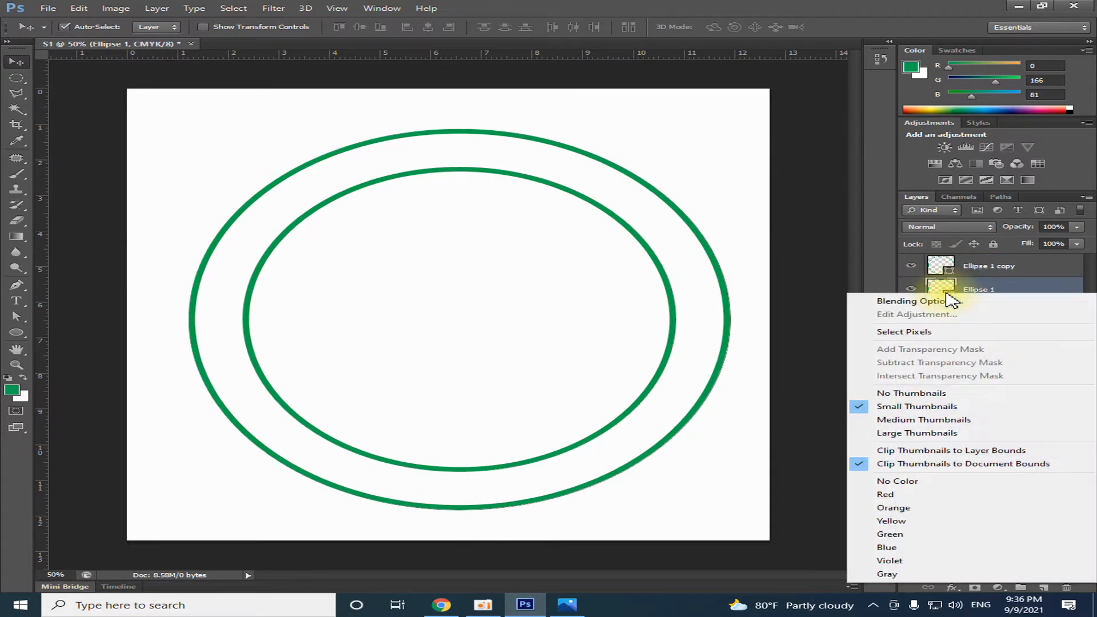
pyautogui.rightClick(975, 288)
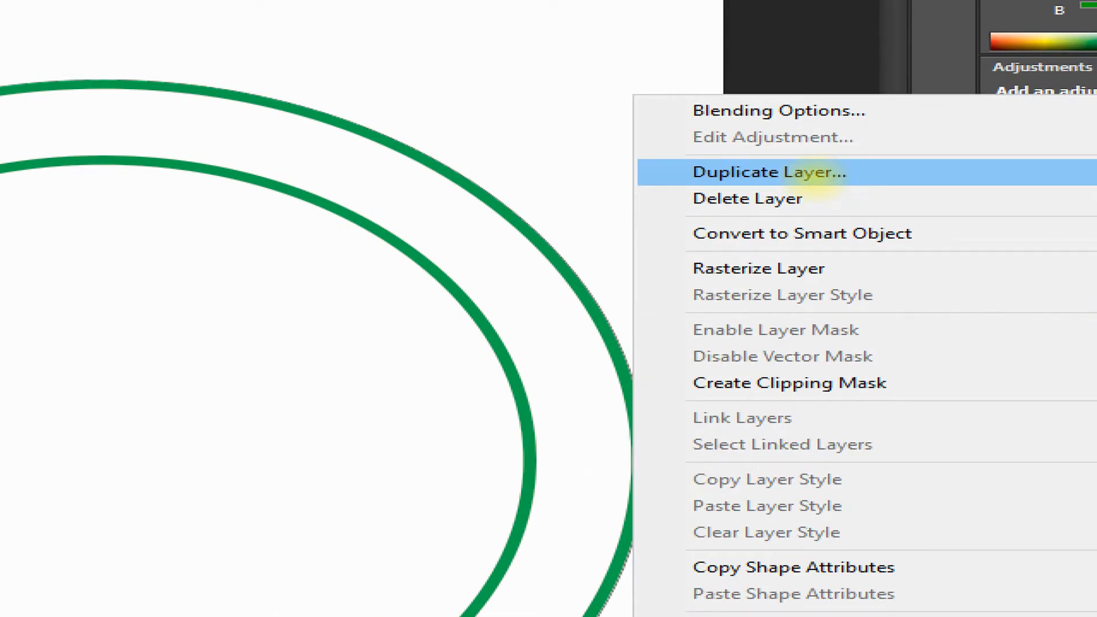
pyautogui.click(814, 175)
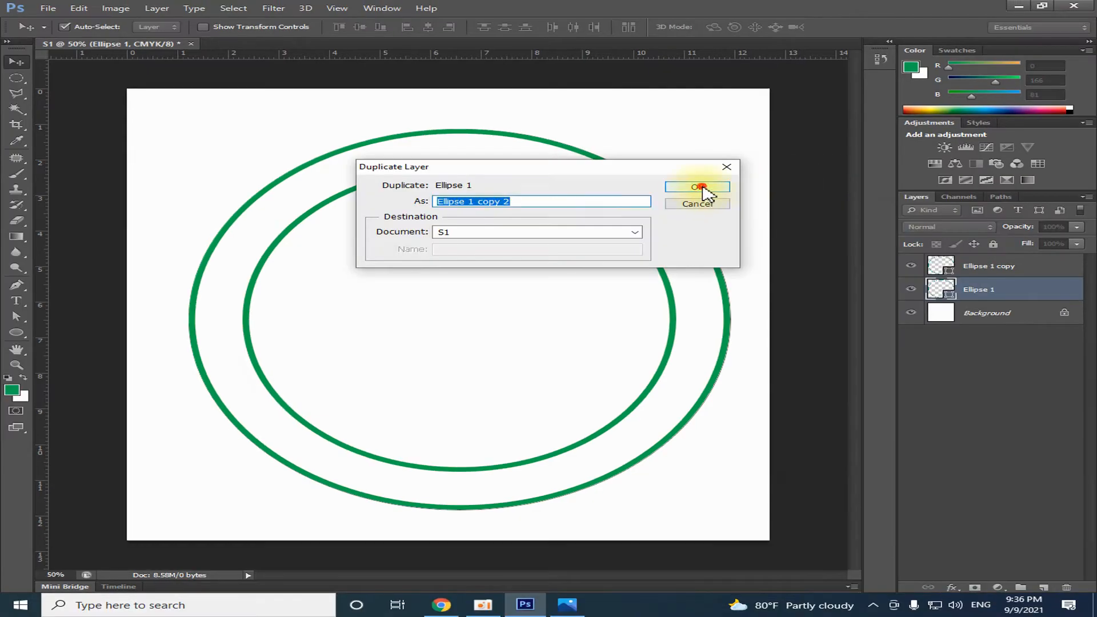
pyautogui.click(700, 187)
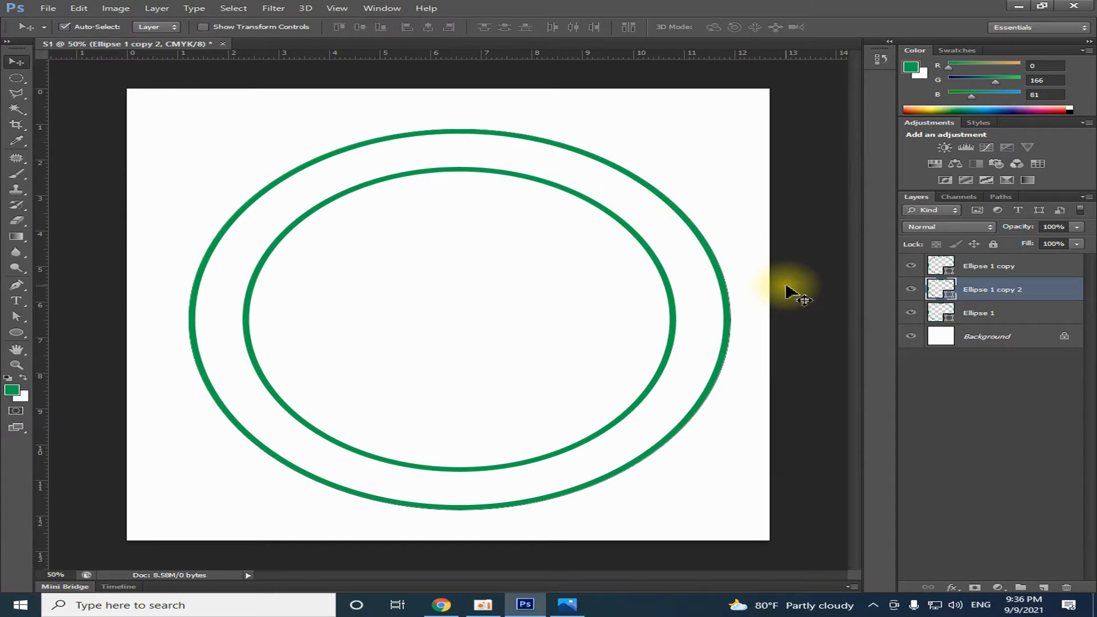
# Scale the new ellipse copy around its center to about 1136 px wide, forming a middle ring between the two others, and check it by toggling its visibility.
pyautogui.hotkey('ctrl', 't')
pyautogui.moveTo(725, 127); pyautogui.dragTo(704, 149)
pyautogui.press('Return')
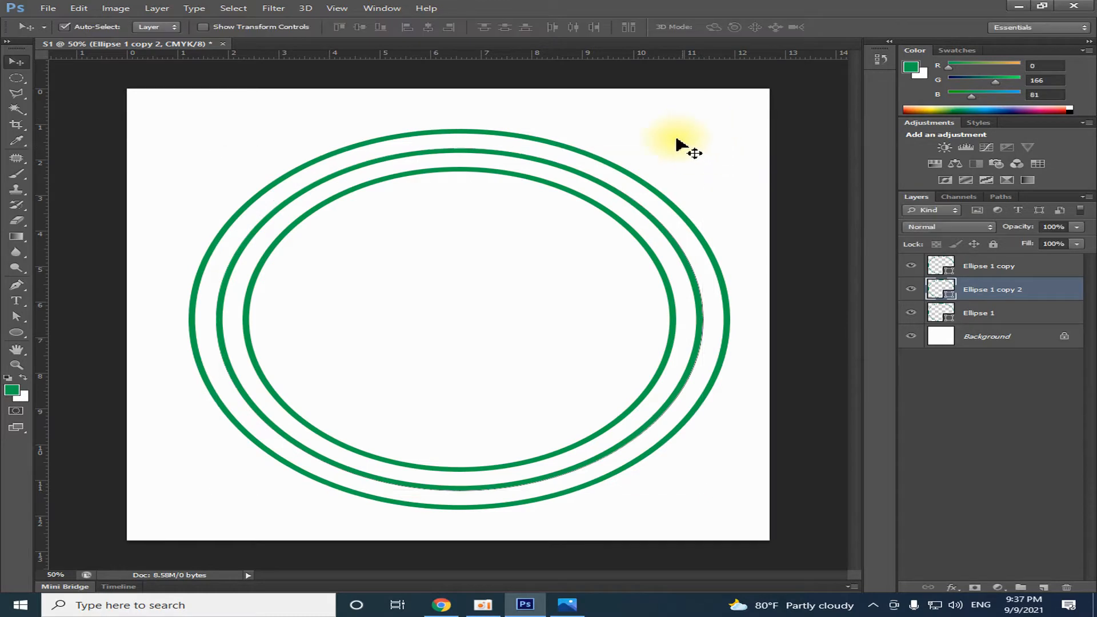
pyautogui.click(912, 290)
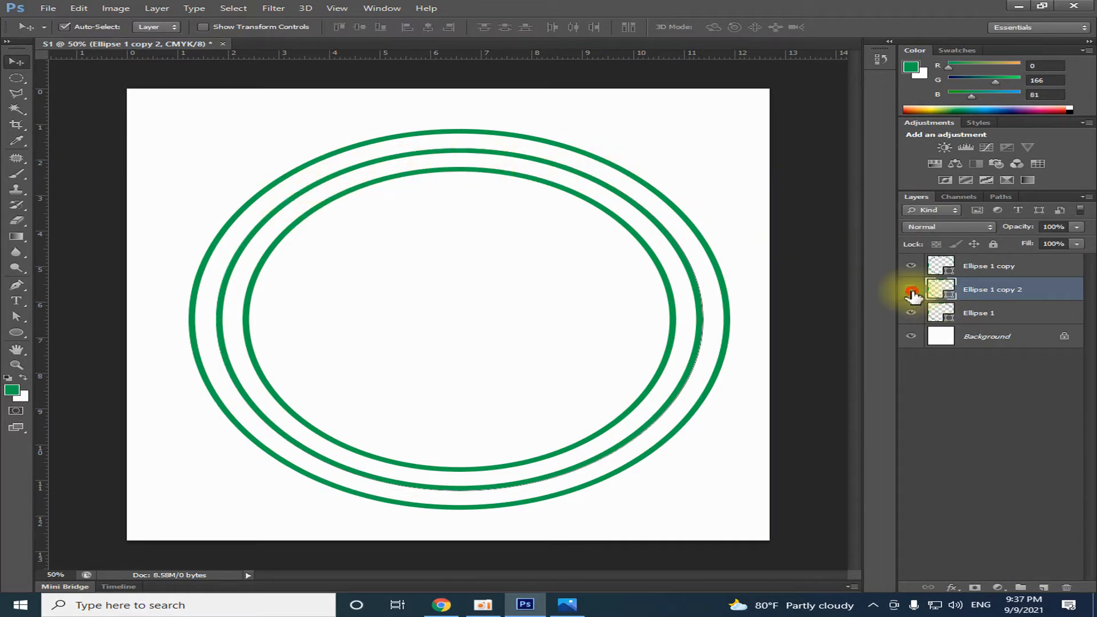
pyautogui.click(912, 290)
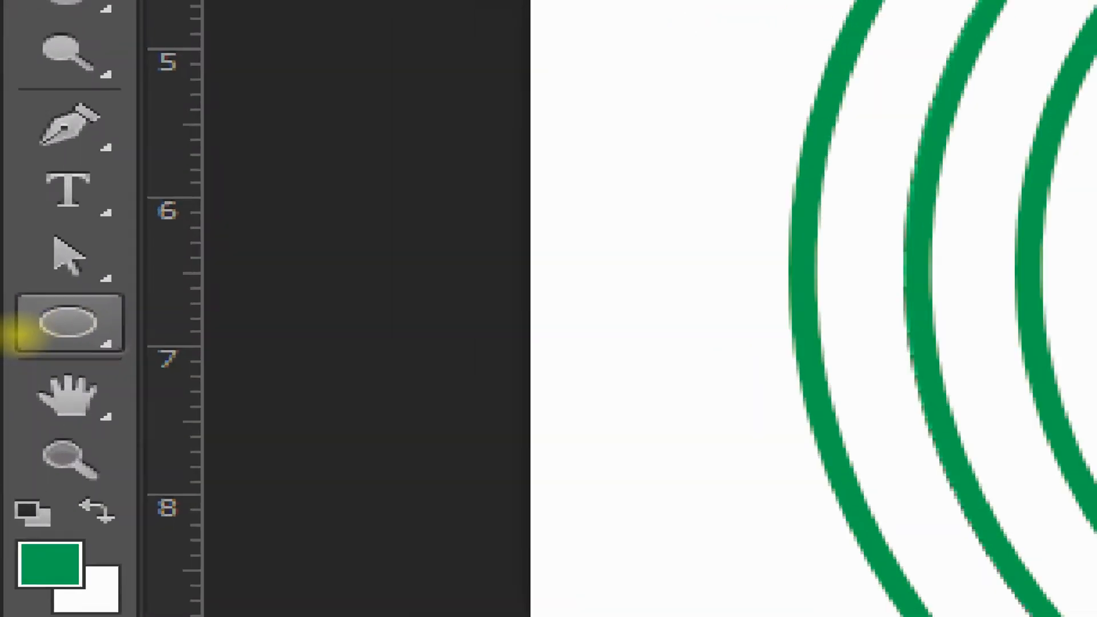
# Change the middle ring's stroke from a solid line to the dashed line type using the Ellipse tool's stroke options.
pyautogui.click(20, 336)
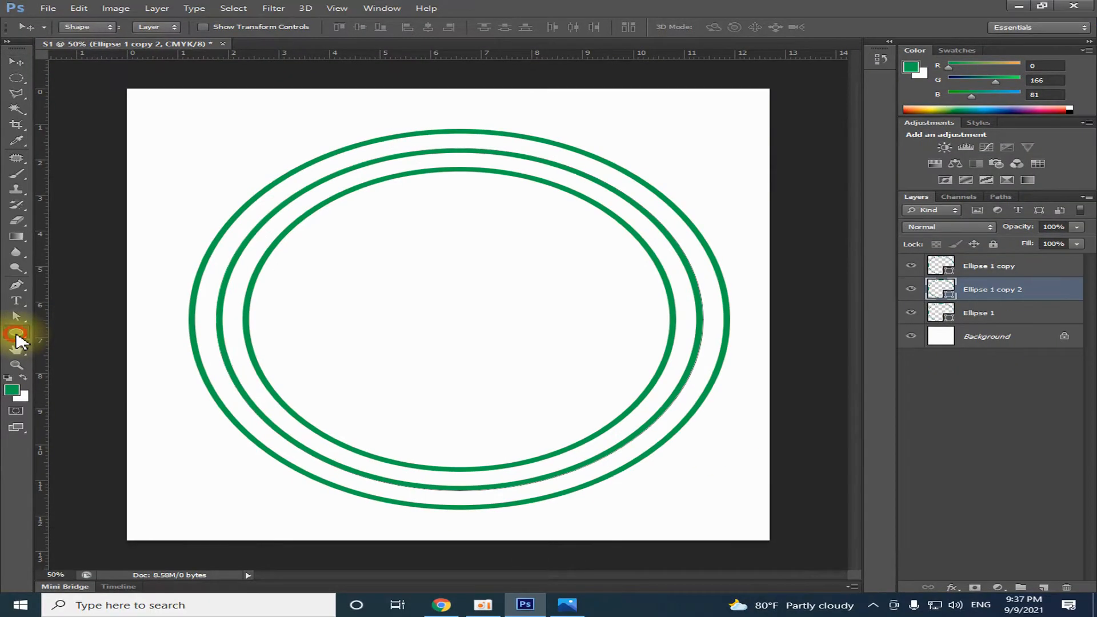
pyautogui.click(16, 336)
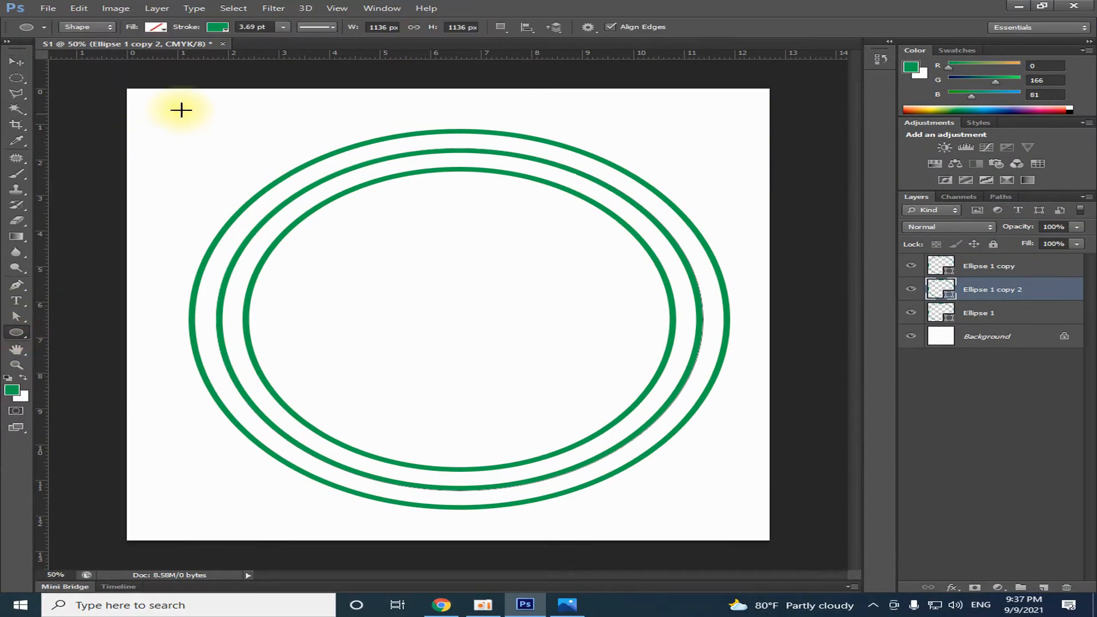
pyautogui.click(333, 30)
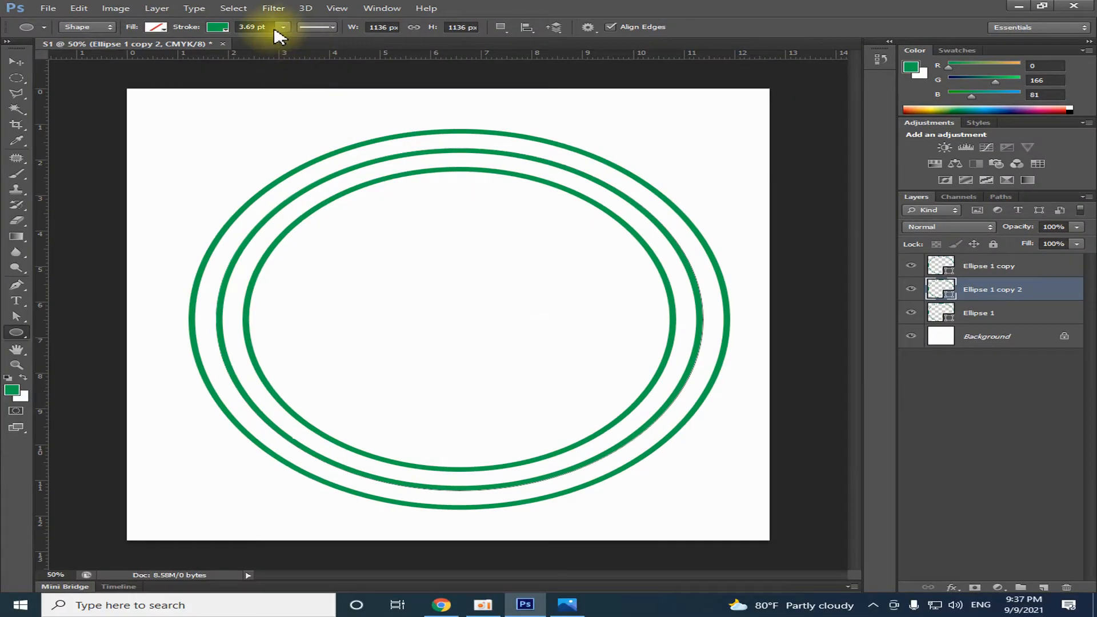
pyautogui.click(318, 26)
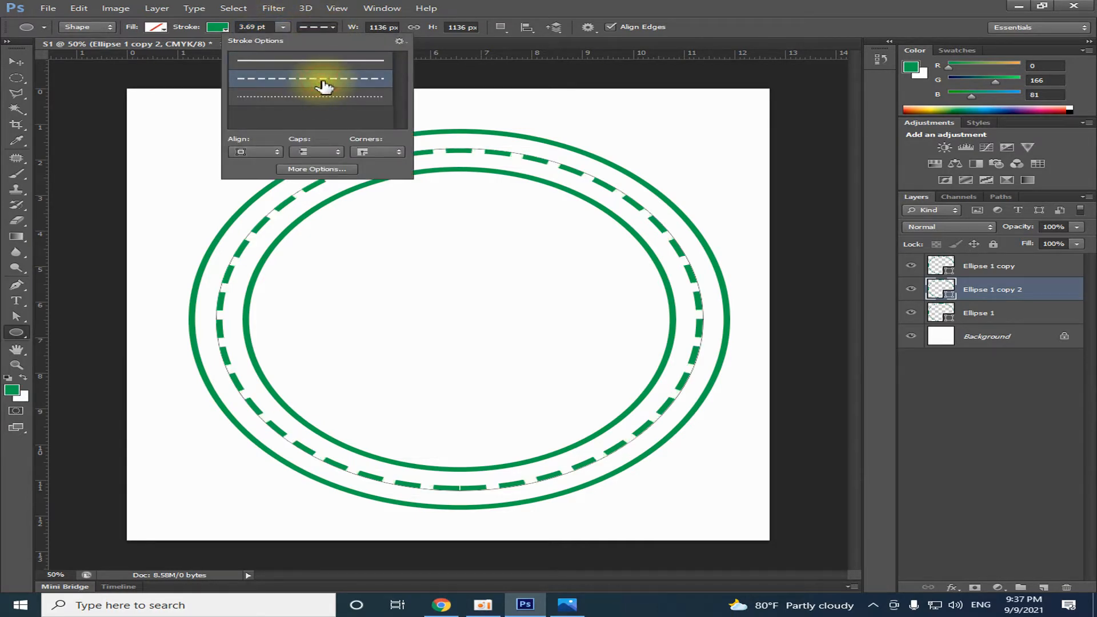
# Set the middle ring's dashed stroke to center alignment with rounded caps.
pyautogui.click(276, 152)
pyautogui.click(256, 179)
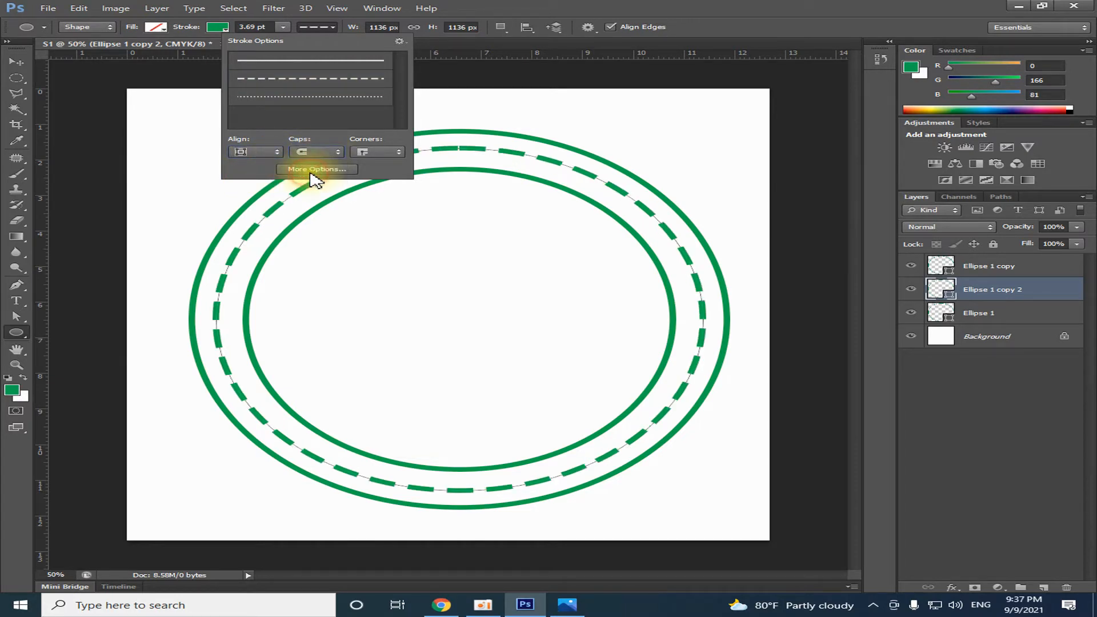
pyautogui.click(328, 151)
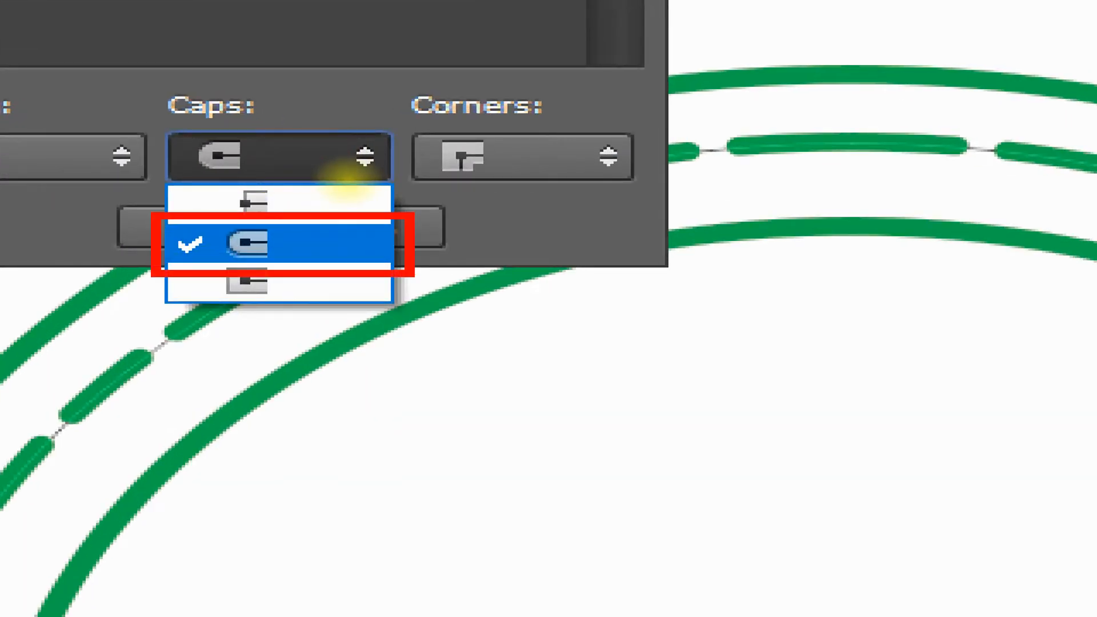
pyautogui.click(359, 251)
pyautogui.click(197, 227)
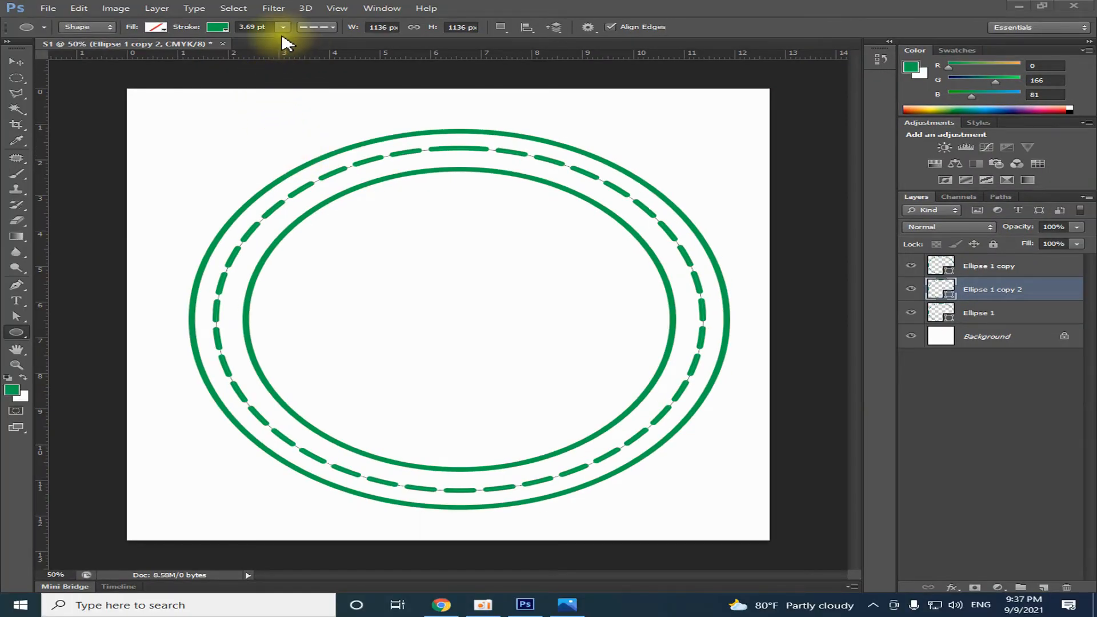
pyautogui.click(328, 28)
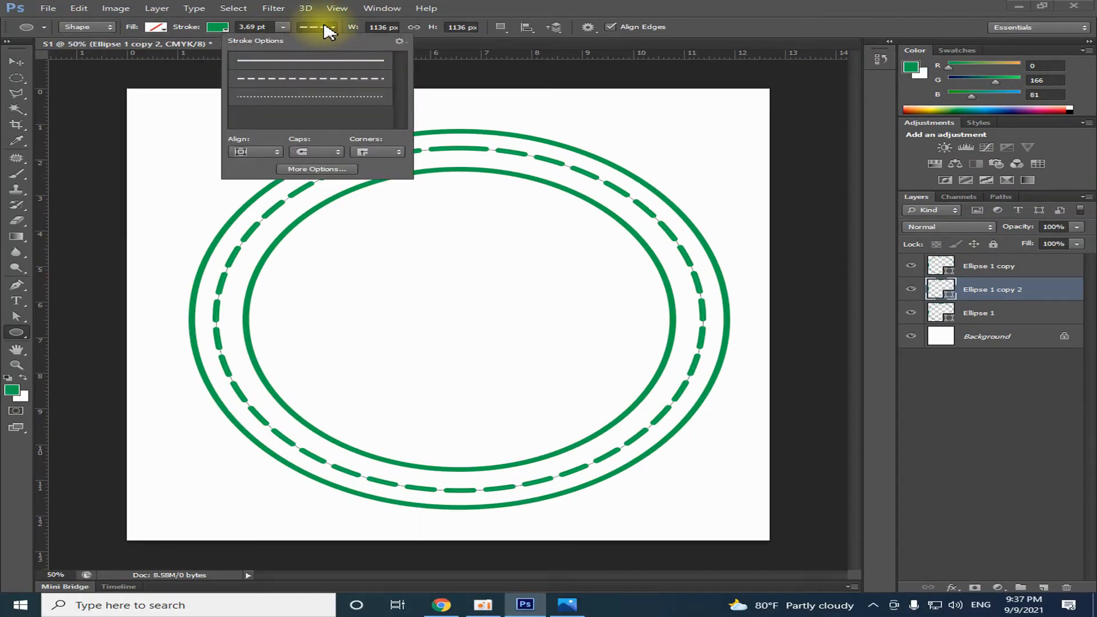
pyautogui.click(278, 152)
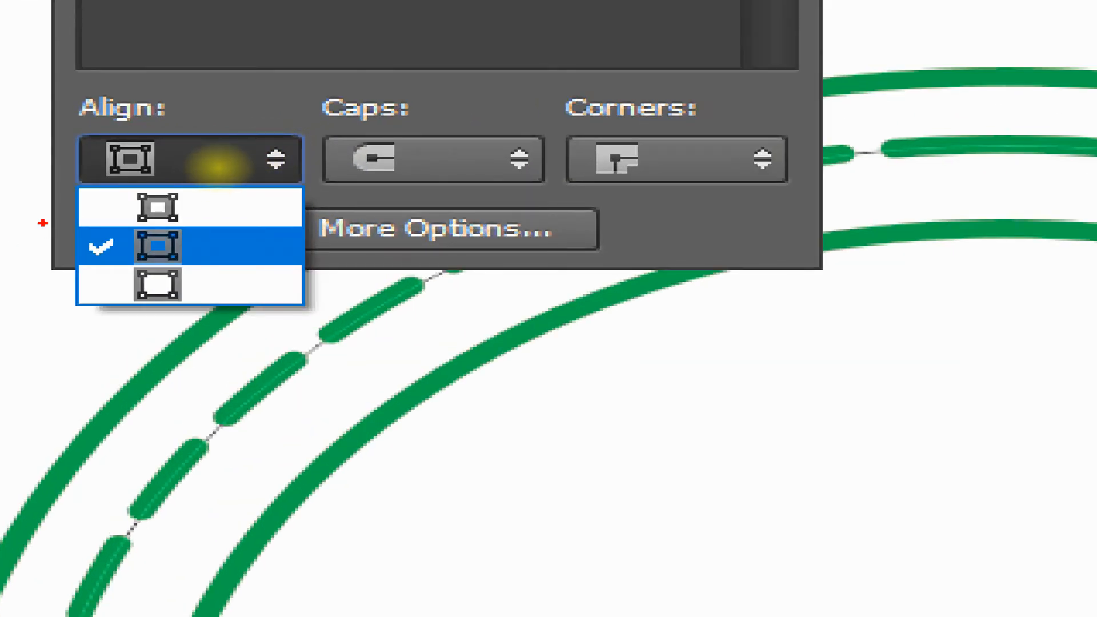
pyautogui.moveTo(43, 223); pyautogui.dragTo(214, 269)
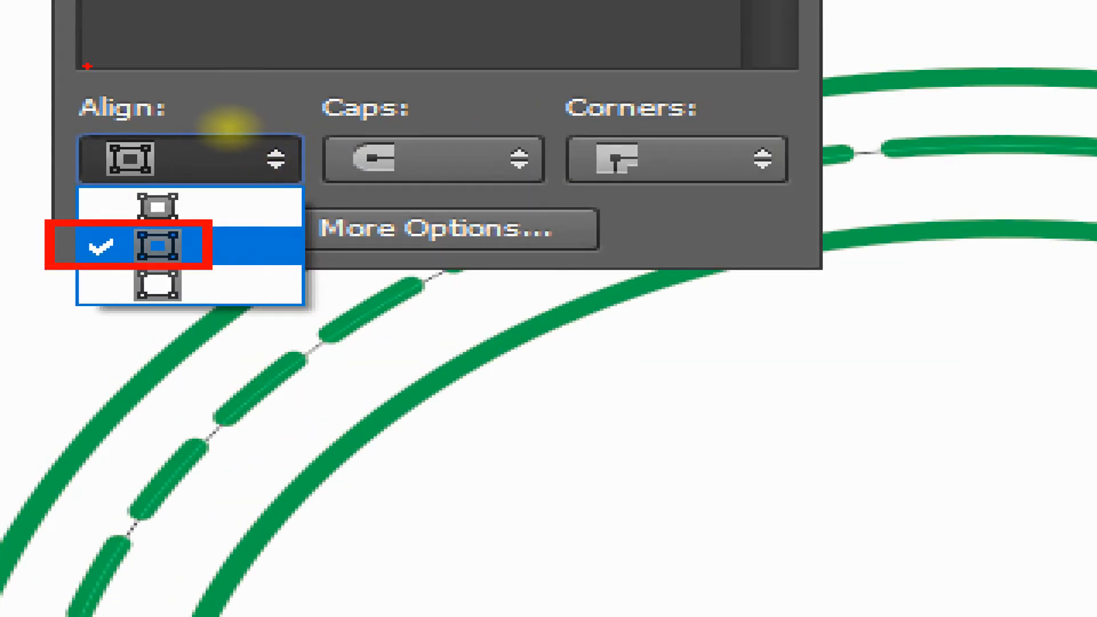
pyautogui.moveTo(73, 67)
pyautogui.mouseDown()
pyautogui.moveTo(126, 117)
pyautogui.moveTo(190, 135)
pyautogui.mouseUp()
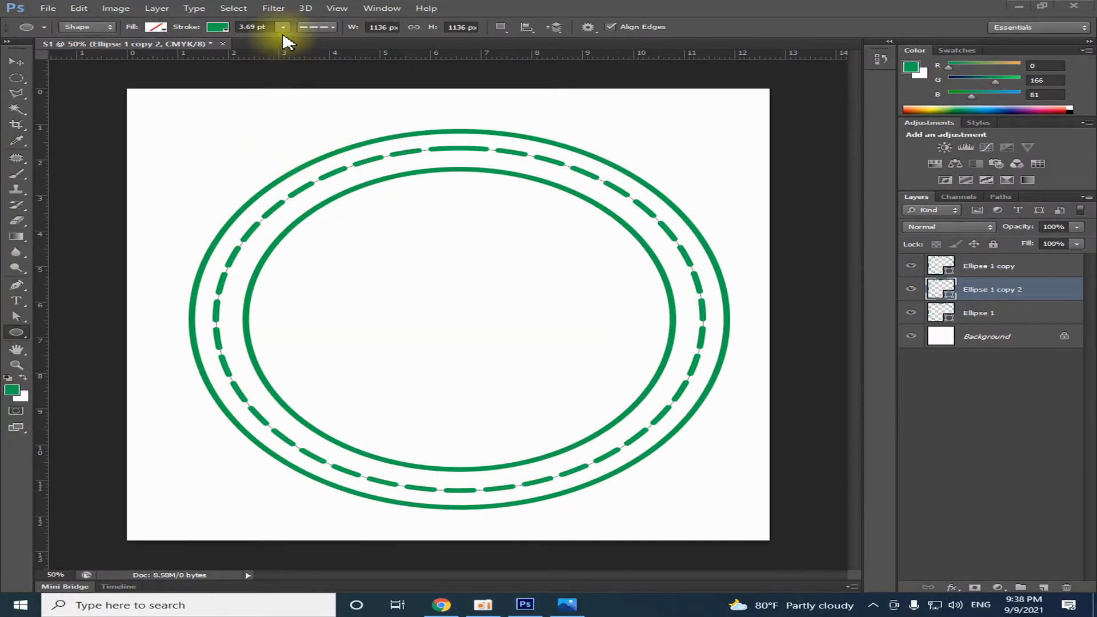
# Thicken the dashed middle ring's stroke to 5.46 pt.
pyautogui.click(283, 28)
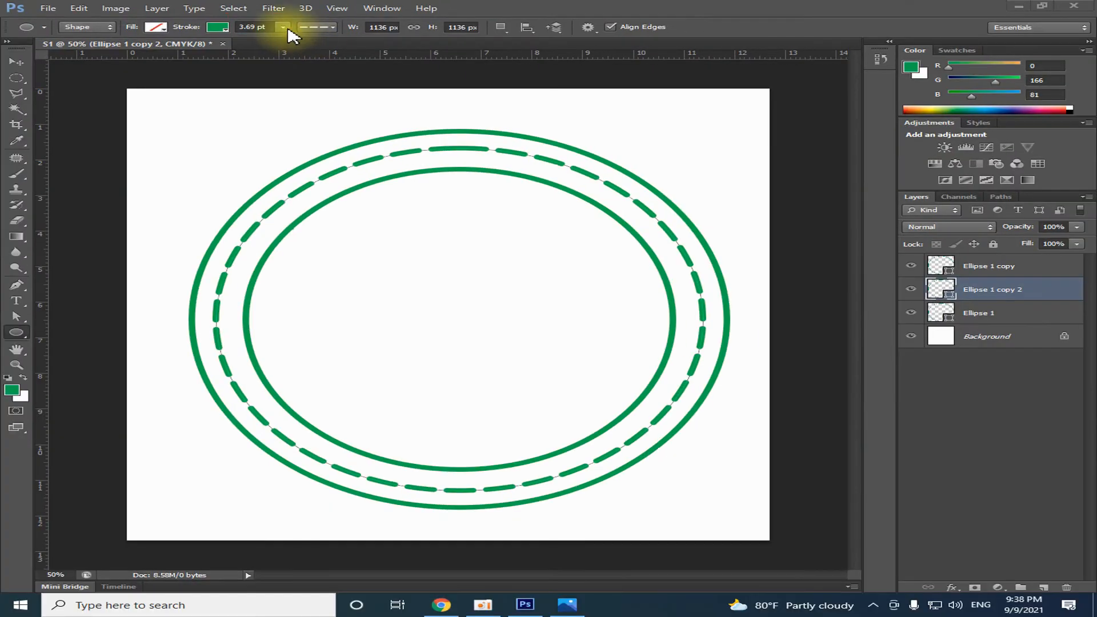
pyautogui.click(289, 67)
pyautogui.moveTo(285, 47); pyautogui.dragTo(290, 48)
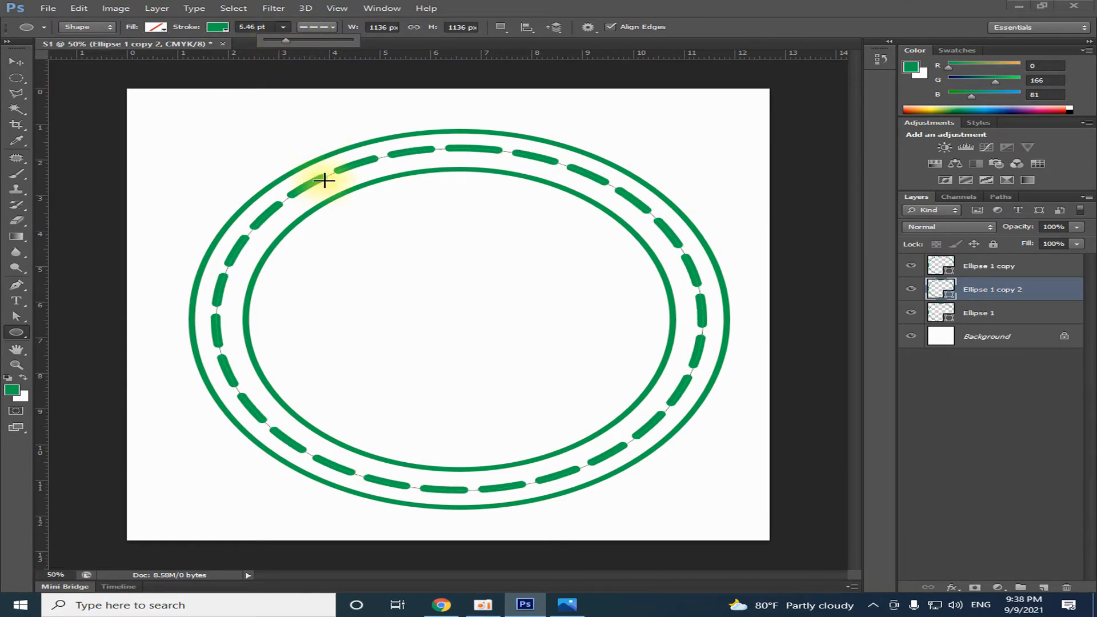
pyautogui.click(16, 62)
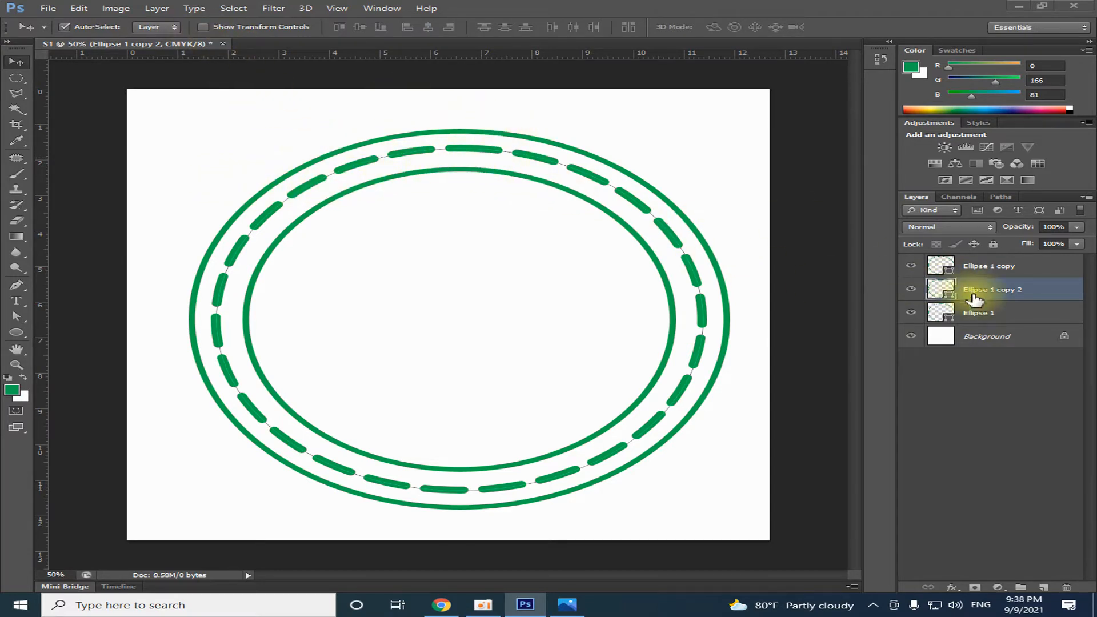
# Set the dashed middle ring's stroke width to 3.9 pt and deselect the layer to view the result.
pyautogui.click(963, 264)
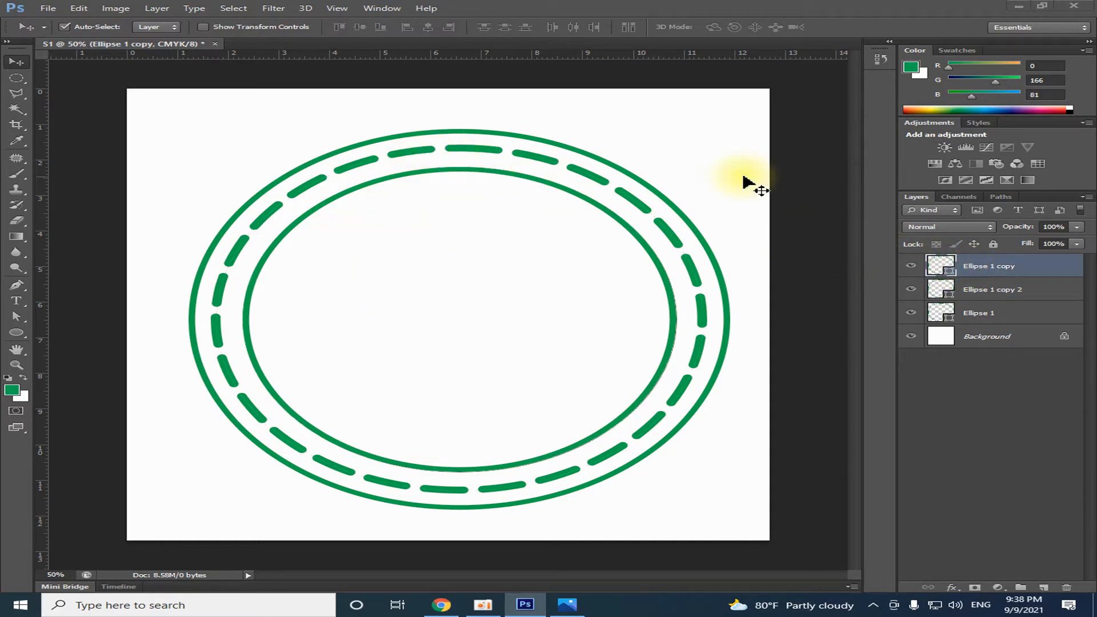
pyautogui.keyDown('ctrl'); pyautogui.click(940, 266); pyautogui.keyUp('ctrl')
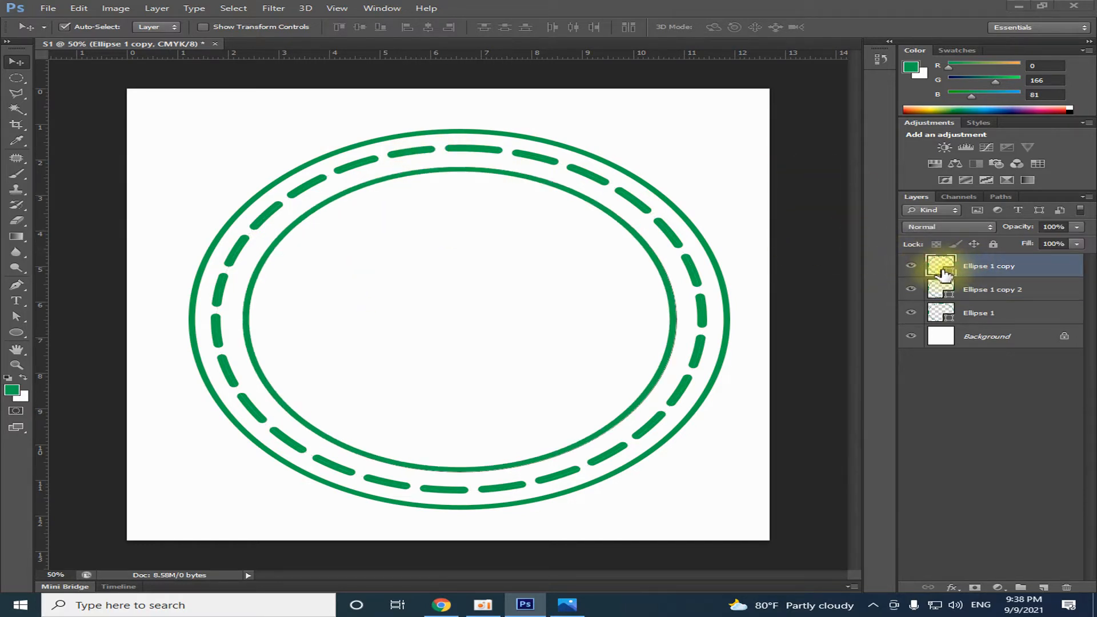
pyautogui.click(16, 332)
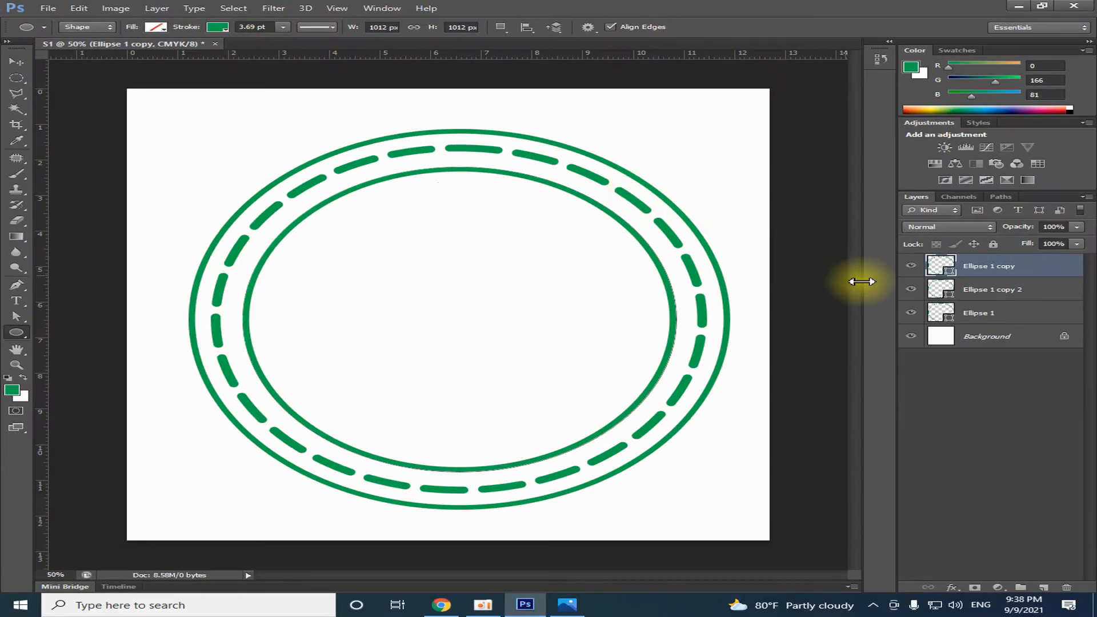
pyautogui.click(920, 292)
pyautogui.click(912, 290)
pyautogui.click(912, 290)
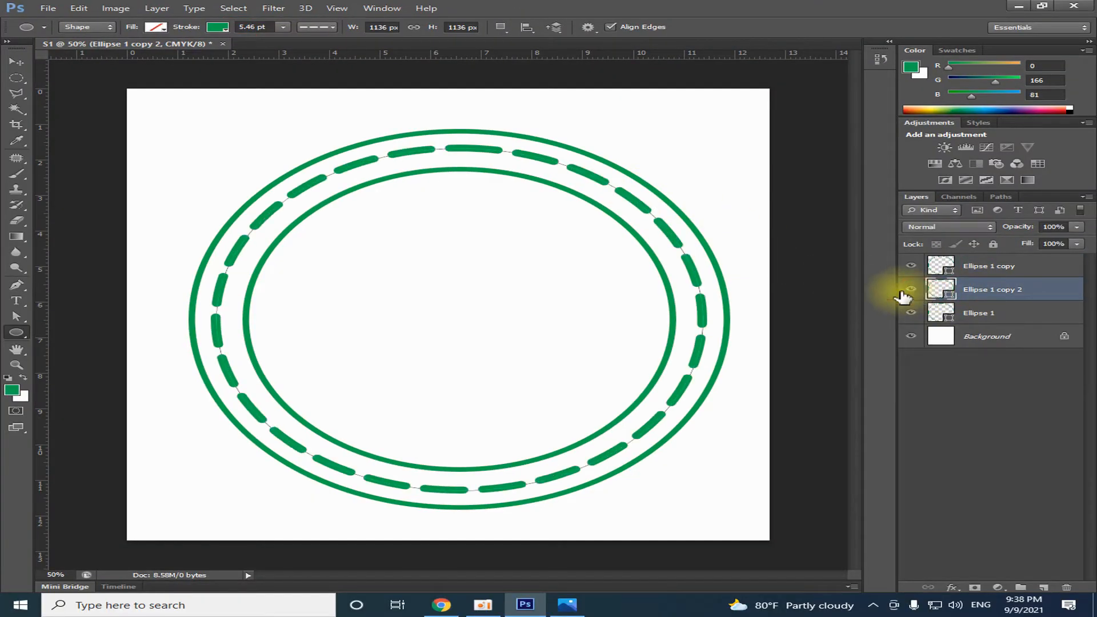
pyautogui.click(283, 27)
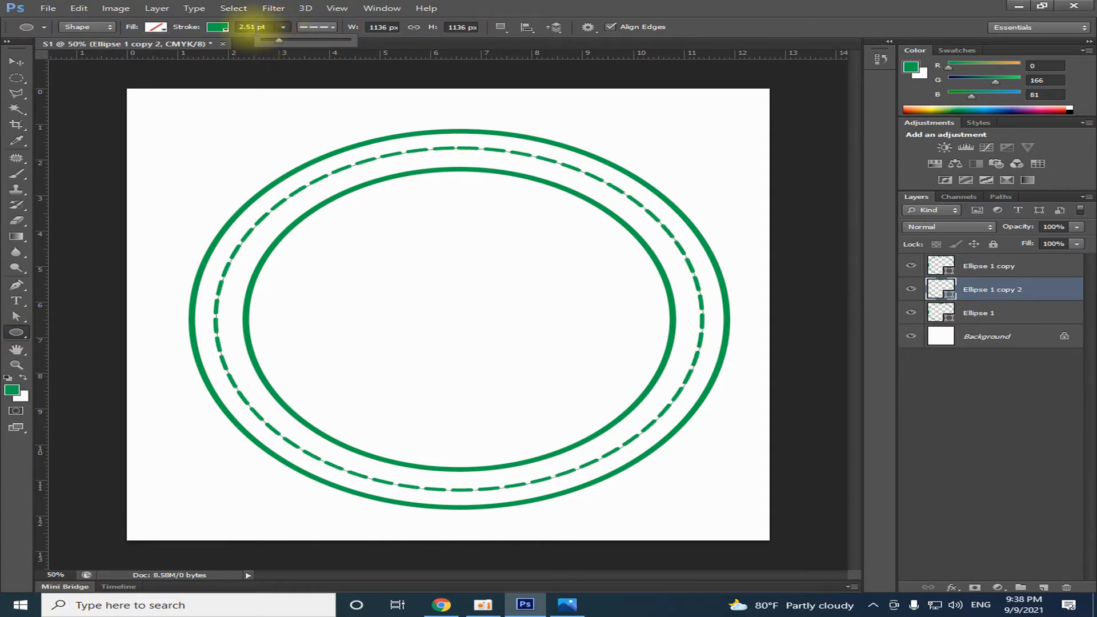
pyautogui.moveTo(279, 40); pyautogui.dragTo(281, 40)
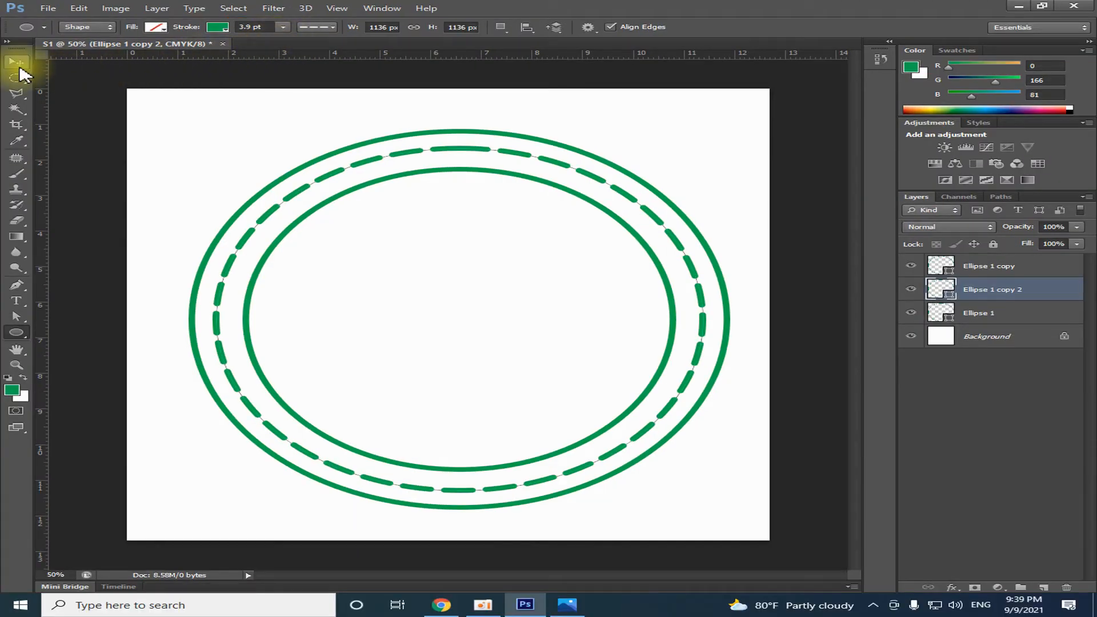
pyautogui.click(17, 62)
pyautogui.click(635, 174)
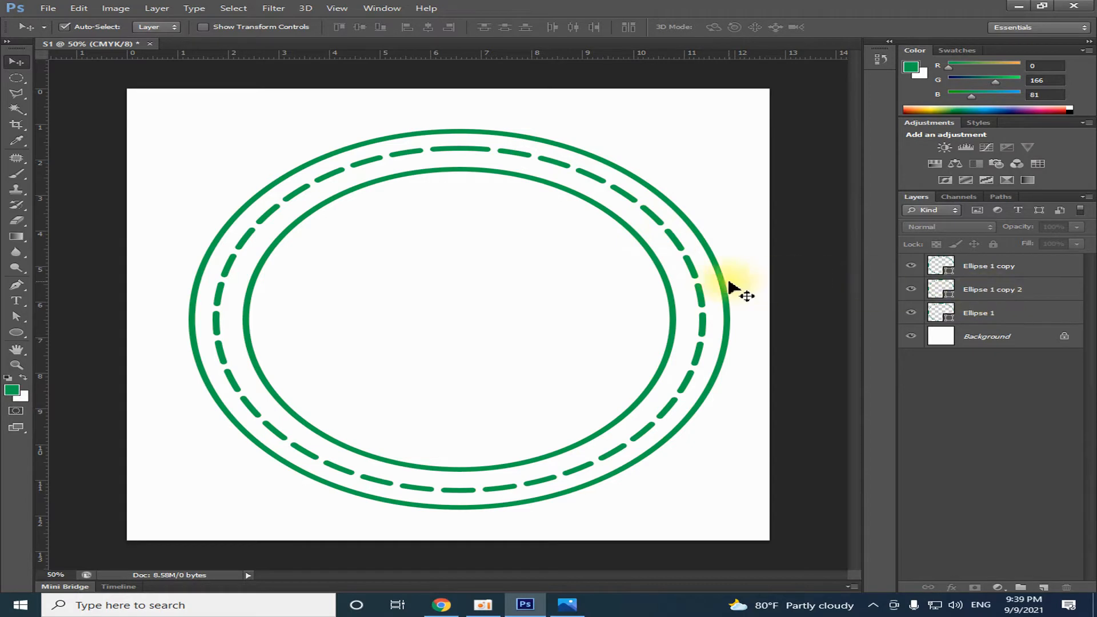
# Scale the dashed middle ring down slightly around its center so it sits closer to the inner ring.
pyautogui.click(694, 277)
pyautogui.hotkey('ctrl', 't')
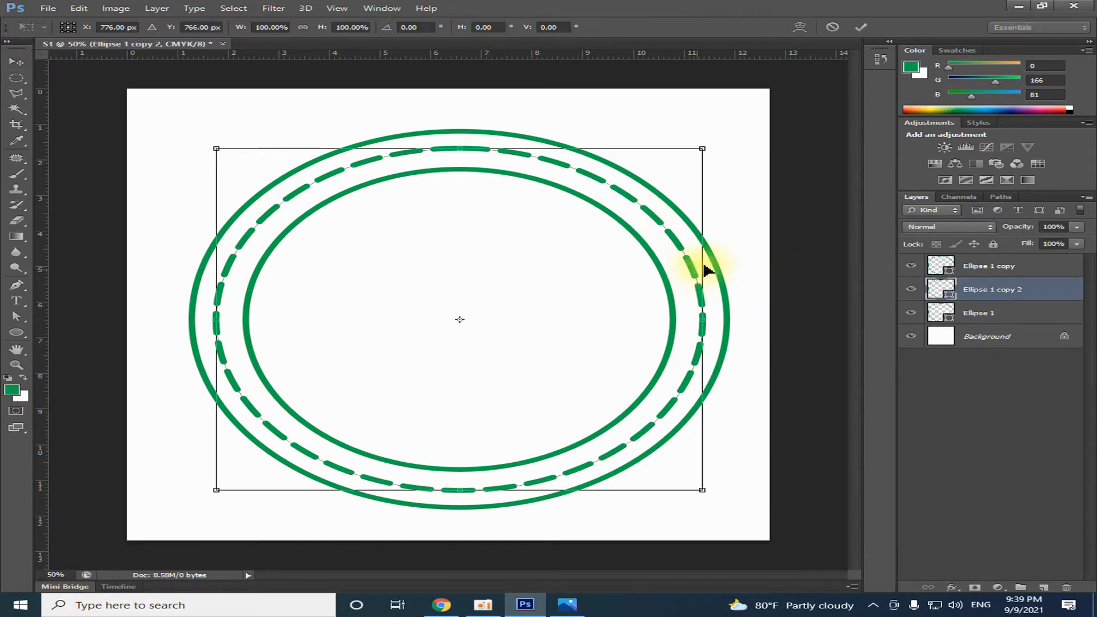
pyautogui.moveTo(702, 150); pyautogui.dragTo(695, 156)
pyautogui.press('Return')
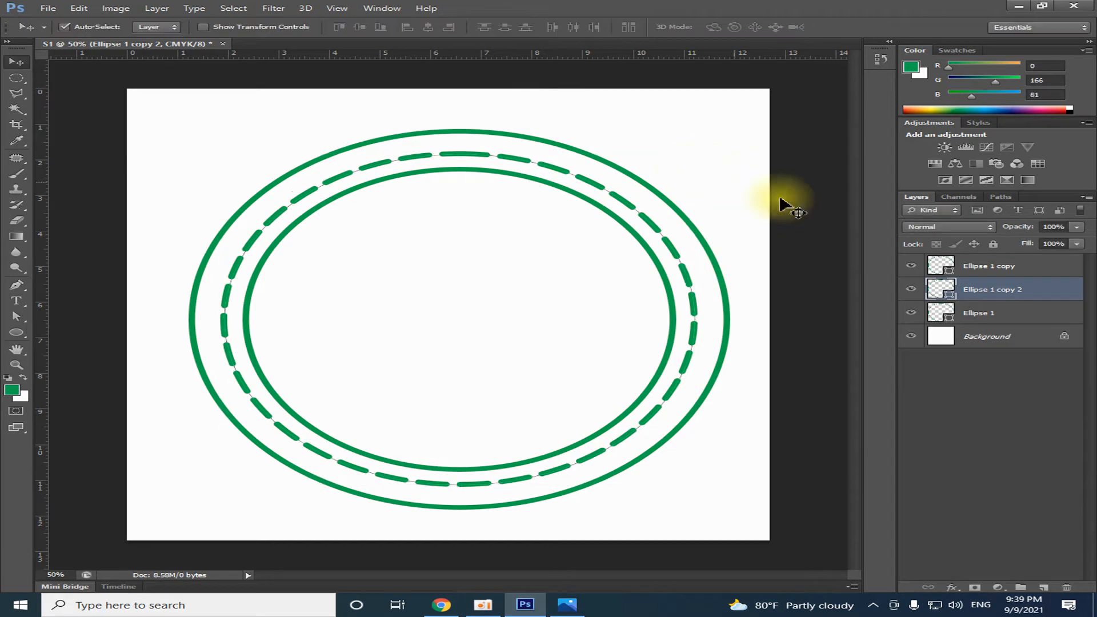
# Scale the inner ring up around its center to about 102.37%, then compare the result with the reference S logo.
pyautogui.click(940, 264)
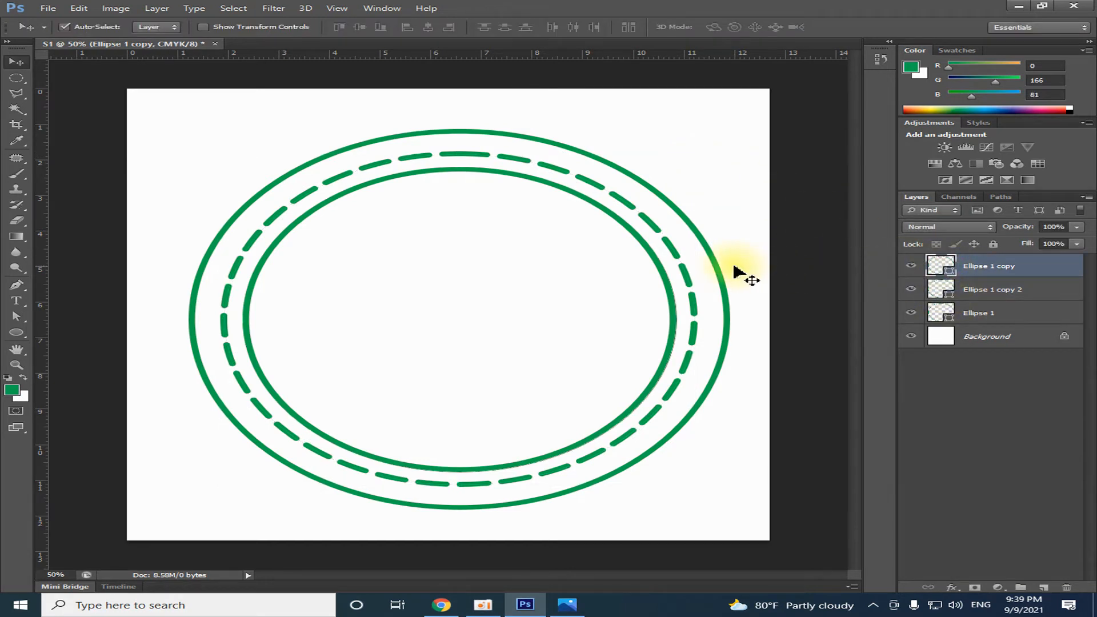
pyautogui.hotkey('ctrl', 't')
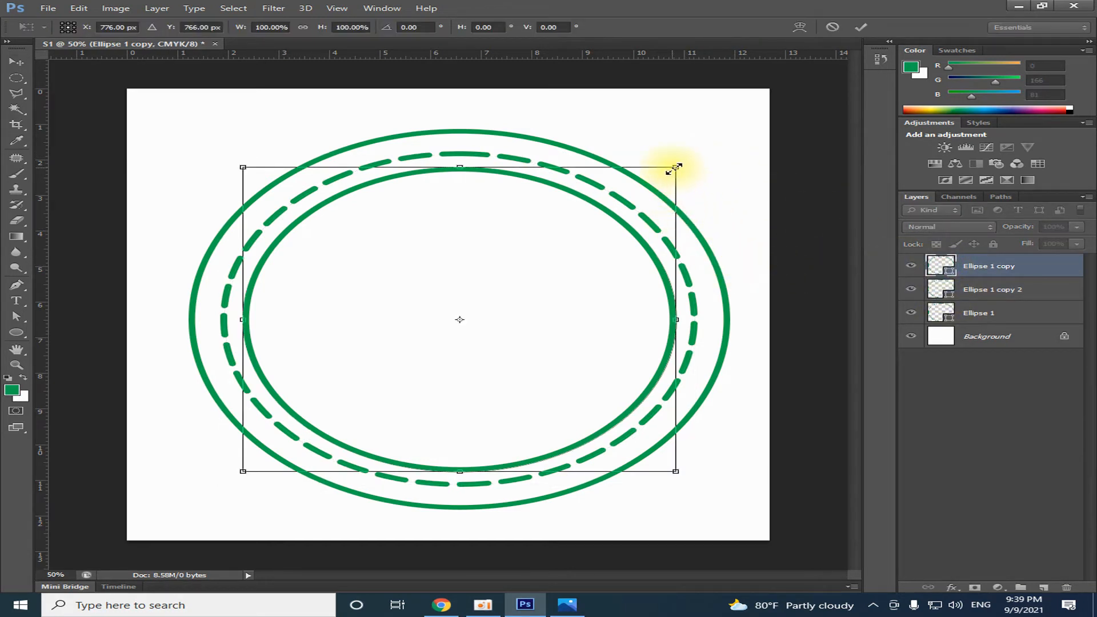
pyautogui.moveTo(677, 167); pyautogui.dragTo(681, 164)
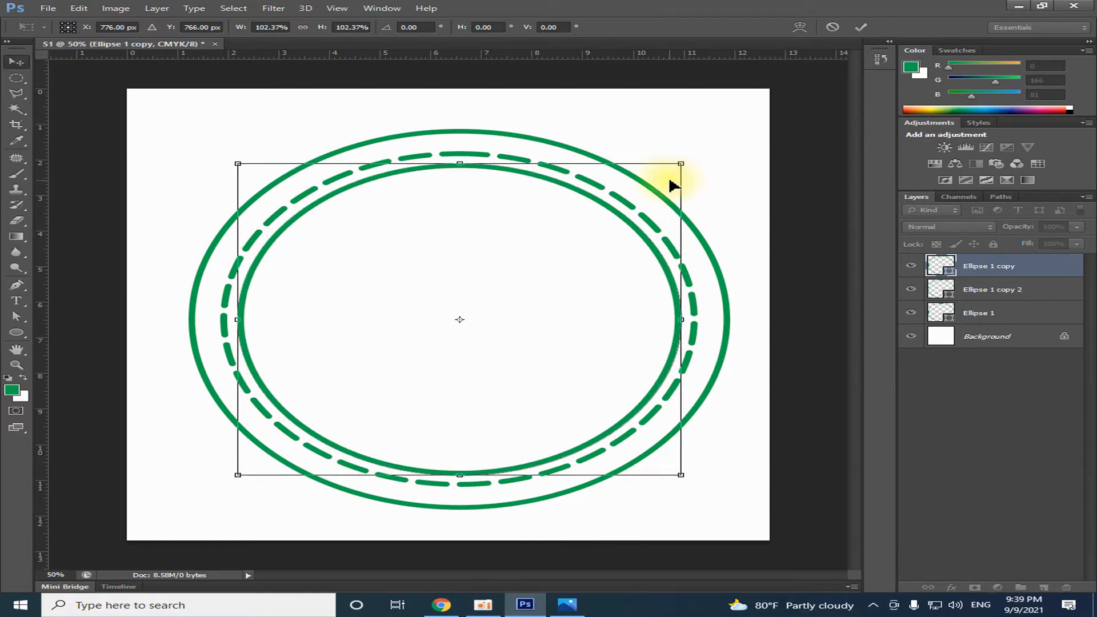
pyautogui.press('Return')
pyautogui.click(568, 605)
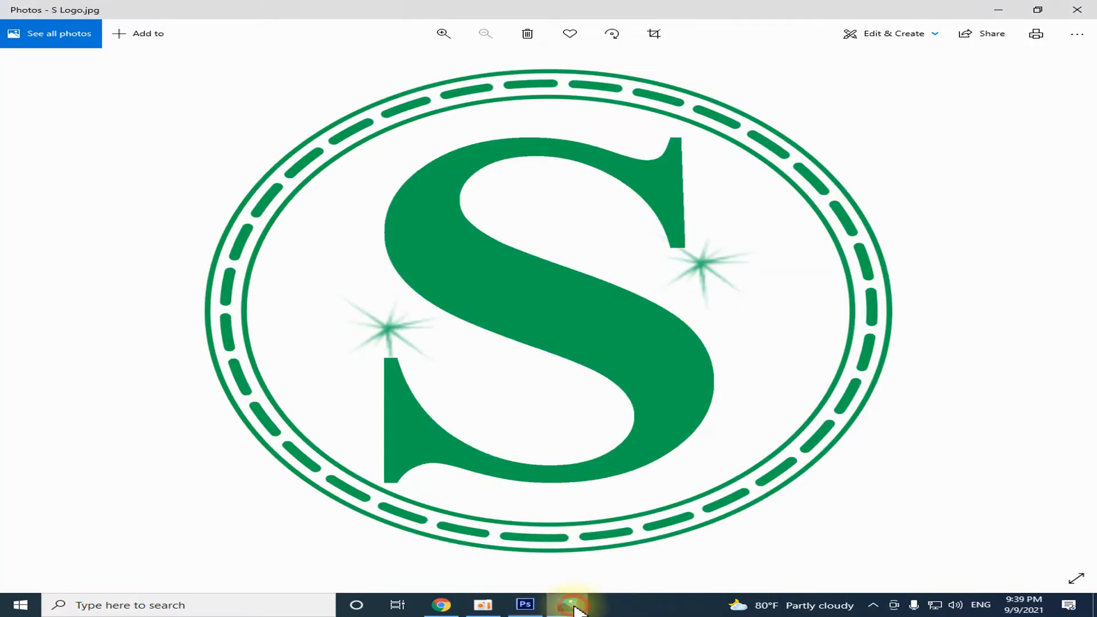
pyautogui.click(572, 607)
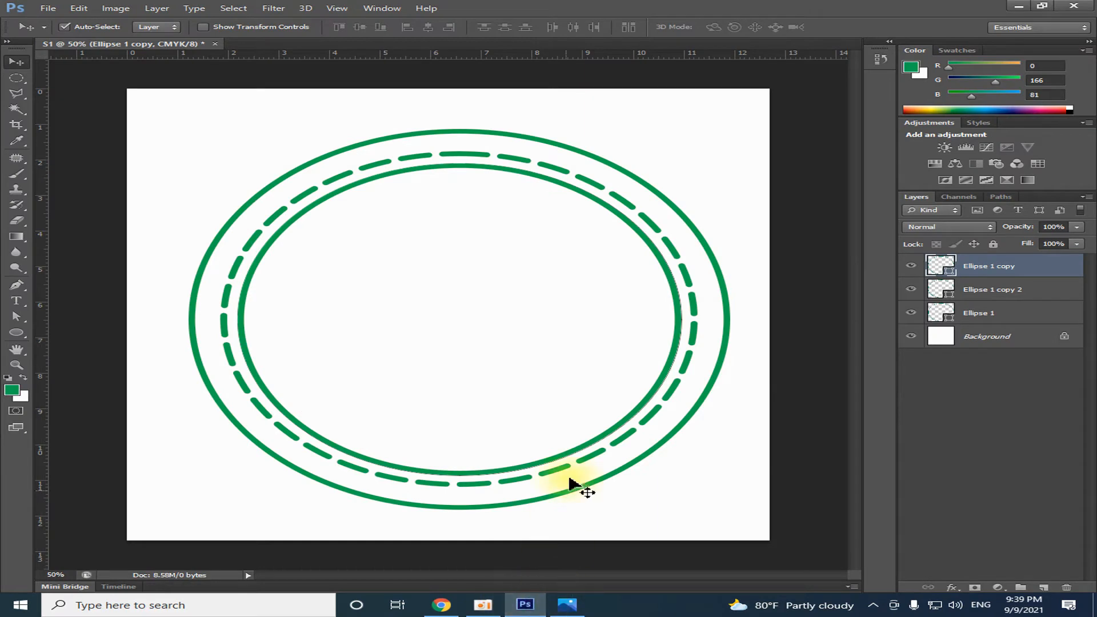
# Thicken the dashed middle ring's stroke to 7.23 pt.
pyautogui.click(632, 438)
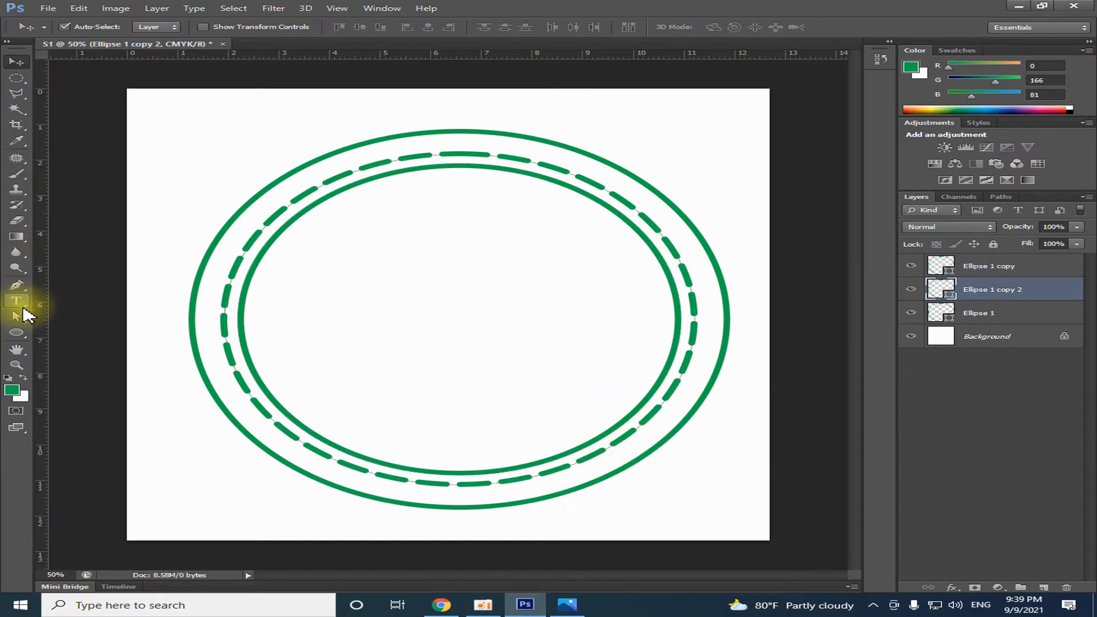
pyautogui.click(16, 334)
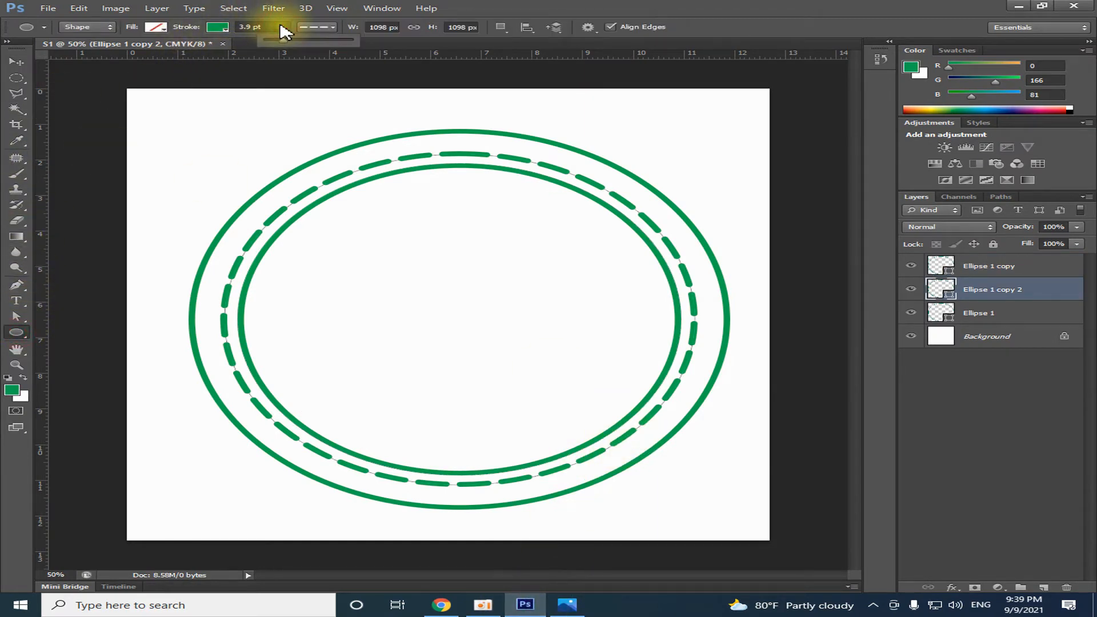
pyautogui.moveTo(283, 38); pyautogui.dragTo(289, 41)
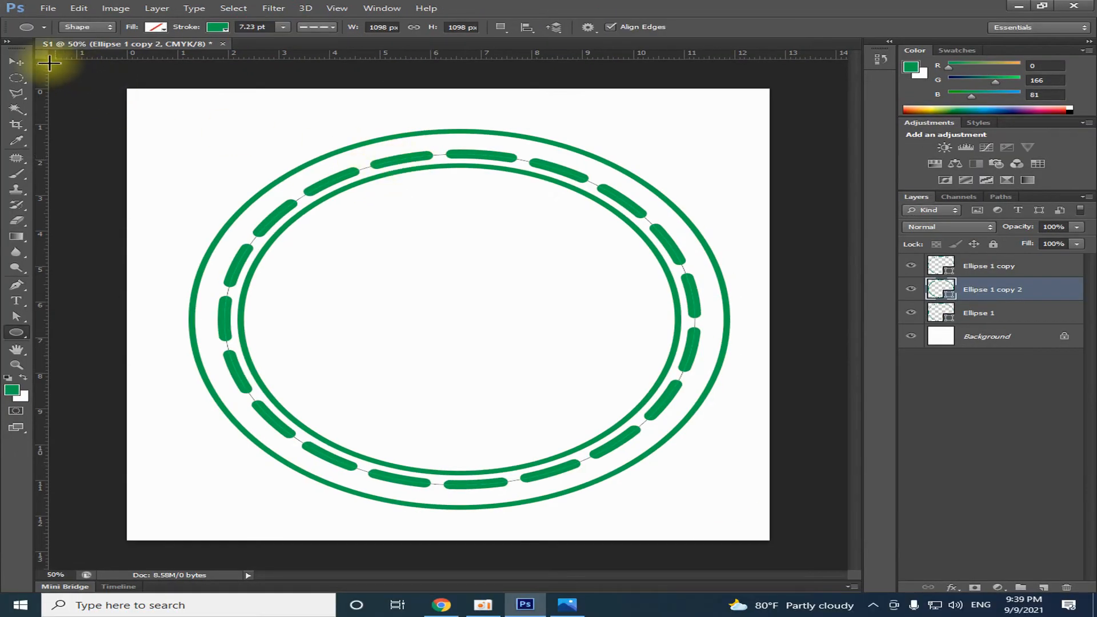
pyautogui.click(20, 63)
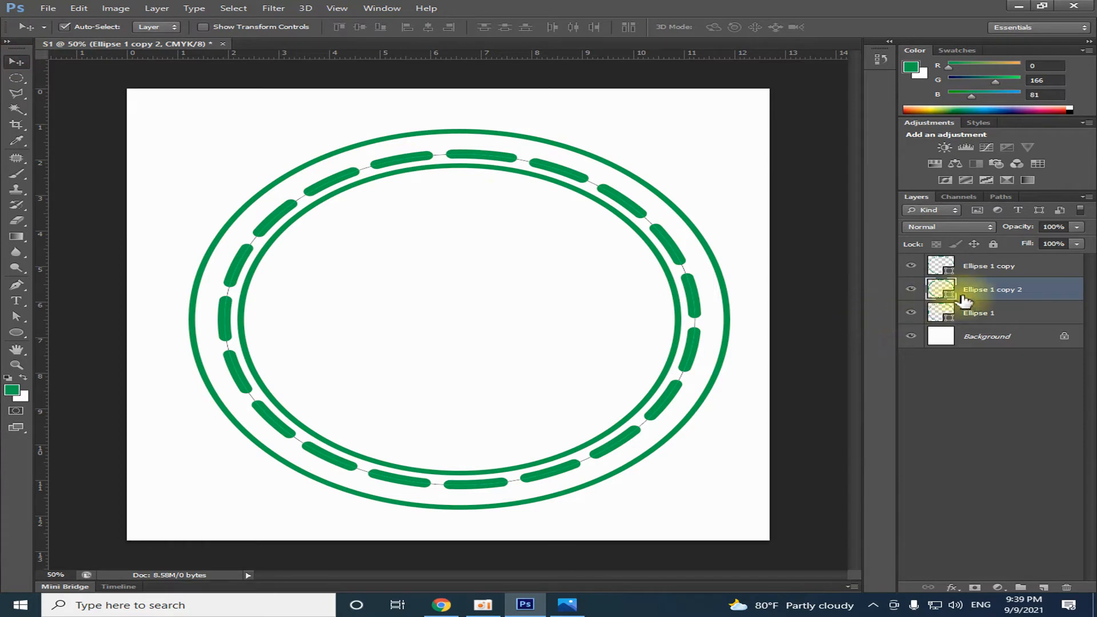
# Scale the outer ring down around its center to about 93.99% and check it against the reference S logo.
pyautogui.click(960, 268)
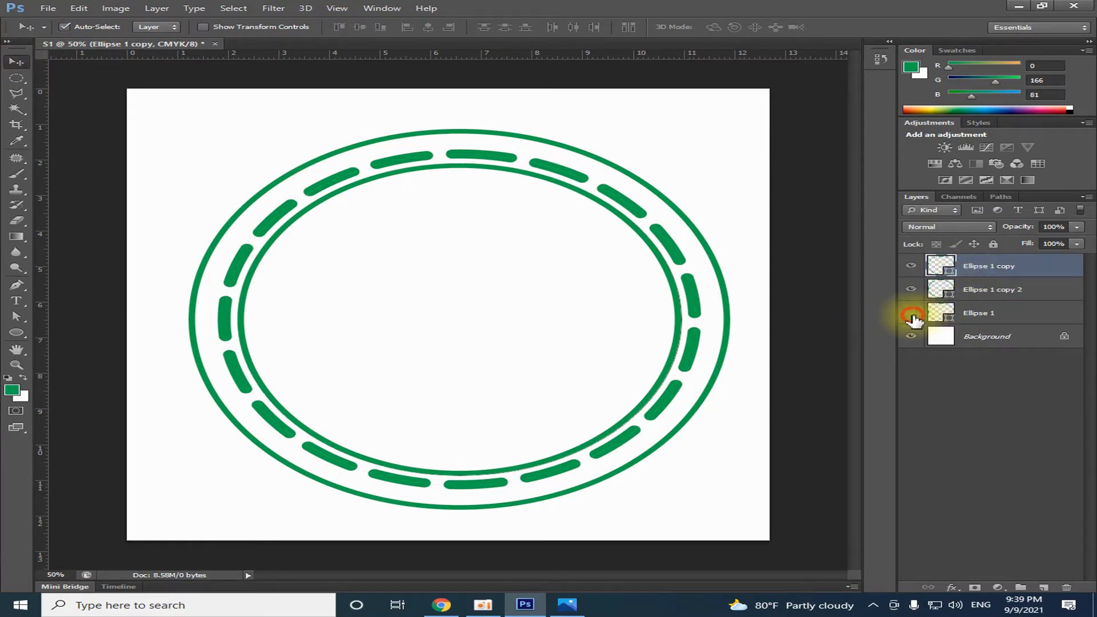
pyautogui.click(920, 313)
pyautogui.hotkey('ctrl', 't')
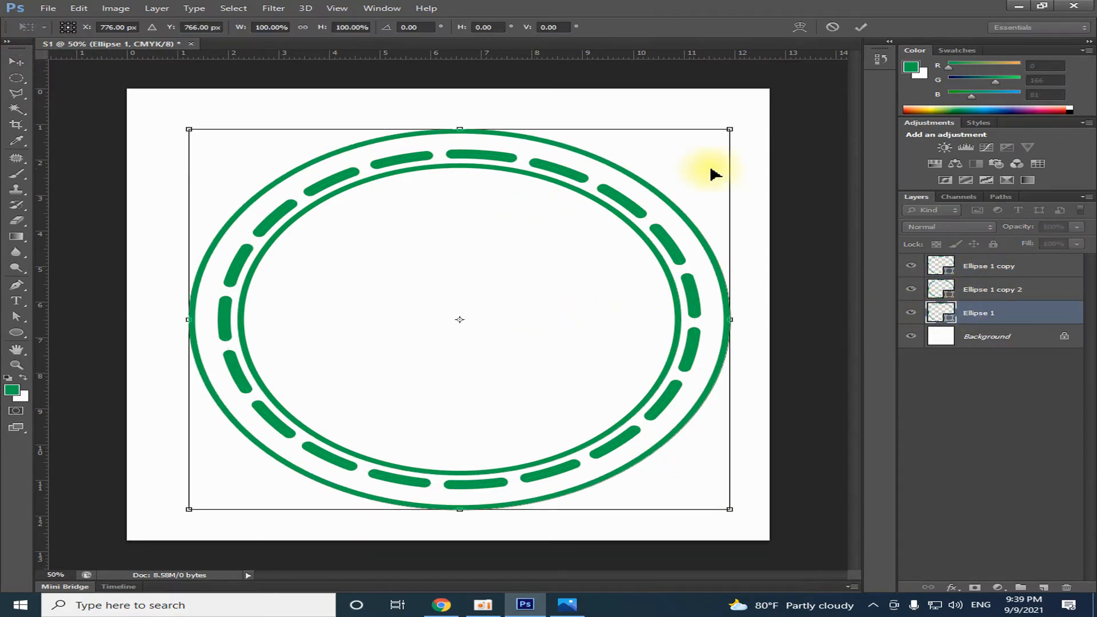
pyautogui.moveTo(729, 130); pyautogui.dragTo(713, 142)
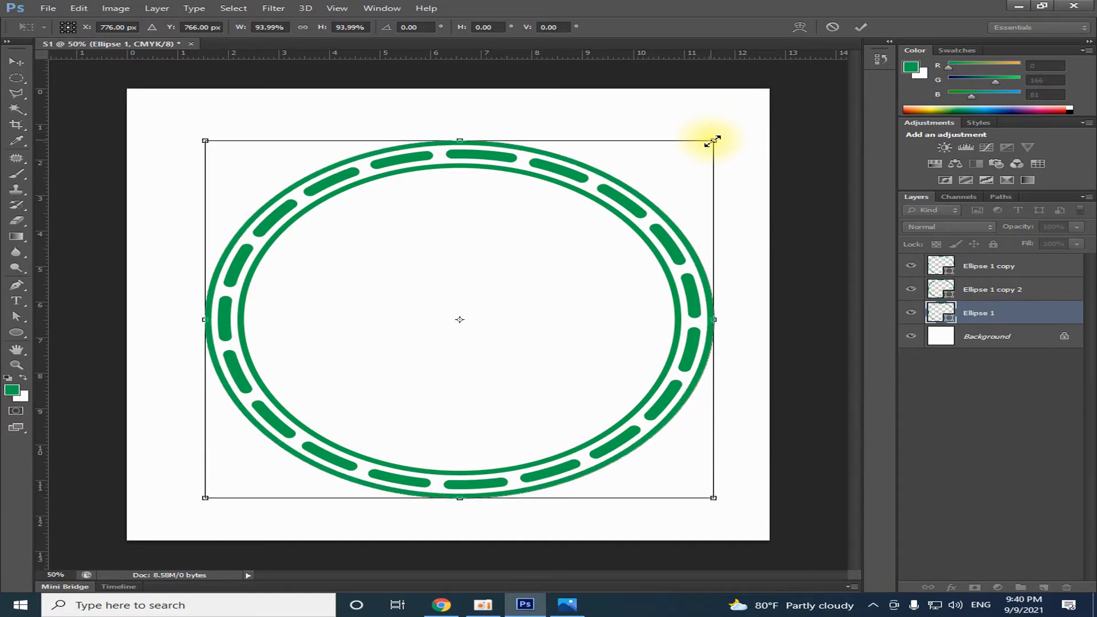
pyautogui.press('Return')
pyautogui.click(563, 604)
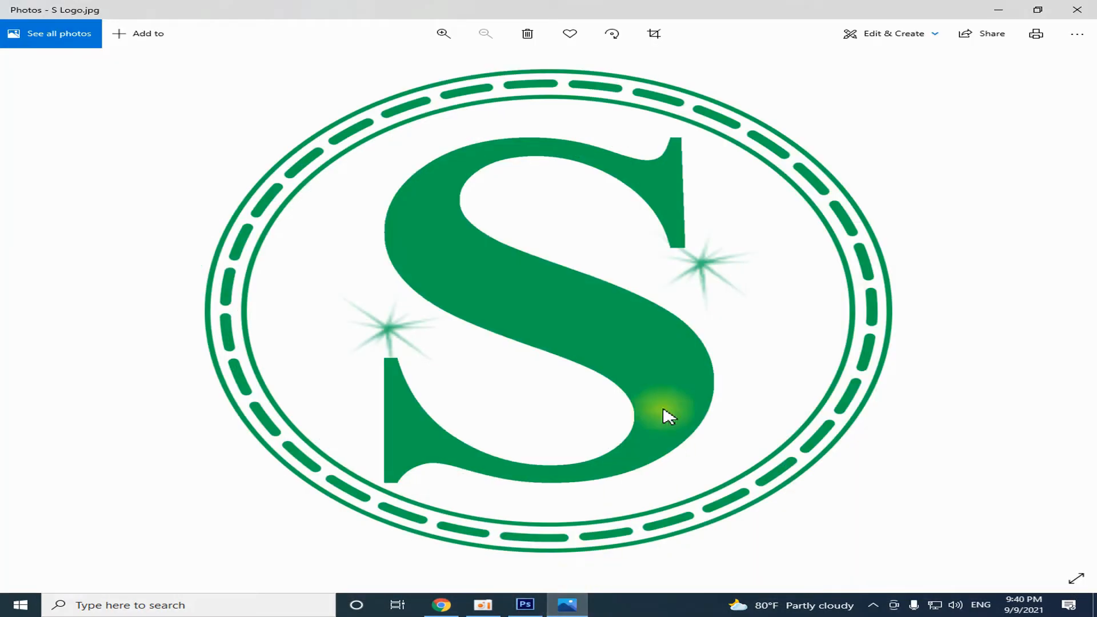
pyautogui.click(525, 604)
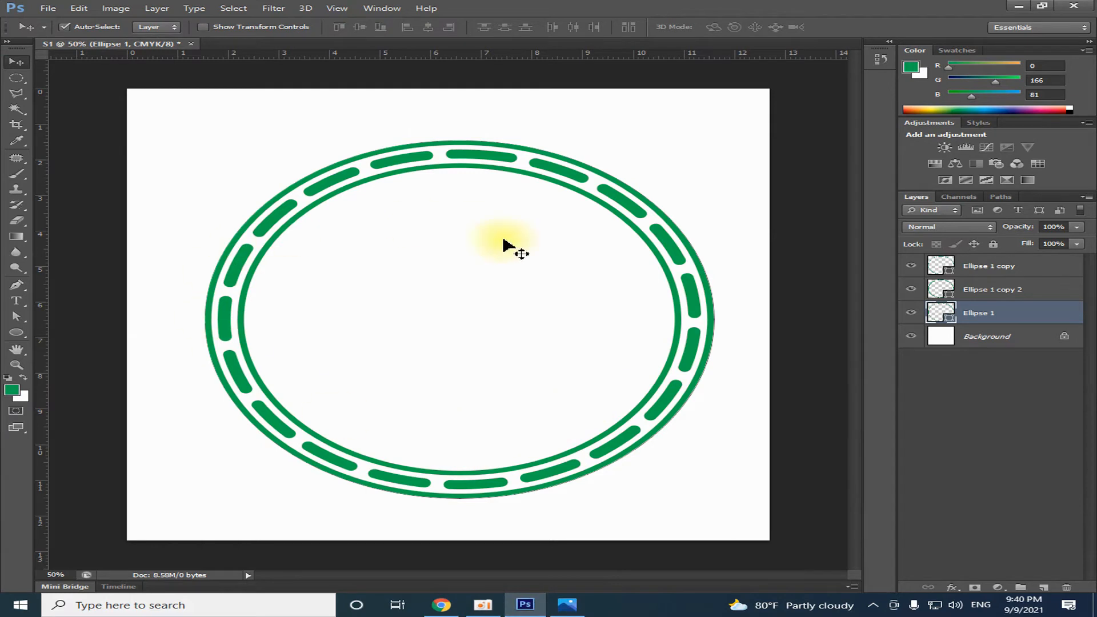
# Align all three ring layers to each other by their vertical and horizontal centers.
pyautogui.click(980, 261)
pyautogui.keyDown('ctrl'); pyautogui.click(982, 294); pyautogui.keyUp('ctrl')
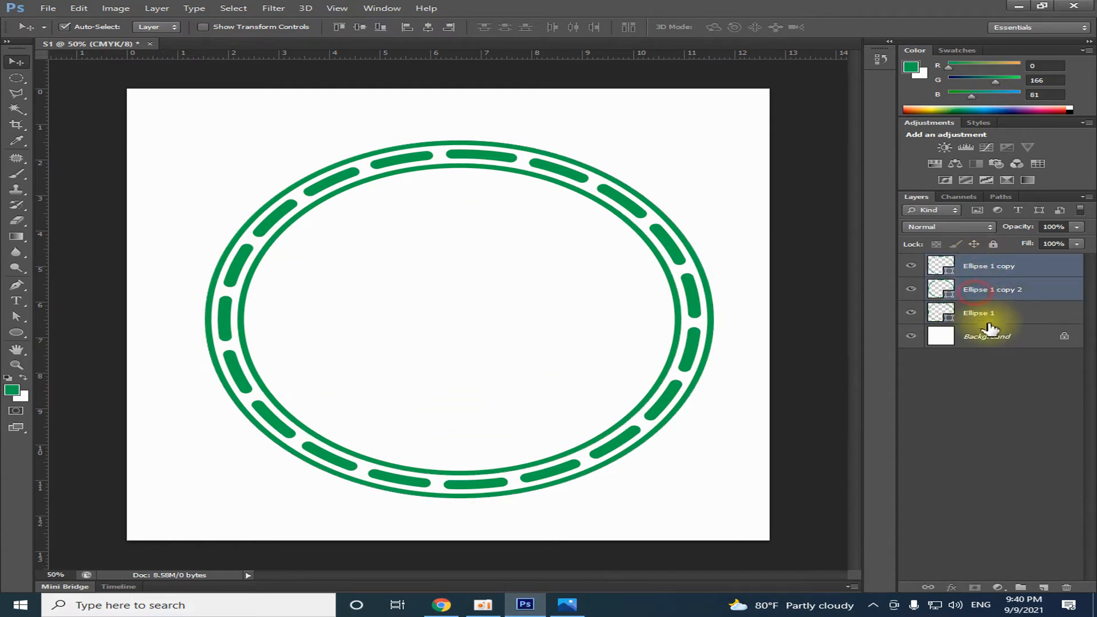
pyautogui.keyDown('ctrl'); pyautogui.click(988, 317); pyautogui.keyUp('ctrl')
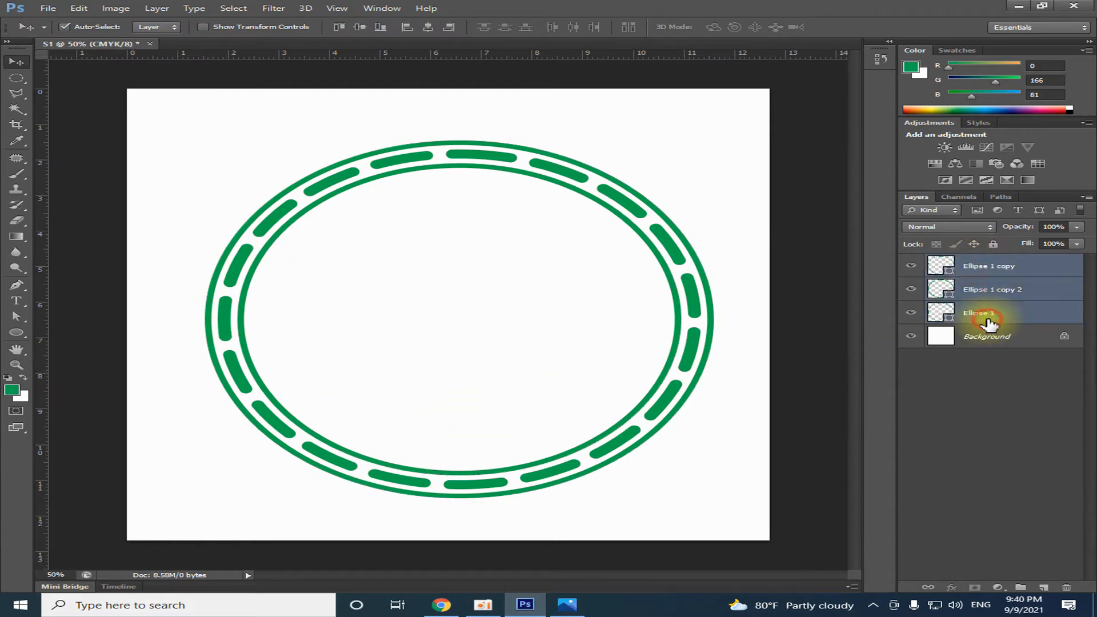
pyautogui.hotkey('ctrl', '1')
pyautogui.click(358, 27)
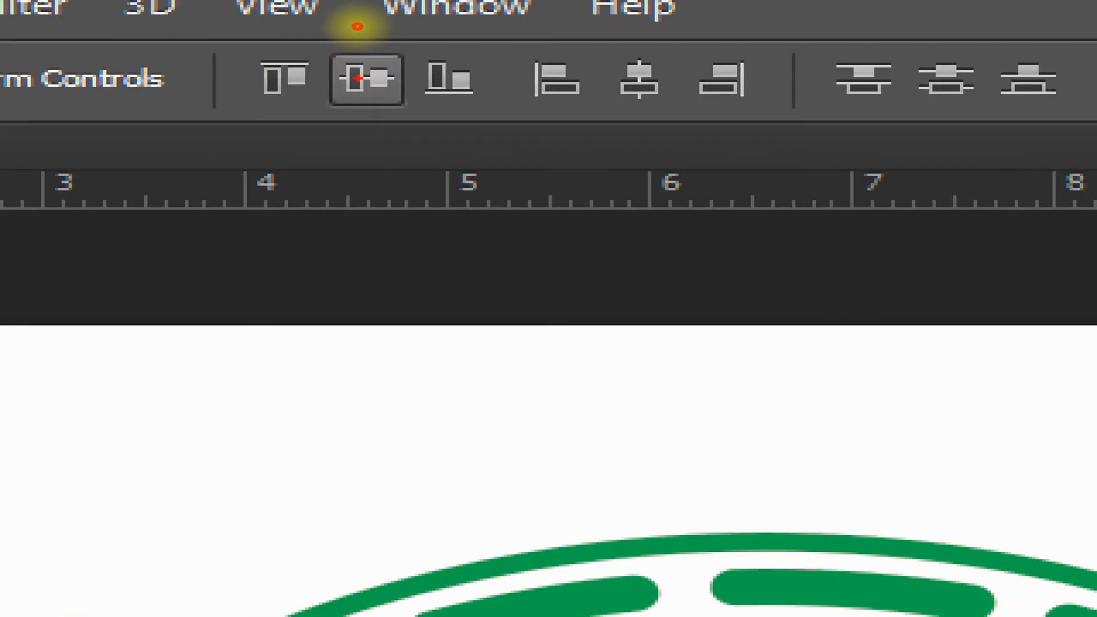
pyautogui.moveTo(345, 18); pyautogui.dragTo(376, 39)
pyautogui.moveTo(438, 132); pyautogui.dragTo(422, 130)
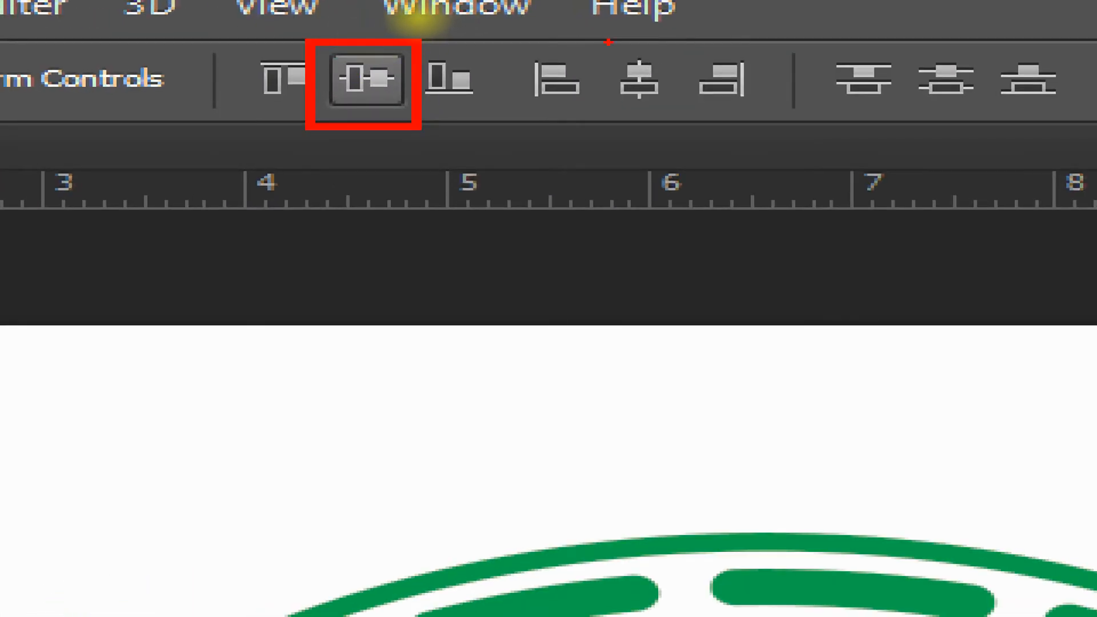
pyautogui.moveTo(576, 39); pyautogui.dragTo(682, 109)
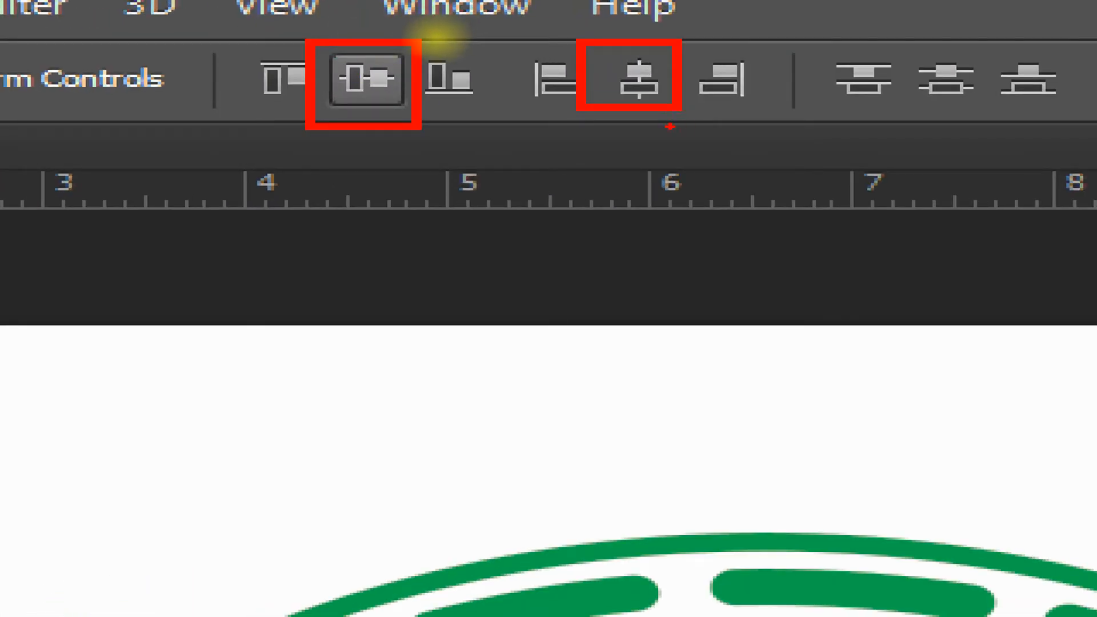
pyautogui.press('Escape')
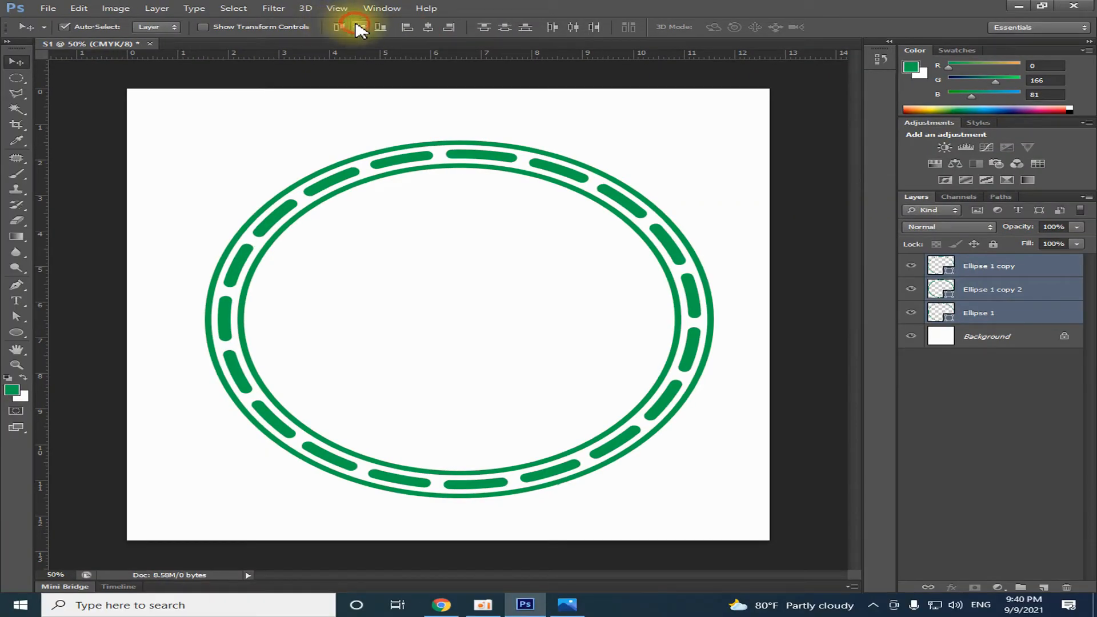
pyautogui.click(428, 28)
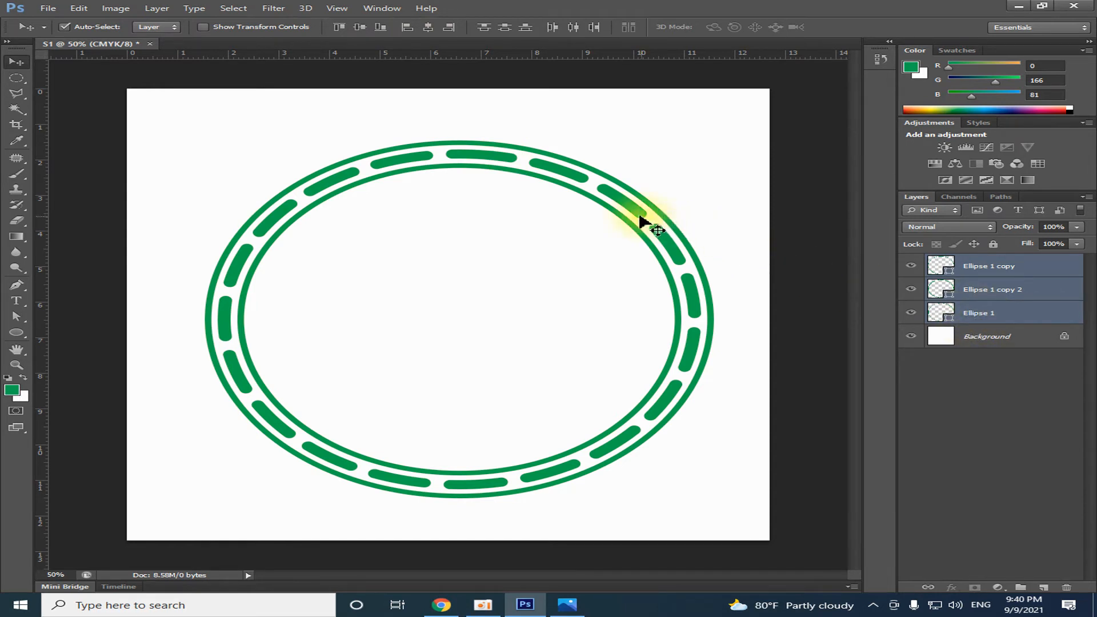
# Set the dashed middle ring's stroke width to 4.28 pt and deselect the layer.
pyautogui.click(941, 289)
pyautogui.click(911, 289)
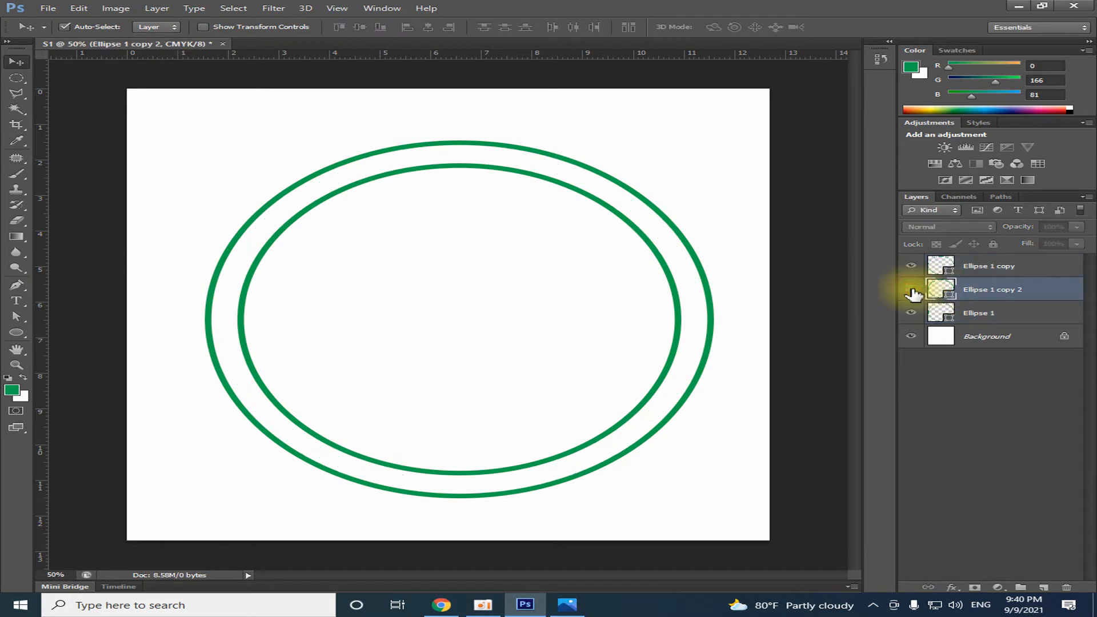
pyautogui.click(911, 289)
pyautogui.click(16, 332)
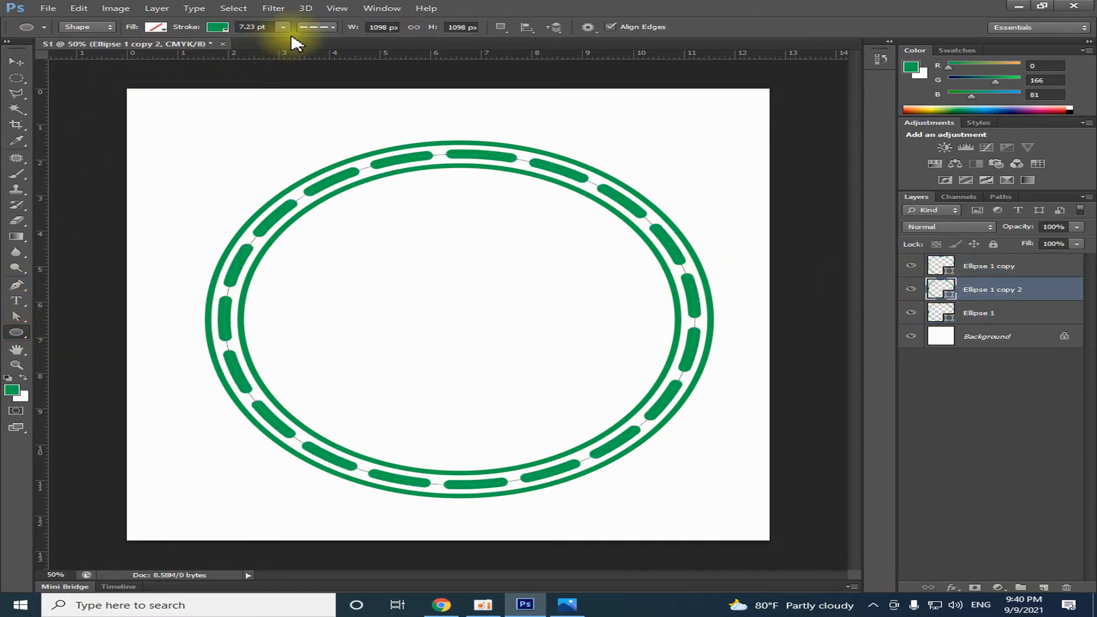
pyautogui.click(280, 28)
pyautogui.moveTo(280, 39); pyautogui.dragTo(281, 41)
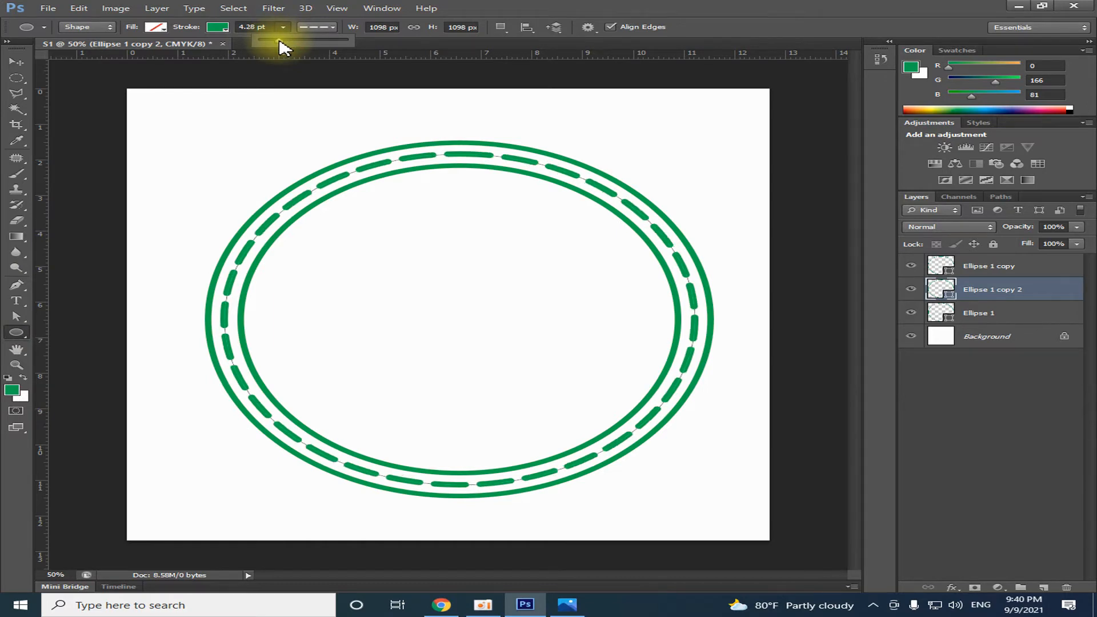
pyautogui.moveTo(281, 42); pyautogui.dragTo(281, 42)
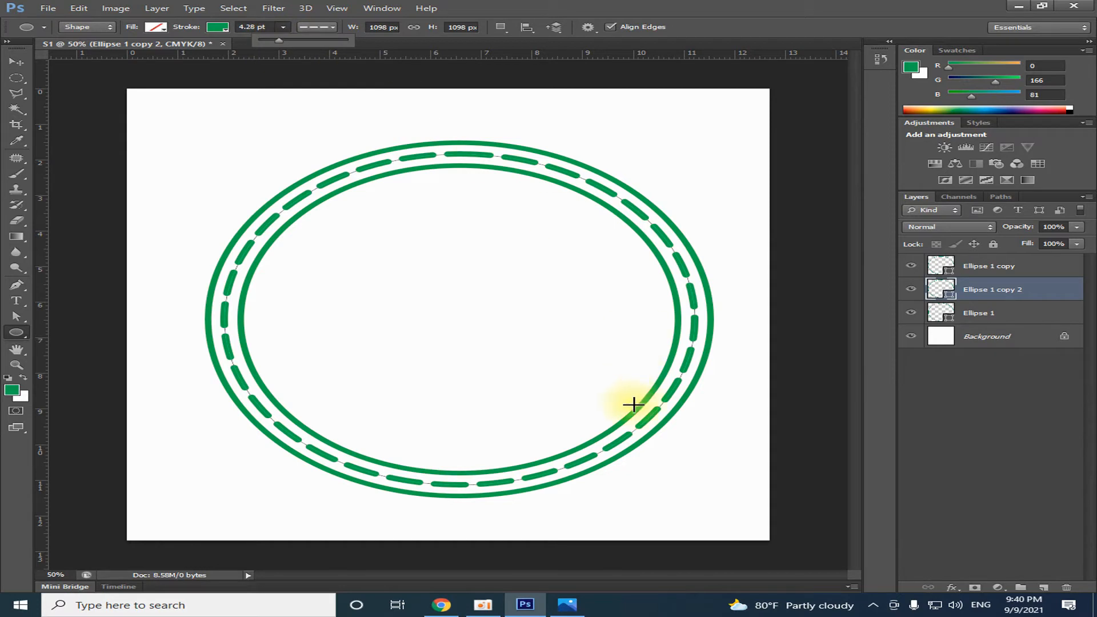
pyautogui.click(17, 62)
pyautogui.click(701, 173)
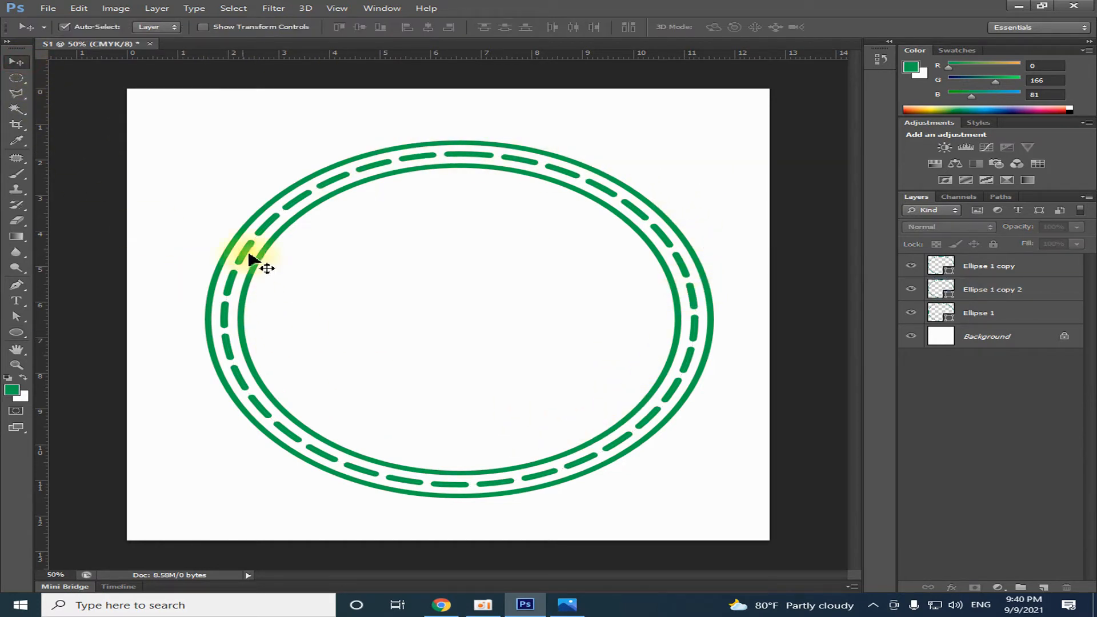
# Rasterize the three ring shape layers together.
pyautogui.click(992, 267)
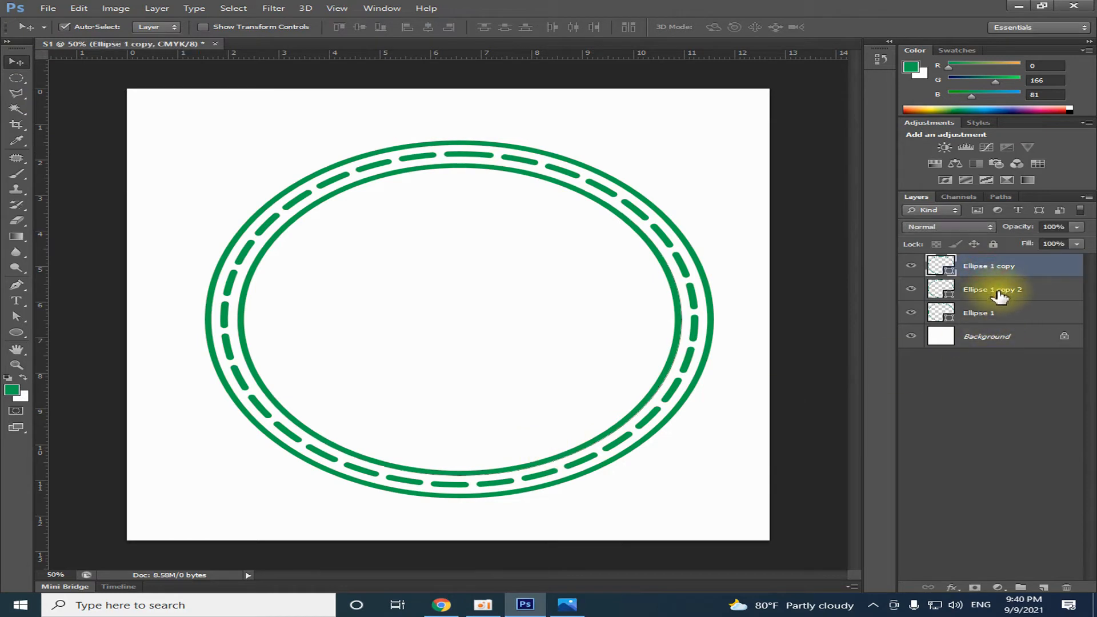
pyautogui.keyDown('ctrl'); pyautogui.click(1000, 291); pyautogui.keyUp('ctrl')
pyautogui.keyDown('ctrl'); pyautogui.click(1000, 315); pyautogui.keyUp('ctrl')
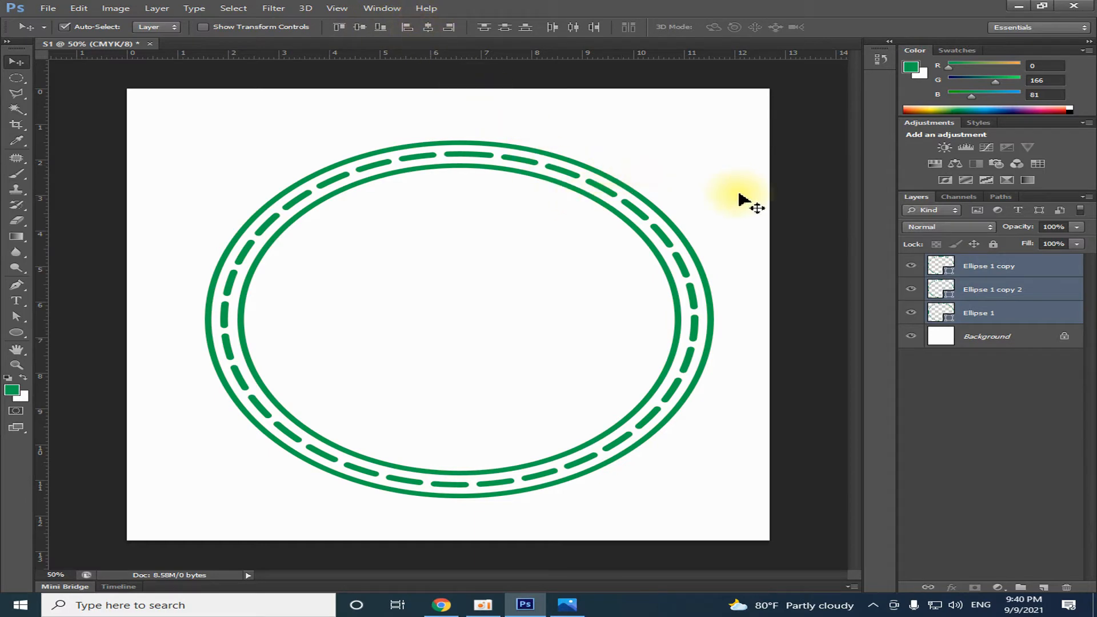
pyautogui.rightClick(970, 270)
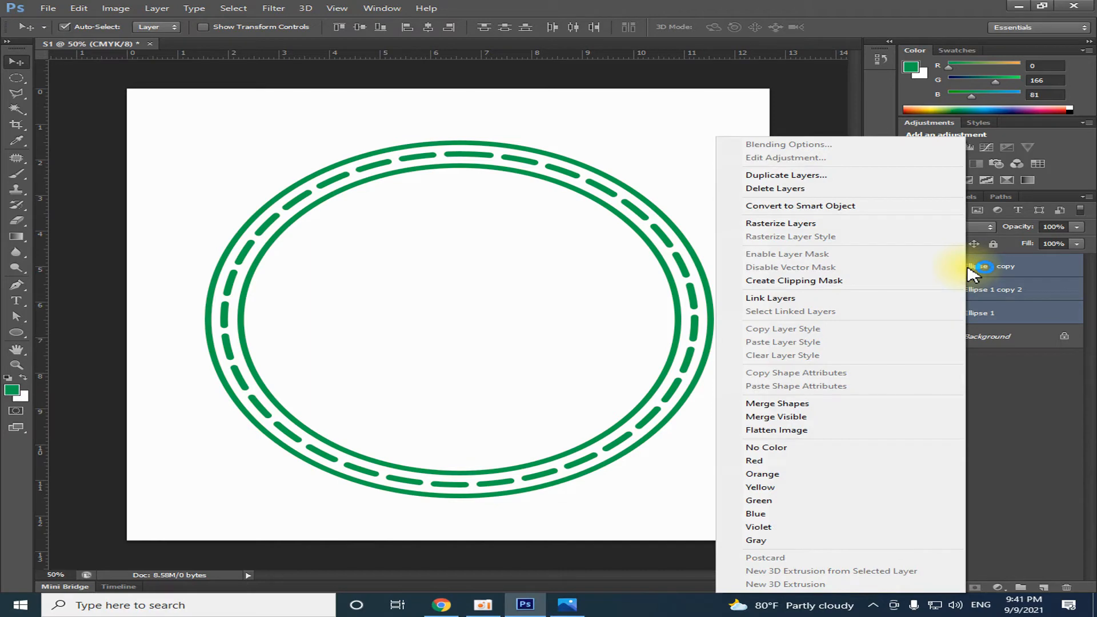
pyautogui.click(784, 228)
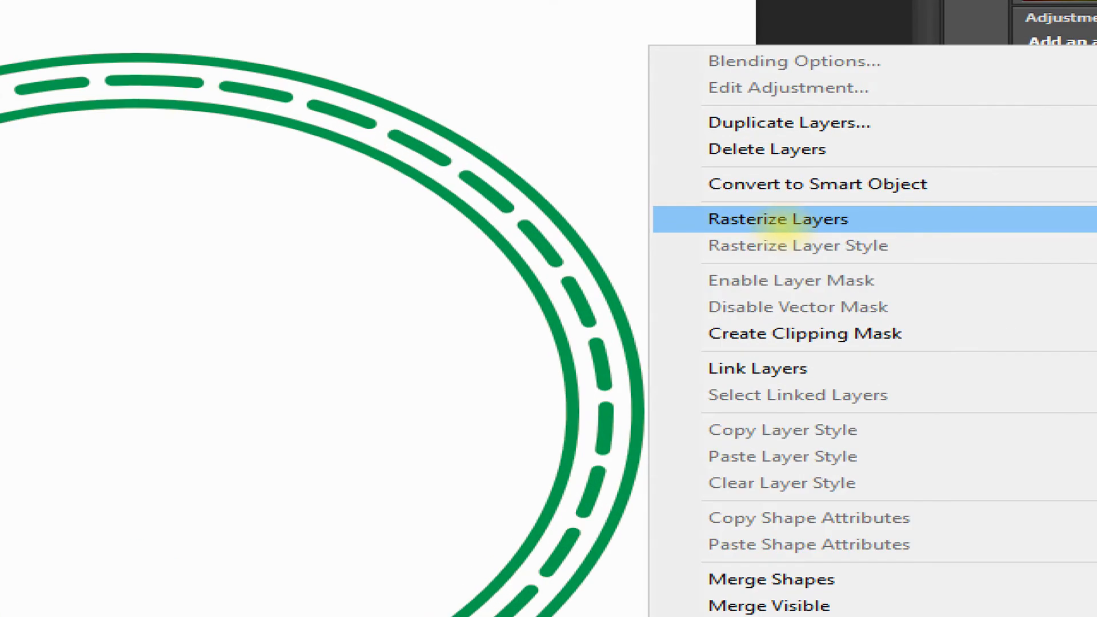
pyautogui.moveTo(673, 199)
pyautogui.mouseDown()
pyautogui.moveTo(787, 236)
pyautogui.moveTo(938, 238)
pyautogui.mouseUp()
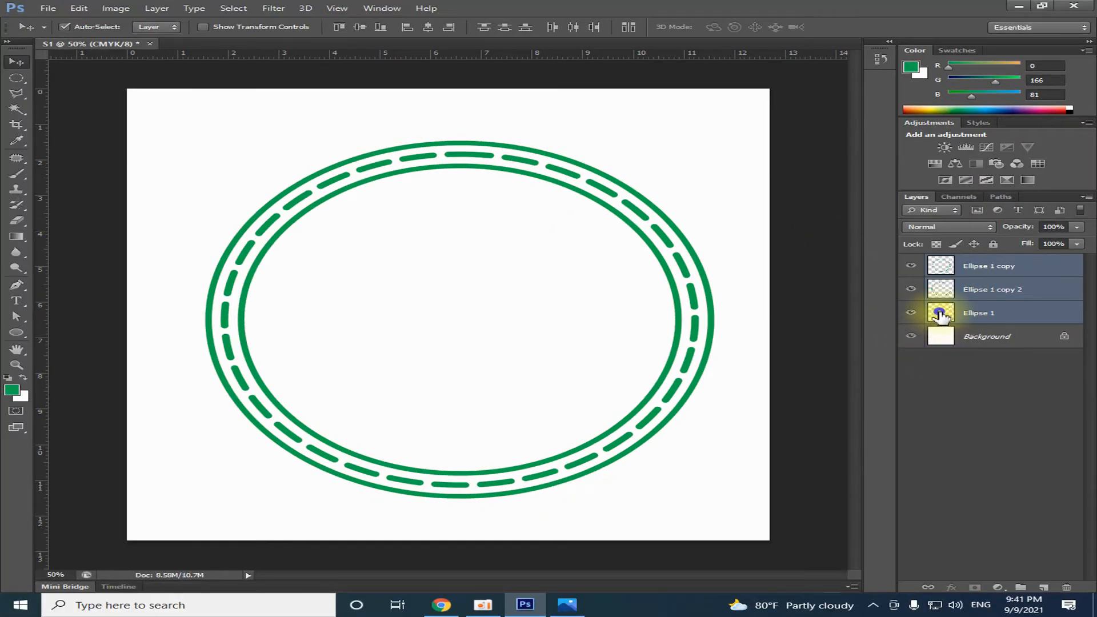
# Merge the three rasterized ring layers into one layer and toggle its visibility to check the result.
pyautogui.rightClick(939, 315)
pyautogui.rightClick(975, 318)
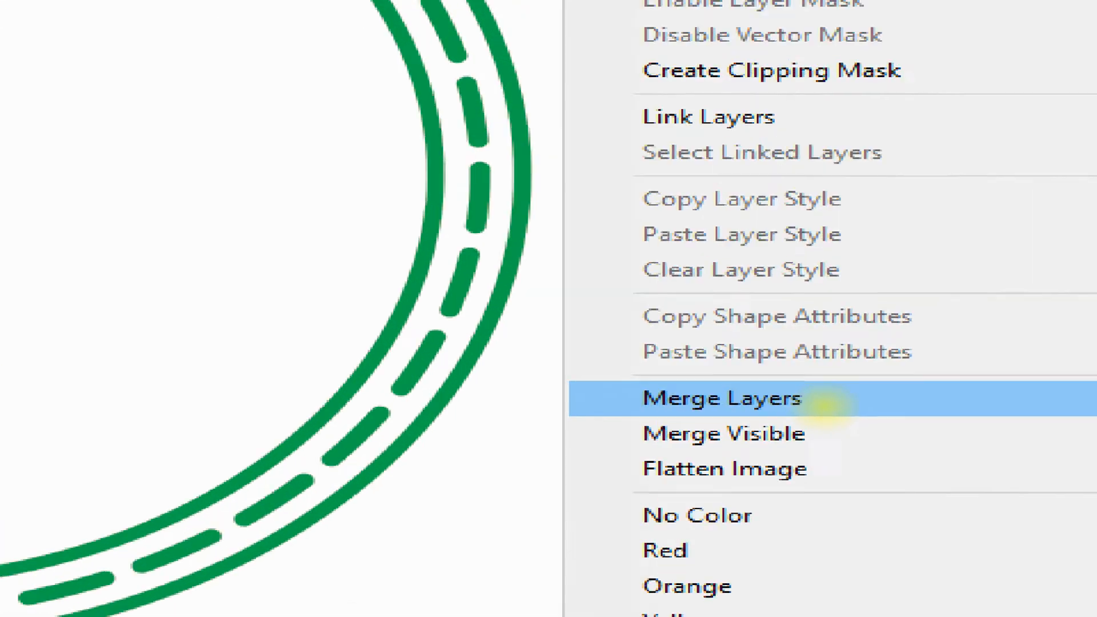
pyautogui.click(825, 406)
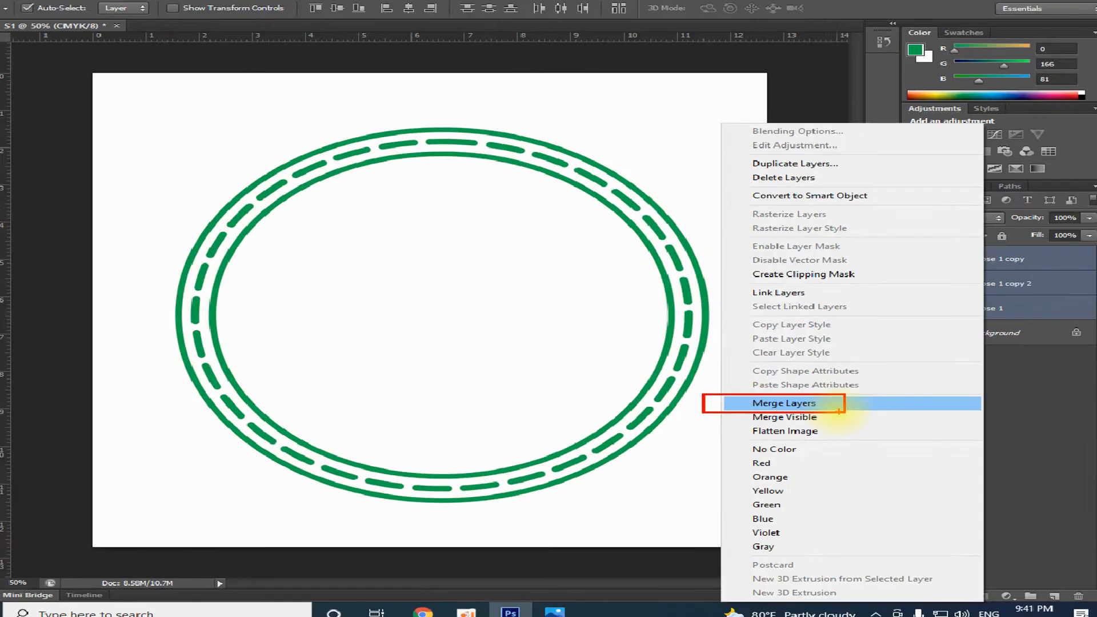
pyautogui.click(839, 410)
pyautogui.click(911, 267)
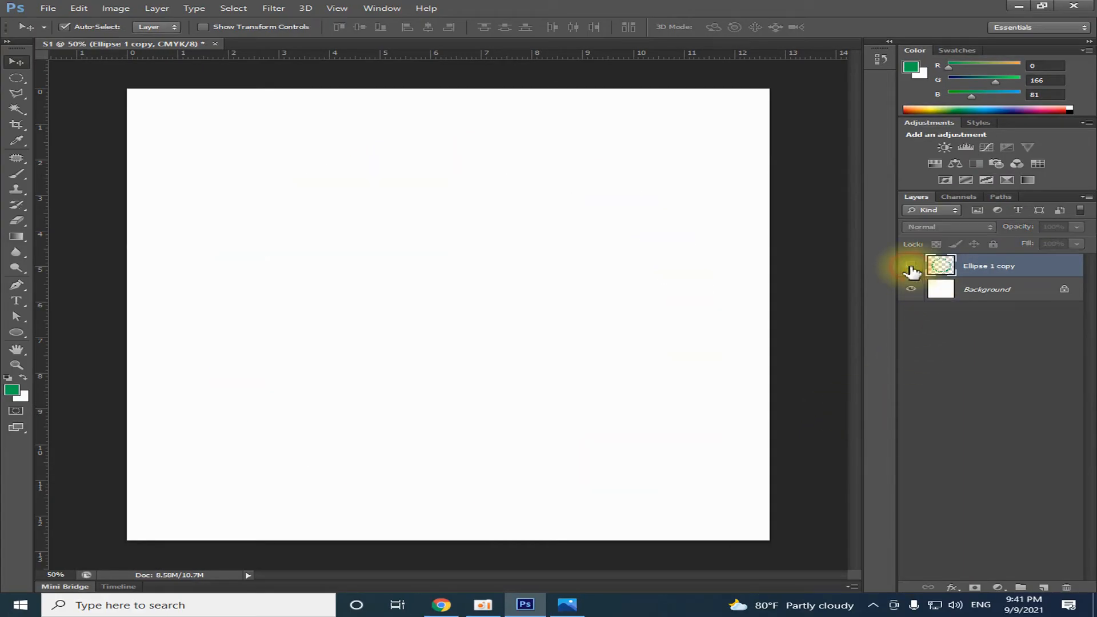
pyautogui.click(911, 267)
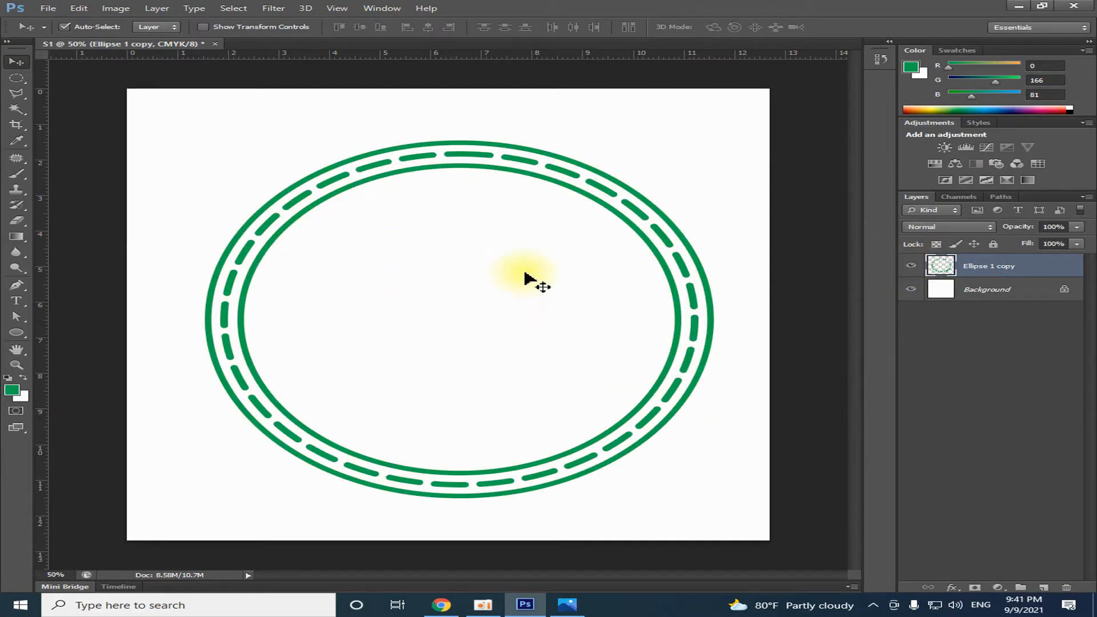
# Scale the merged ring layer up proportionally to about 117% around its center, about 11.78 cm wide and high.
pyautogui.scroll(-2, 538, 359)
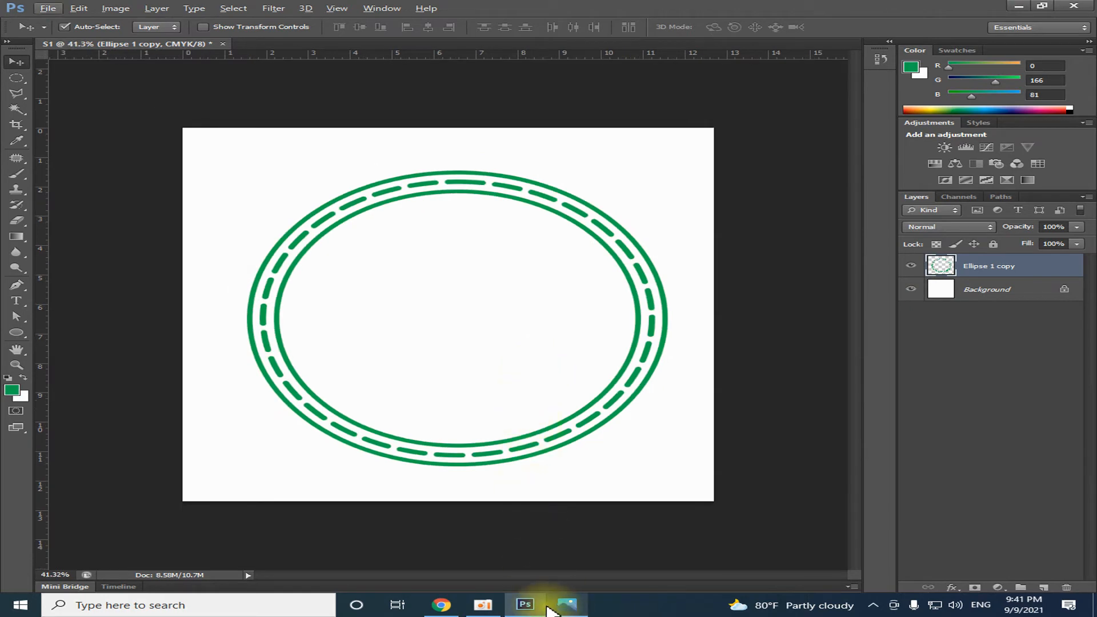
pyautogui.click(615, 391)
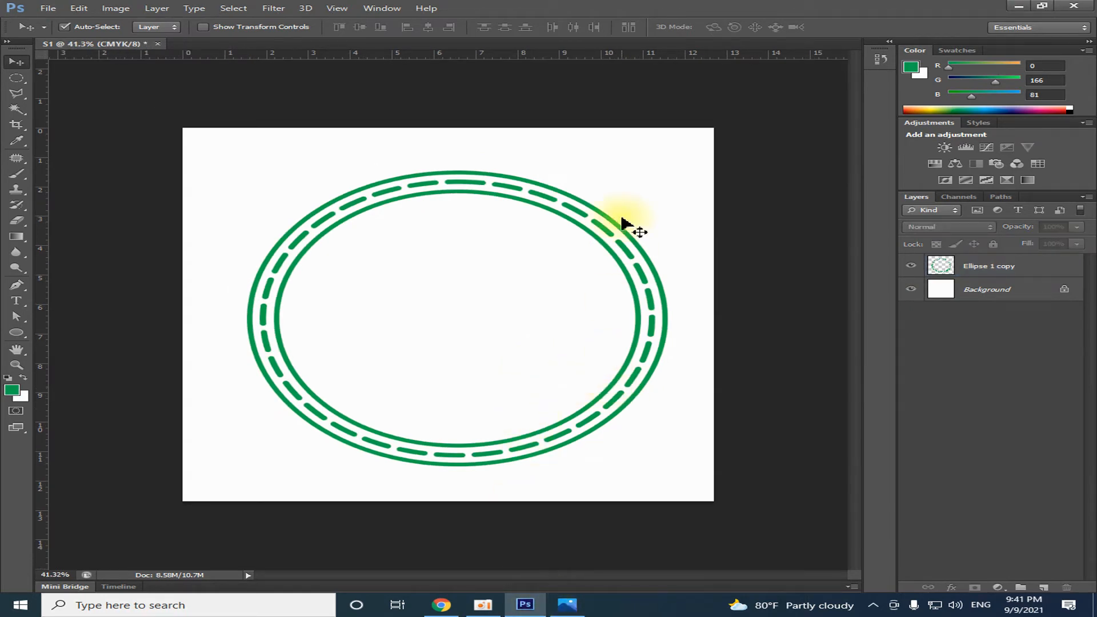
pyautogui.click(1003, 270)
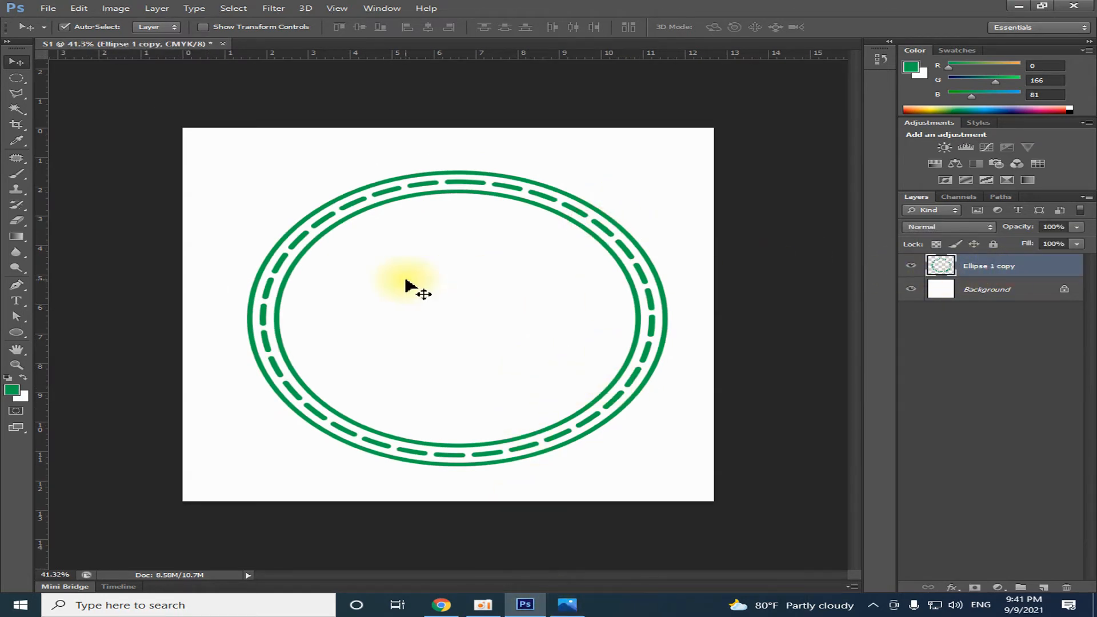
pyautogui.hotkey('ctrl', 't')
pyautogui.moveTo(667, 171); pyautogui.dragTo(701, 144)
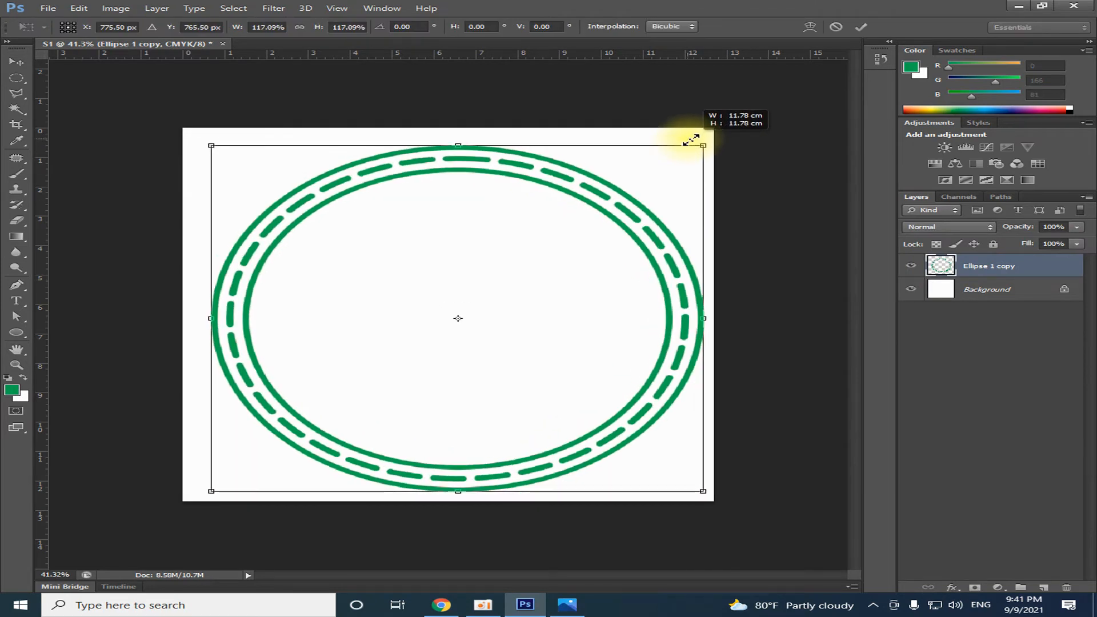
pyautogui.press('Return')
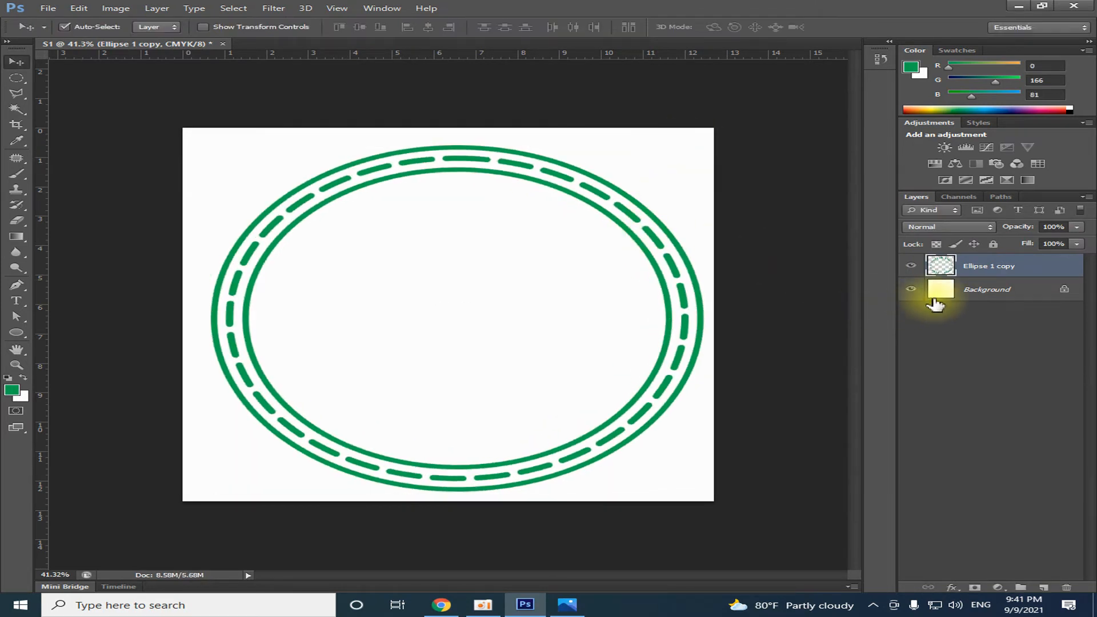
# Align the ring layer to the Background by vertical and horizontal centers and deselect both layers.
pyautogui.keyDown('shift'); pyautogui.click(967, 289); pyautogui.keyUp('shift')
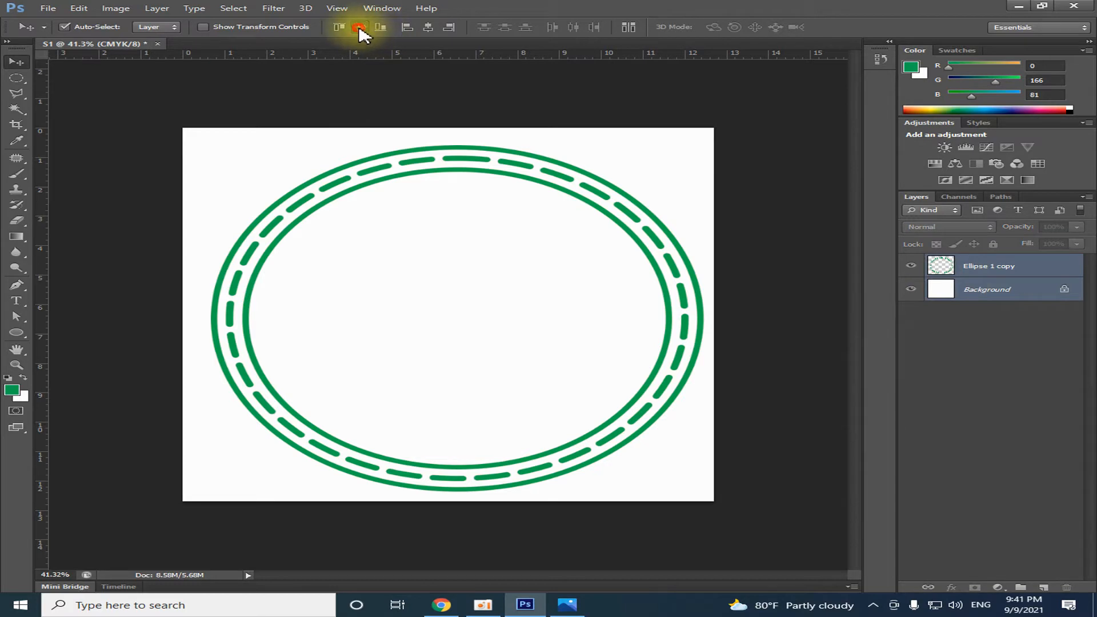
pyautogui.click(360, 27)
pyautogui.click(636, 177)
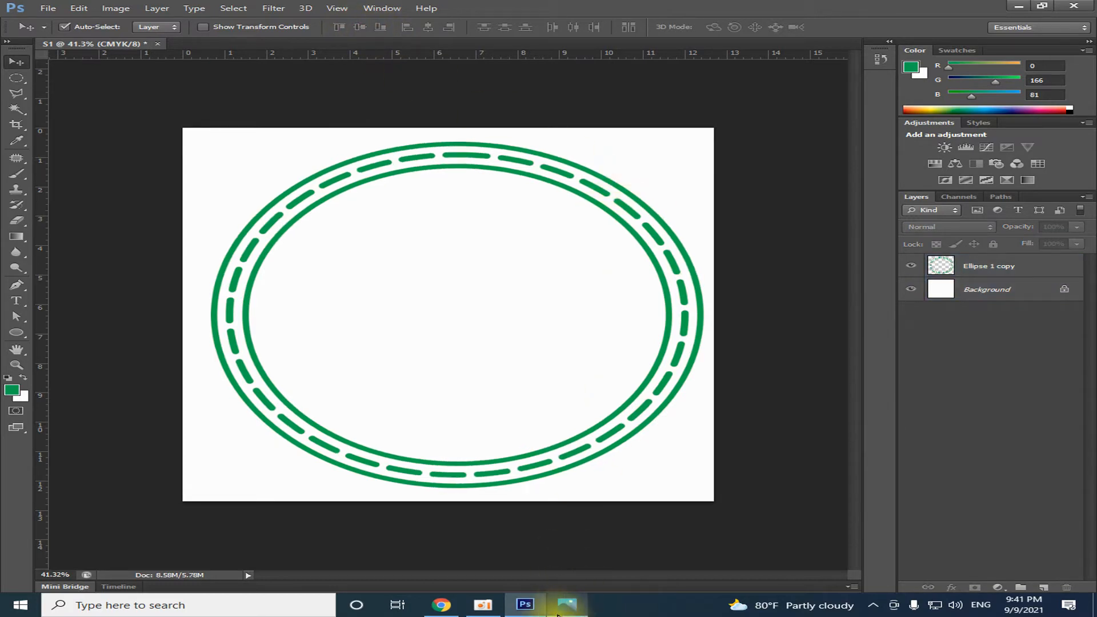
pyautogui.click(979, 289)
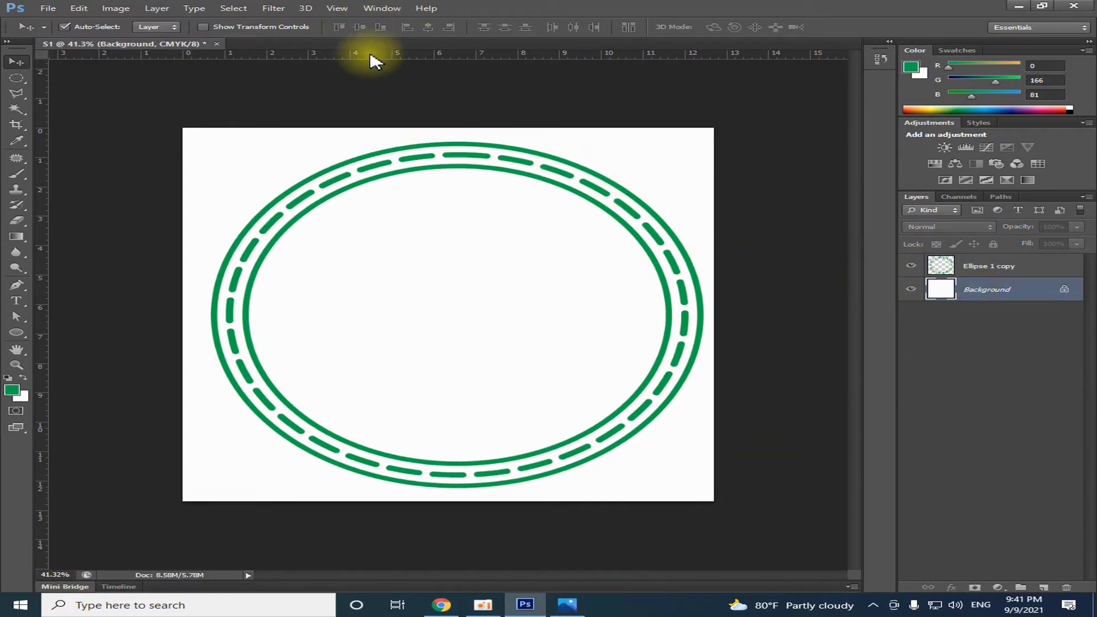
pyautogui.keyDown('shift'); pyautogui.click(981, 266); pyautogui.keyUp('shift')
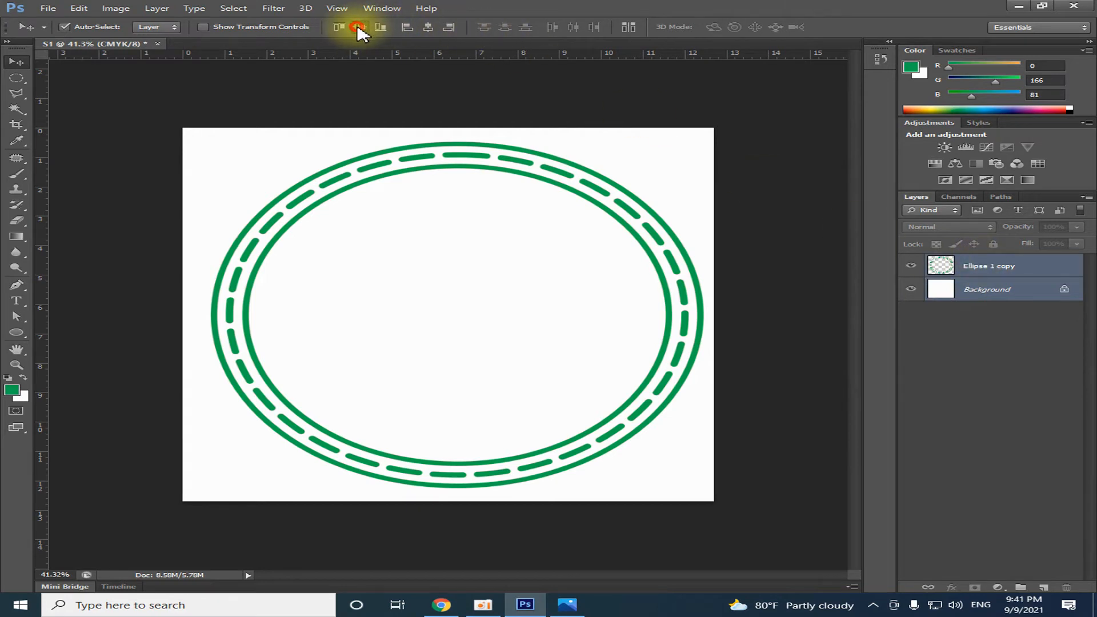
pyautogui.click(429, 28)
pyautogui.click(660, 200)
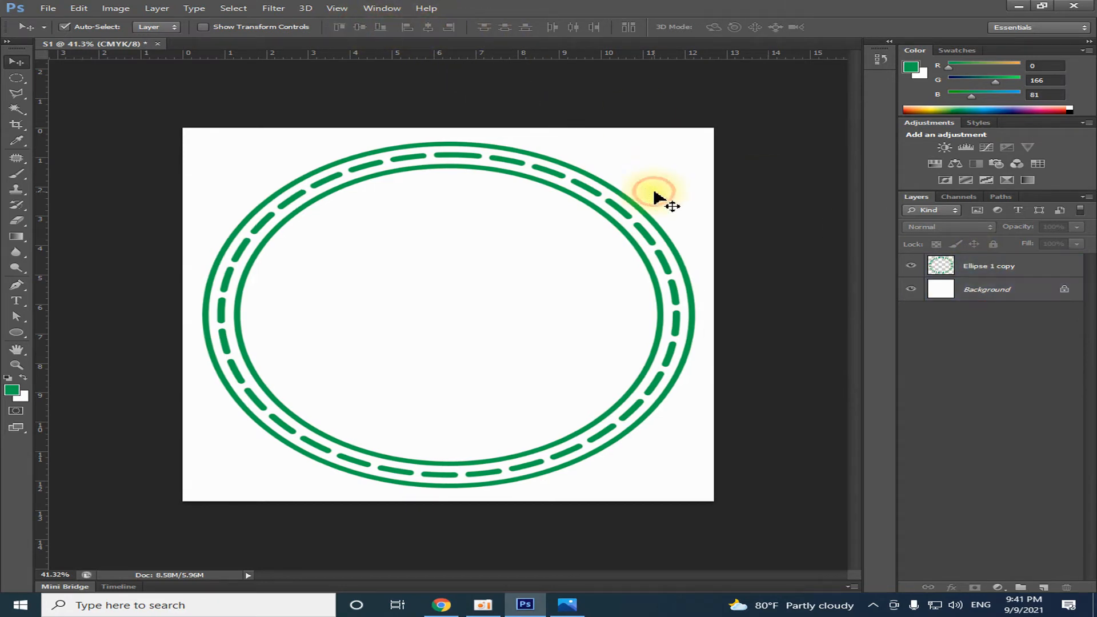
# Check the S Logo.jpg reference in Photos and add a green Times New Roman Bold letter S inside the rings in Photoshop.
pyautogui.click(566, 607)
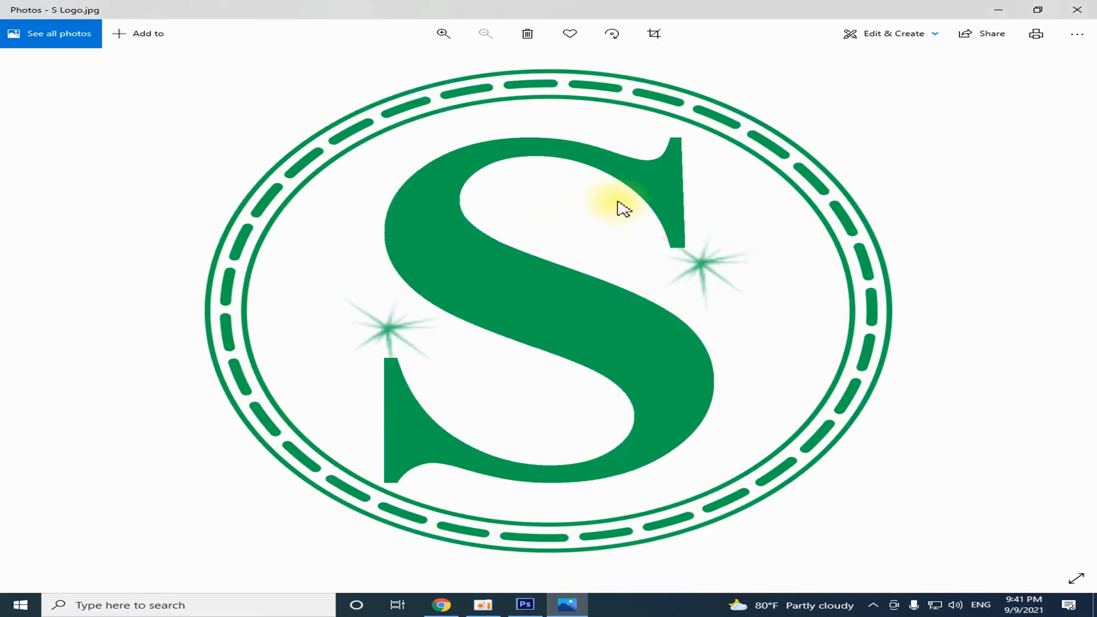
pyautogui.click(525, 605)
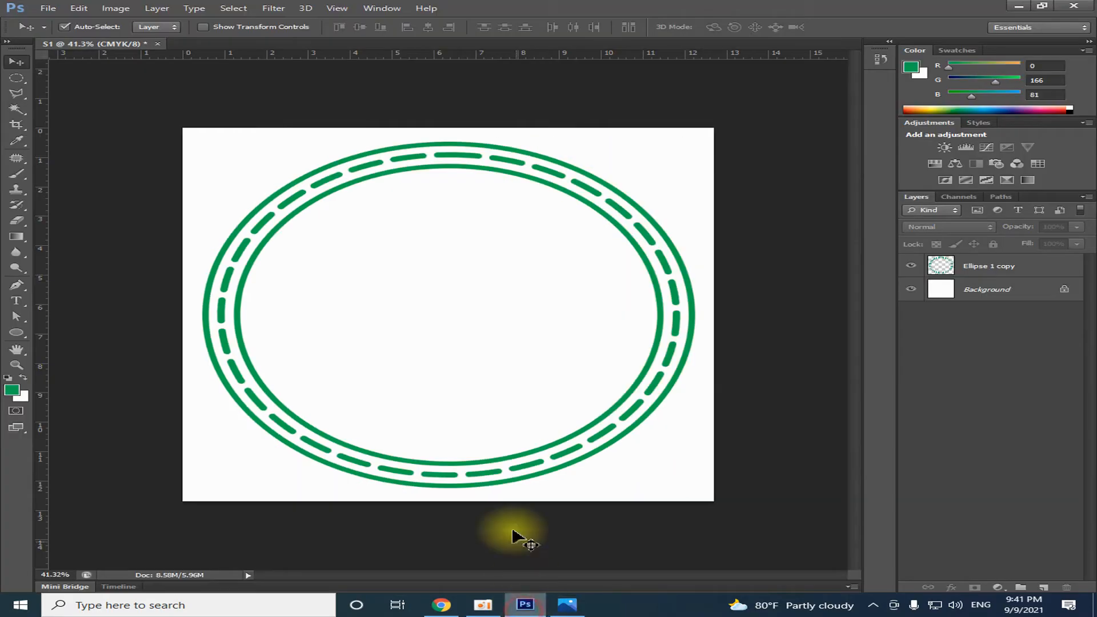
pyautogui.click(17, 301)
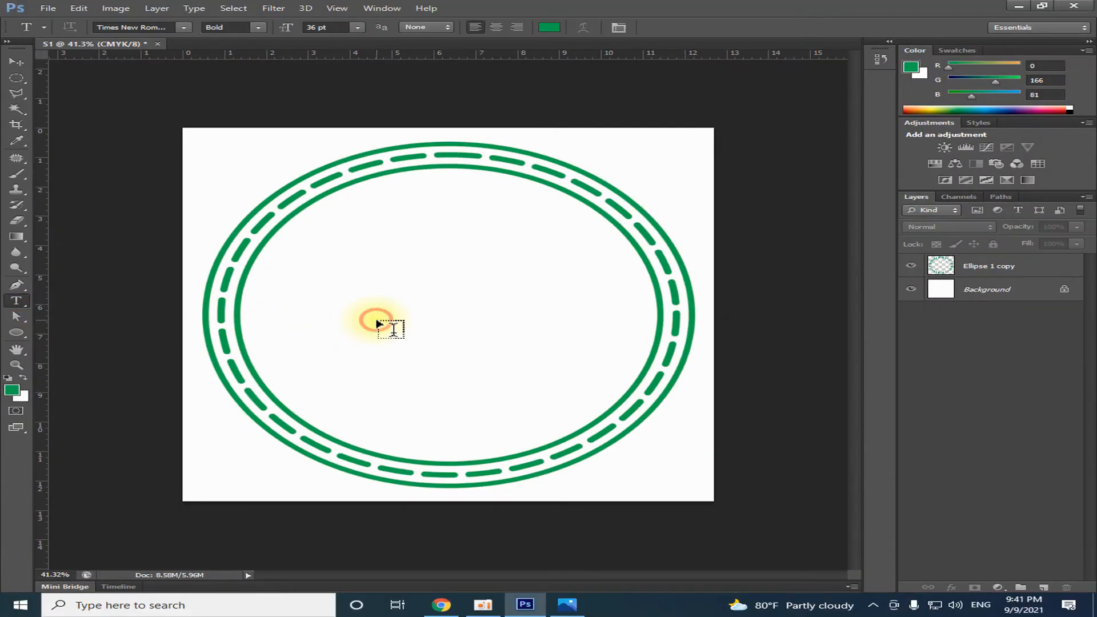
pyautogui.click(377, 324)
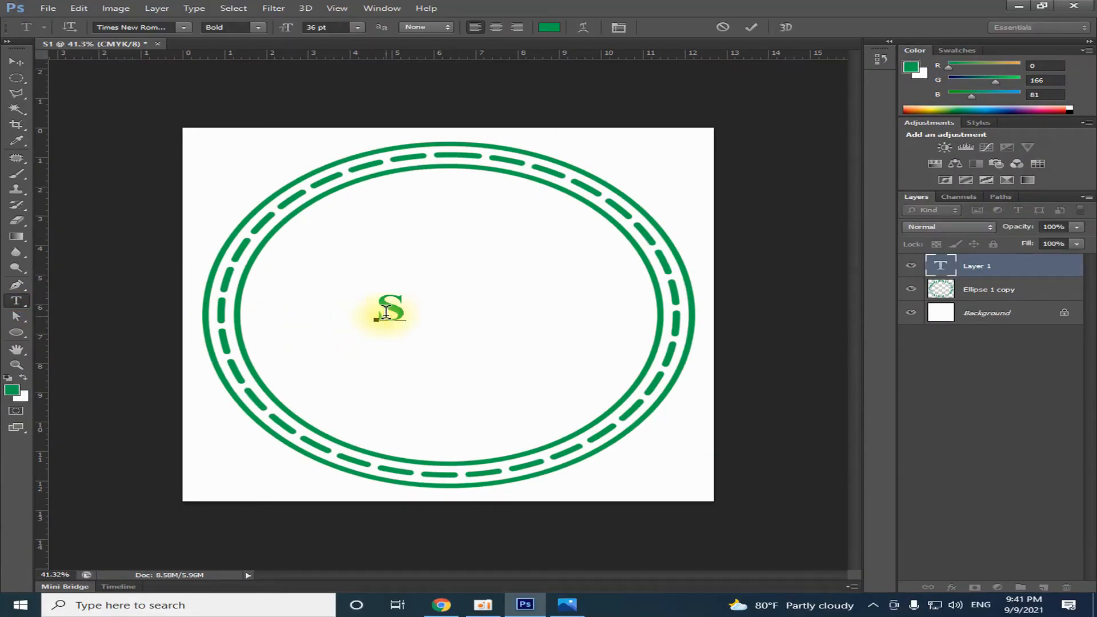
# Set the font size of the letter S to 72 pt.
pyautogui.moveTo(369, 312); pyautogui.dragTo(420, 316)
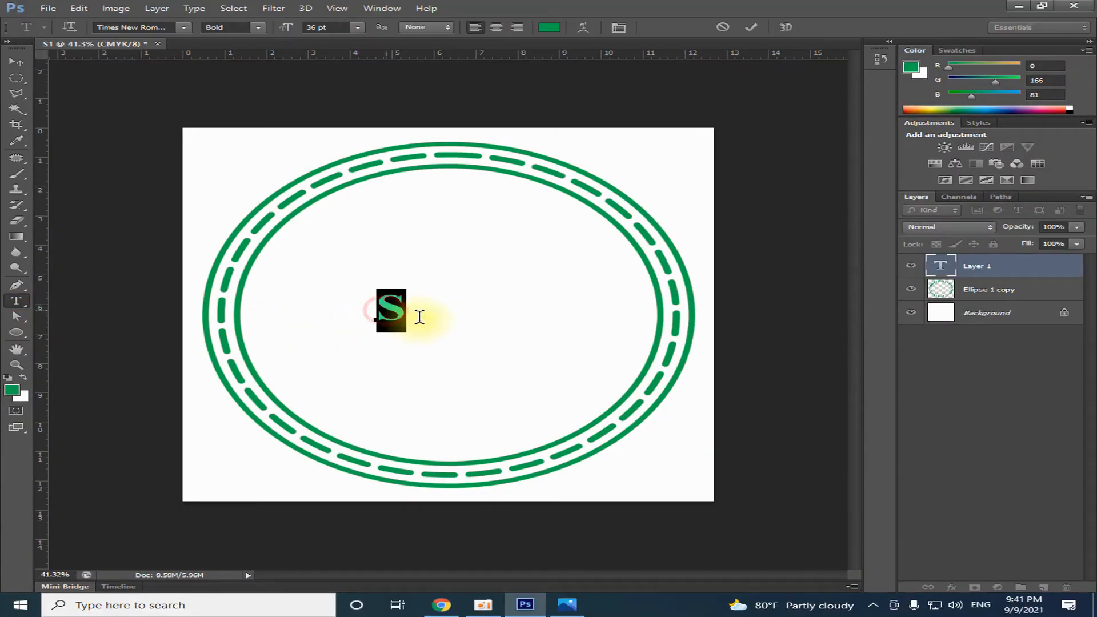
pyautogui.click(355, 27)
pyautogui.click(345, 231)
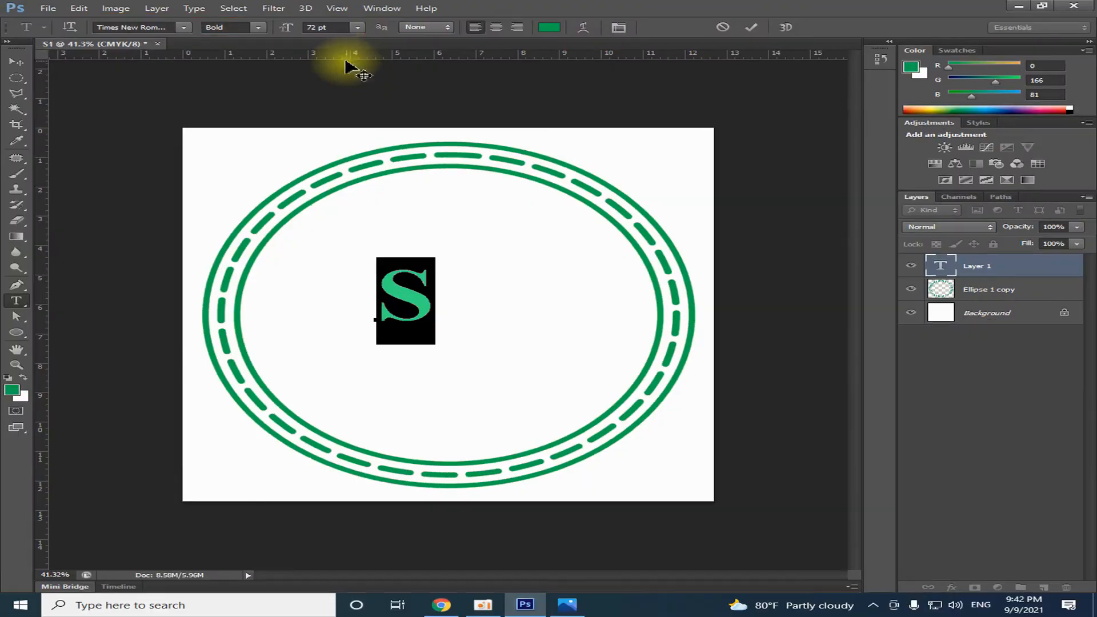
pyautogui.click(548, 56)
pyautogui.click(343, 230)
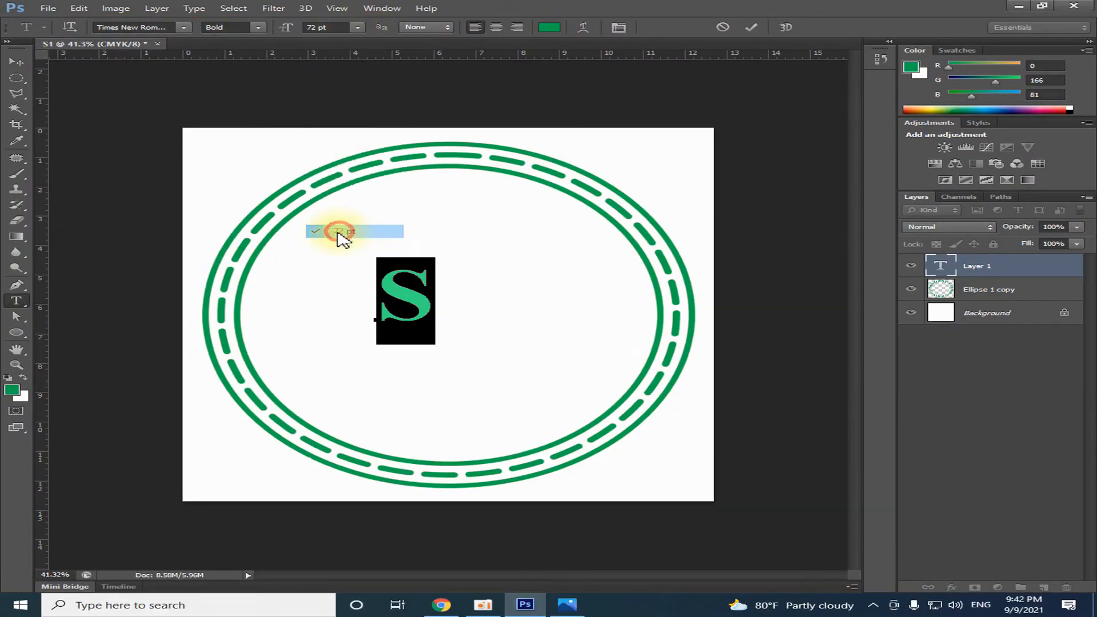
# Move the S to the middle of the rings and enlarge it proportionally until it fills most of the inner ring.
pyautogui.click(16, 61)
pyautogui.moveTo(399, 294); pyautogui.dragTo(447, 319)
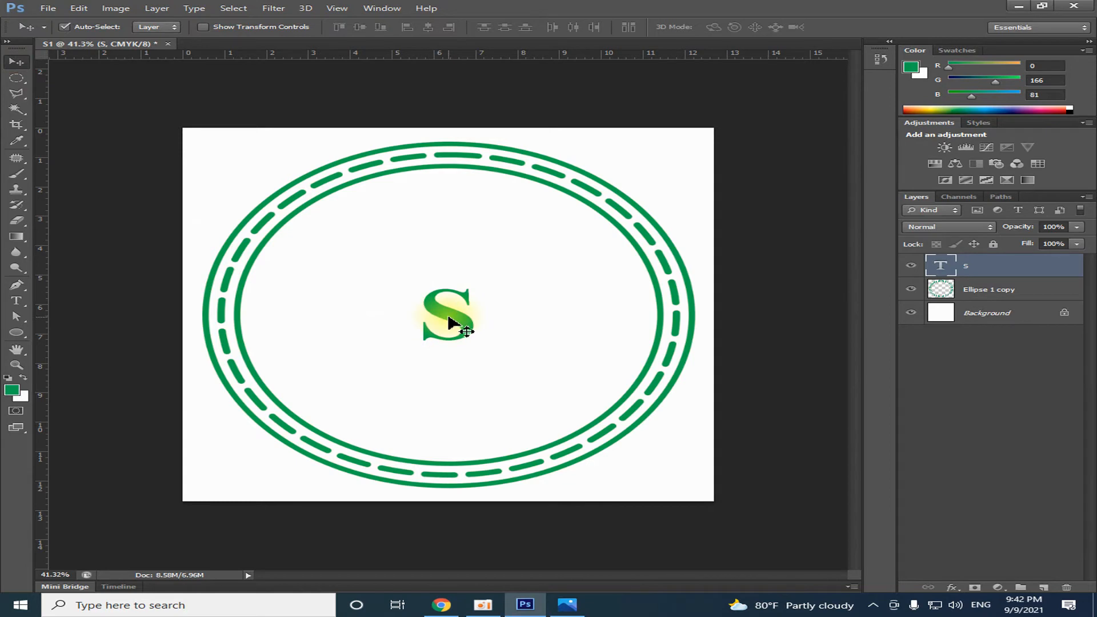
pyautogui.hotkey('ctrl', 't')
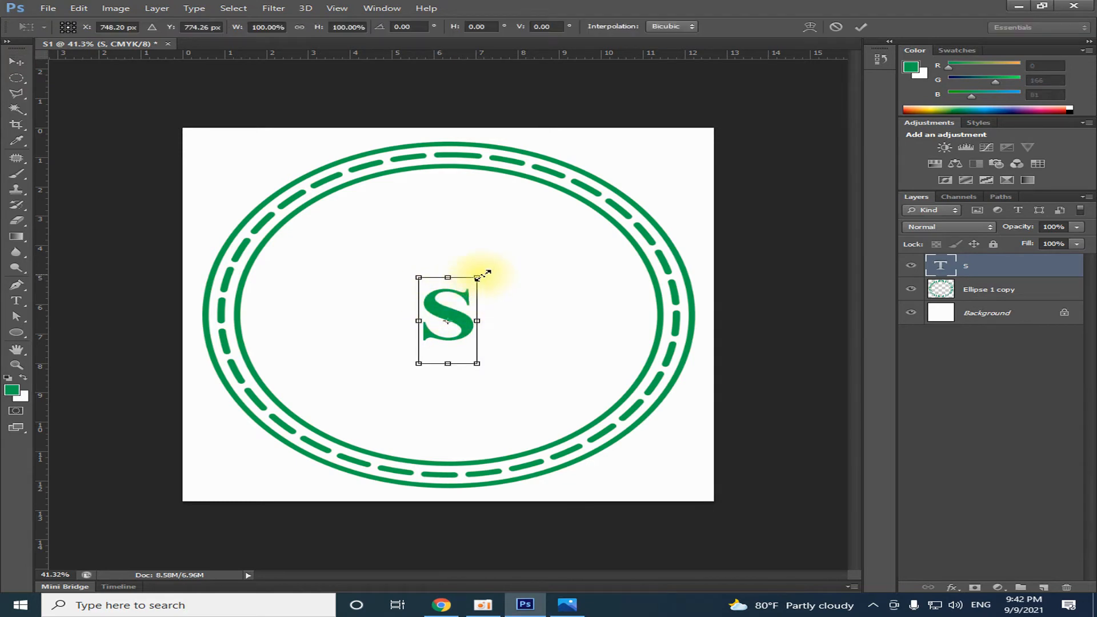
pyautogui.moveTo(479, 276); pyautogui.dragTo(649, 152)
pyautogui.moveTo(508, 318); pyautogui.dragTo(516, 352)
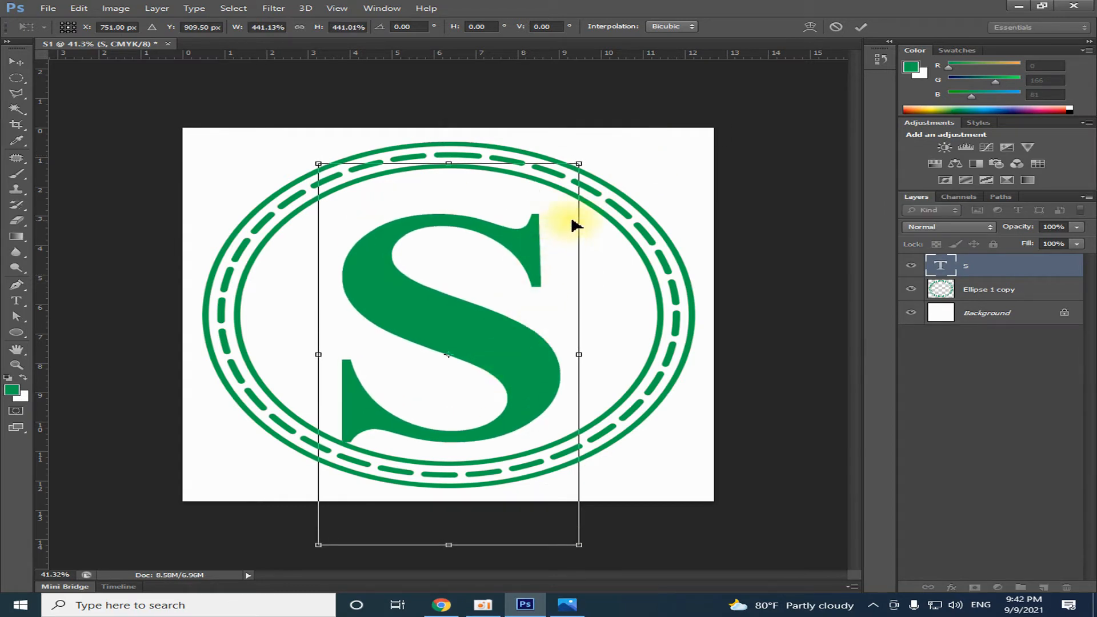
pyautogui.moveTo(579, 164); pyautogui.dragTo(592, 143)
pyautogui.moveTo(522, 311); pyautogui.dragTo(501, 348)
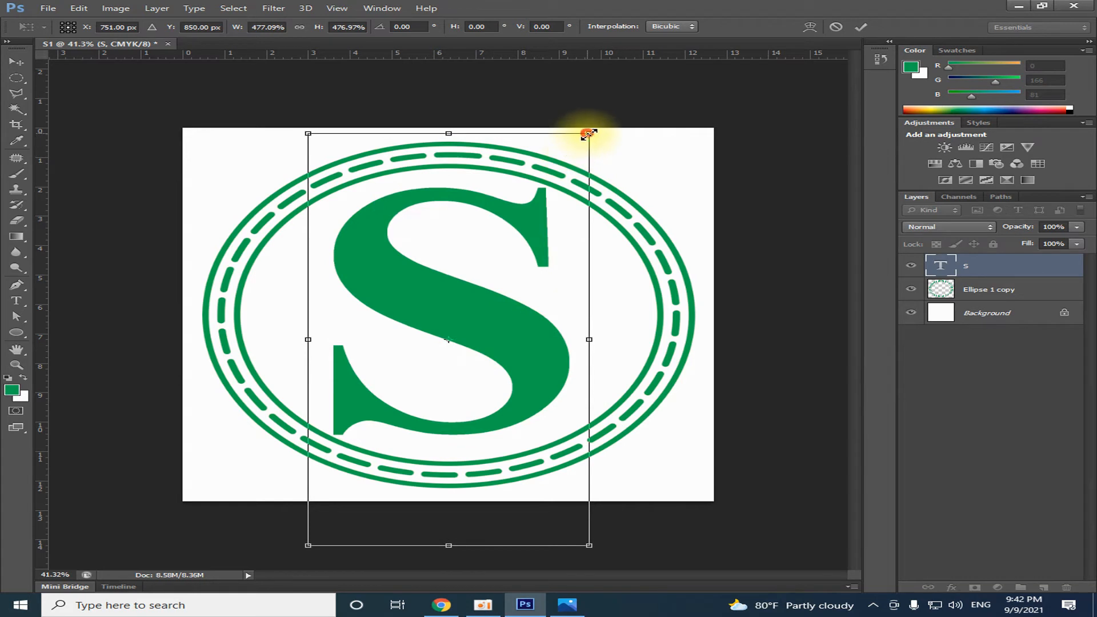
pyautogui.moveTo(588, 135); pyautogui.dragTo(573, 156)
pyautogui.press('Return')
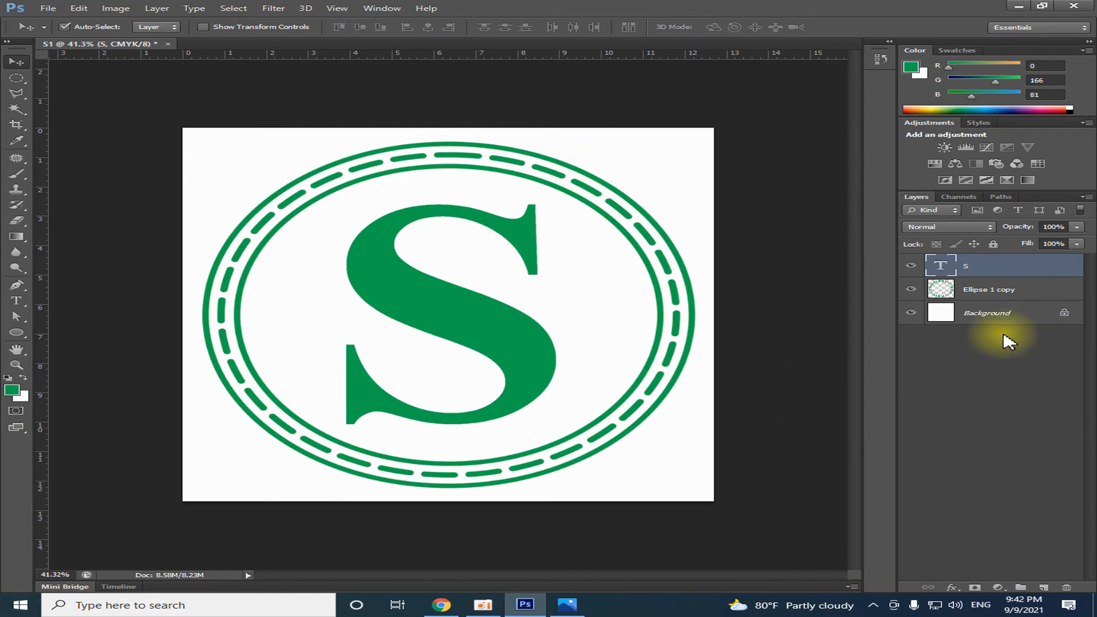
# Align the S text layer and the ring layer to each other by vertical and horizontal centers.
pyautogui.keyDown('shift'); pyautogui.click(1004, 289); pyautogui.keyUp('shift')
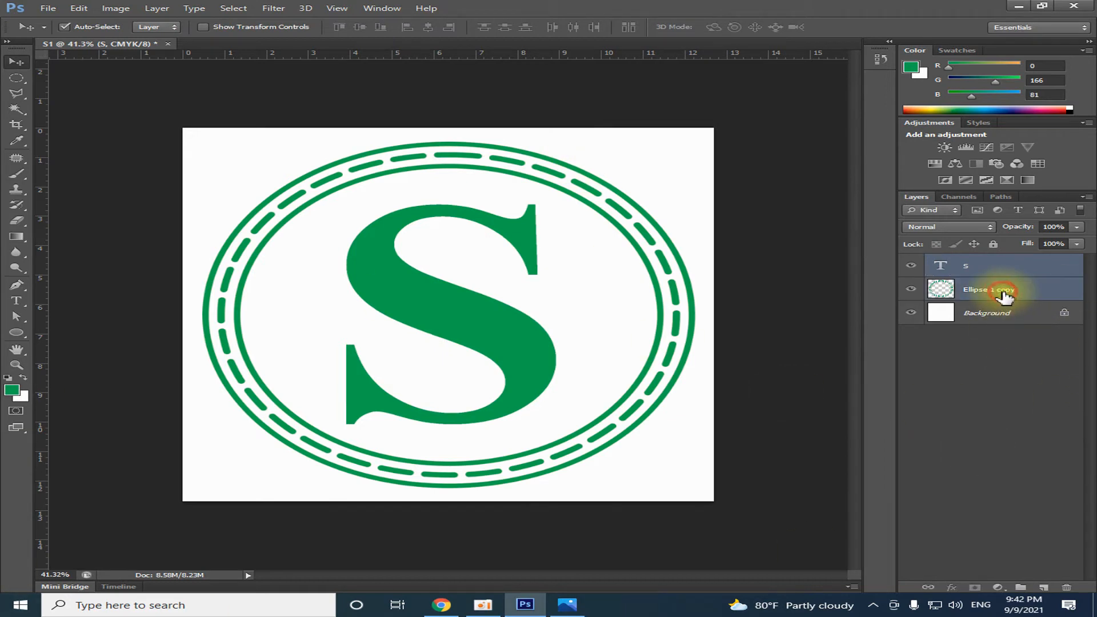
pyautogui.click(361, 28)
pyautogui.click(427, 27)
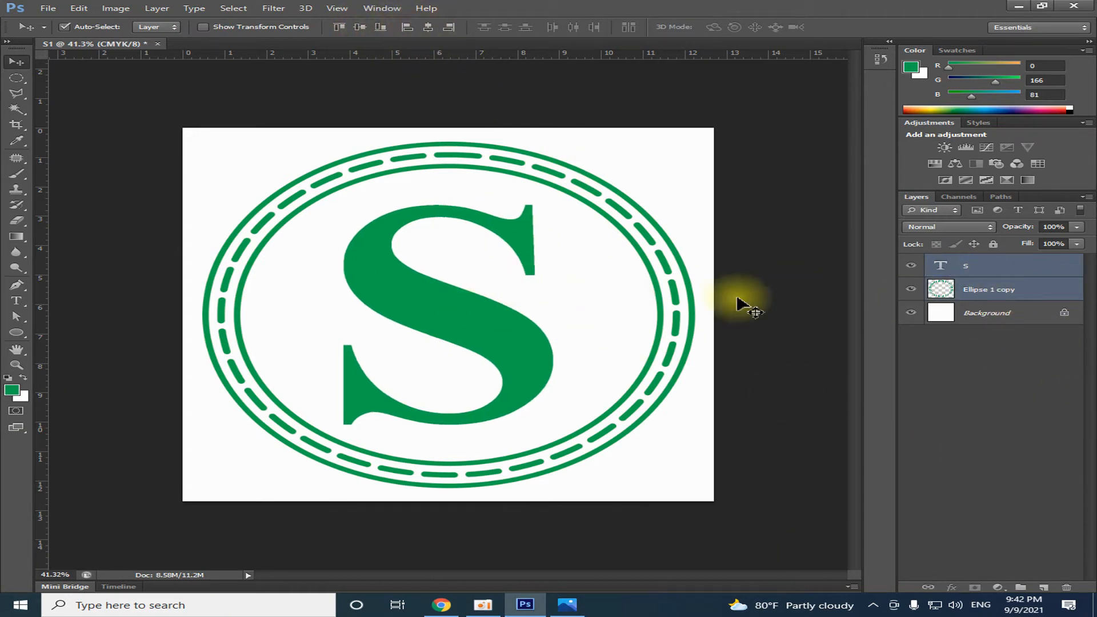
# Rasterize the S text layer and toggle its visibility off and on to check it.
pyautogui.click(970, 272)
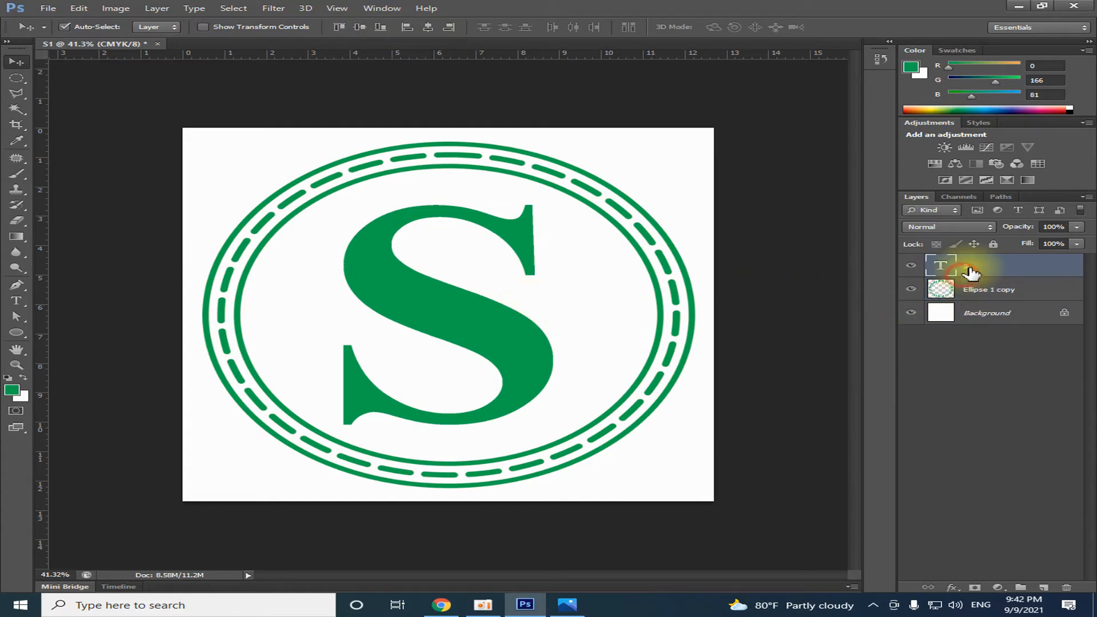
pyautogui.rightClick(965, 269)
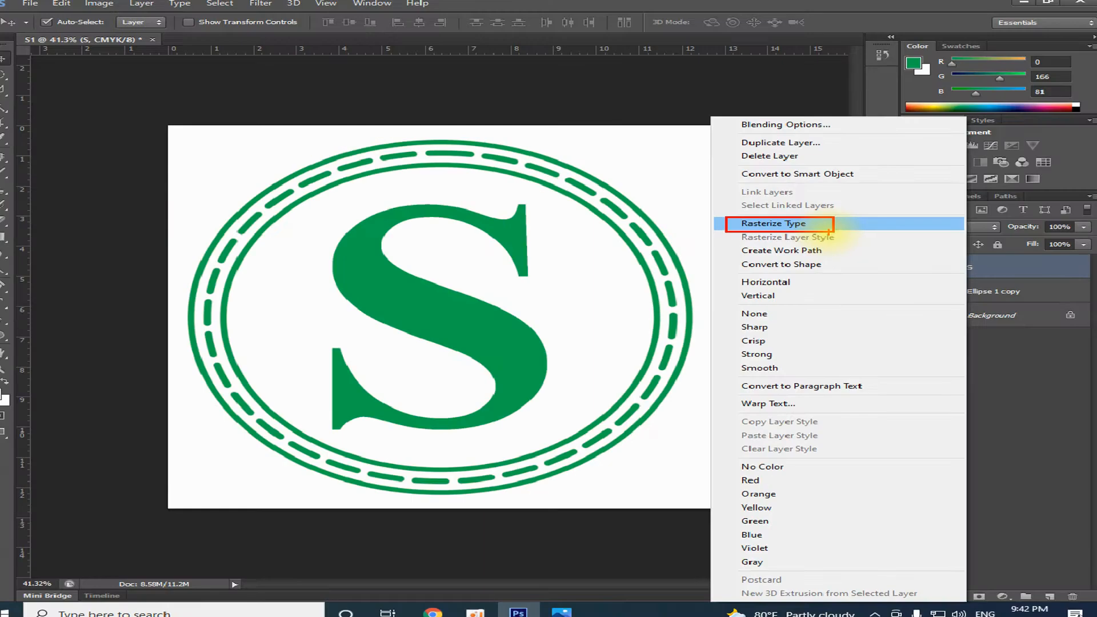
pyautogui.click(866, 231)
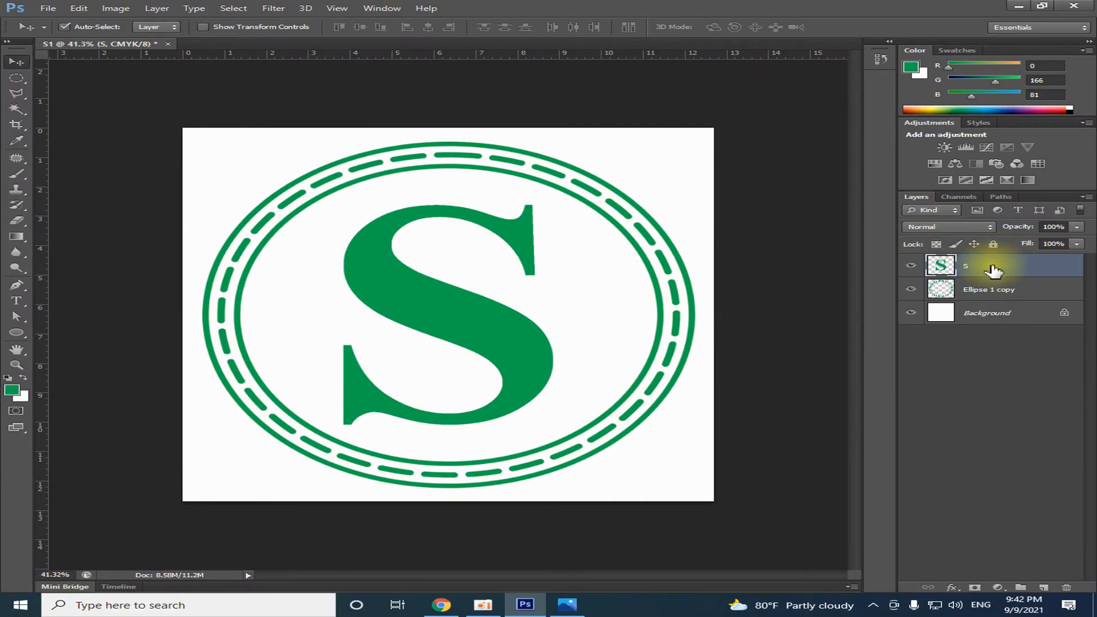
pyautogui.click(911, 267)
pyautogui.click(911, 267)
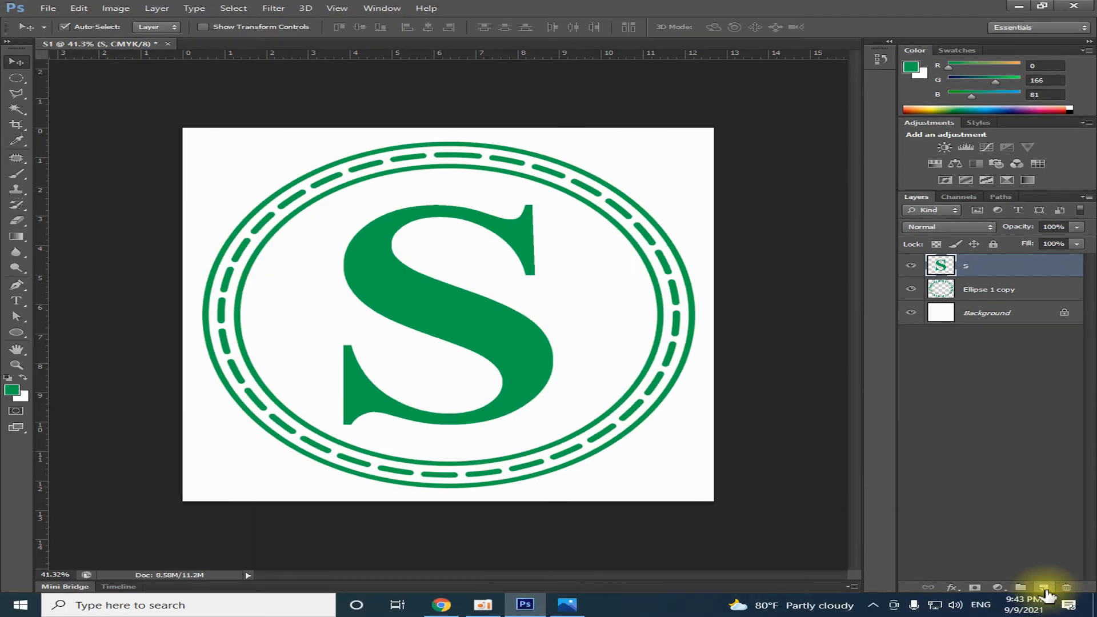
# Create a new empty layer above the S layer and activate the Brush Tool.
pyautogui.click(952, 531)
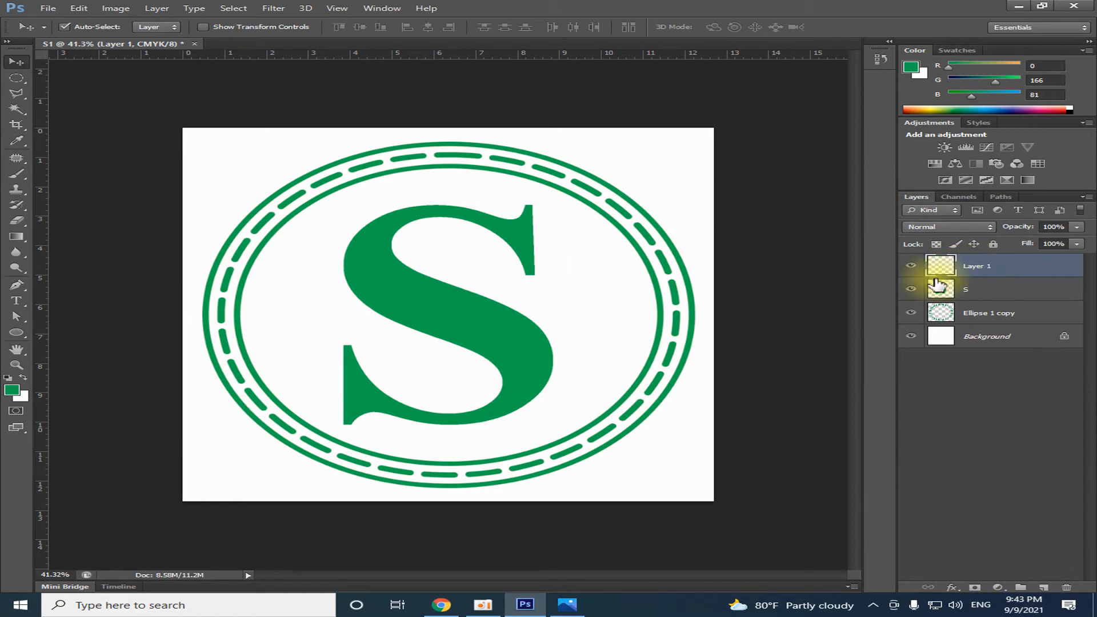
pyautogui.click(19, 176)
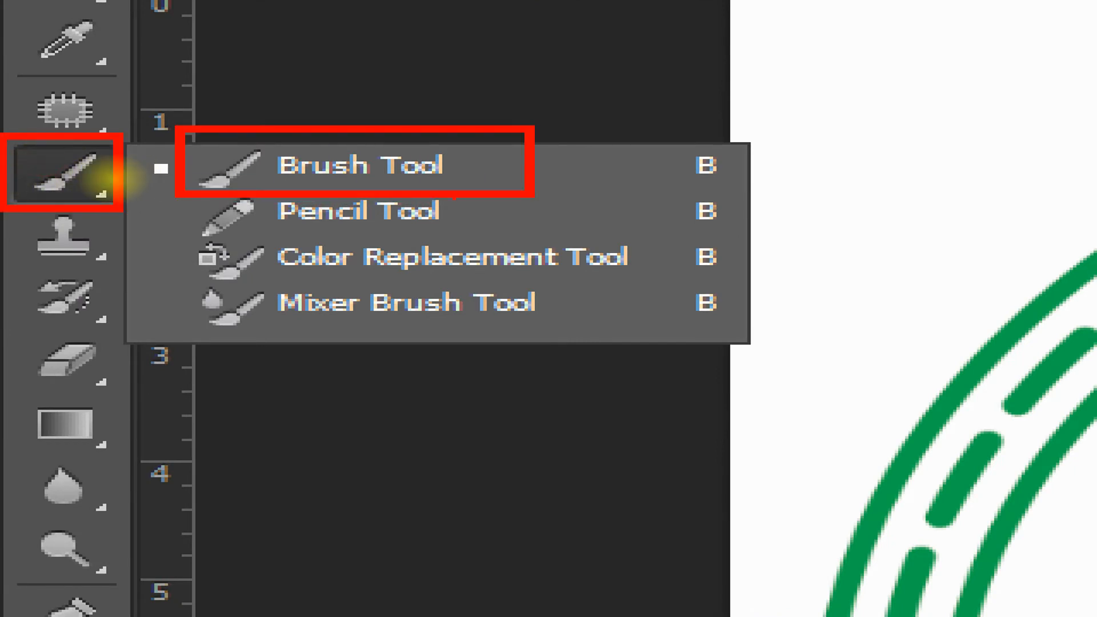
pyautogui.click(71, 181)
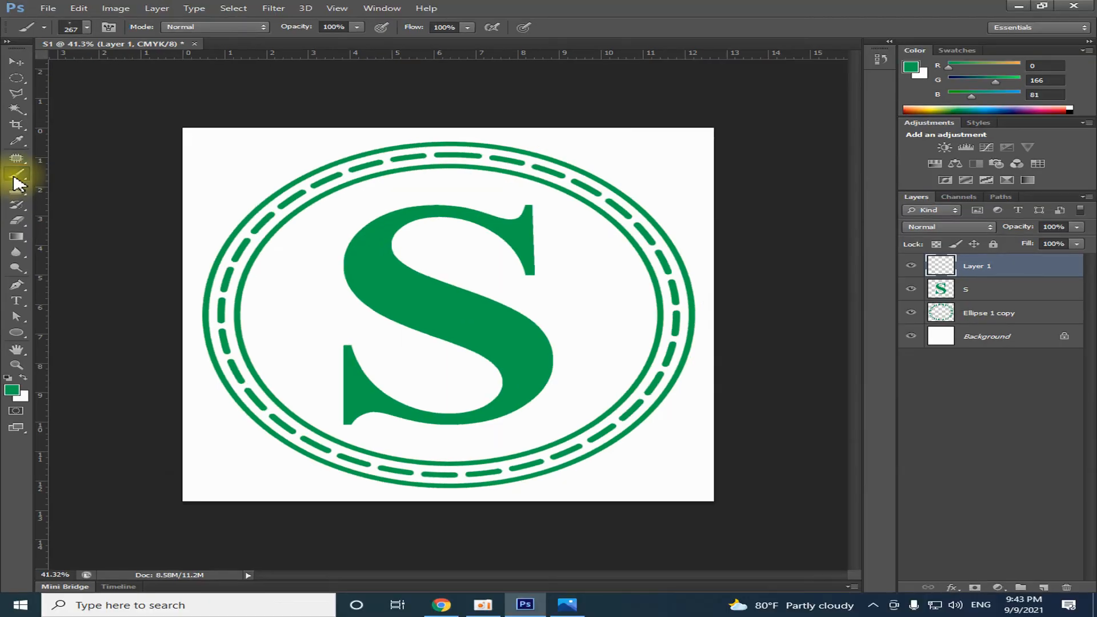
pyautogui.rightClick(15, 183)
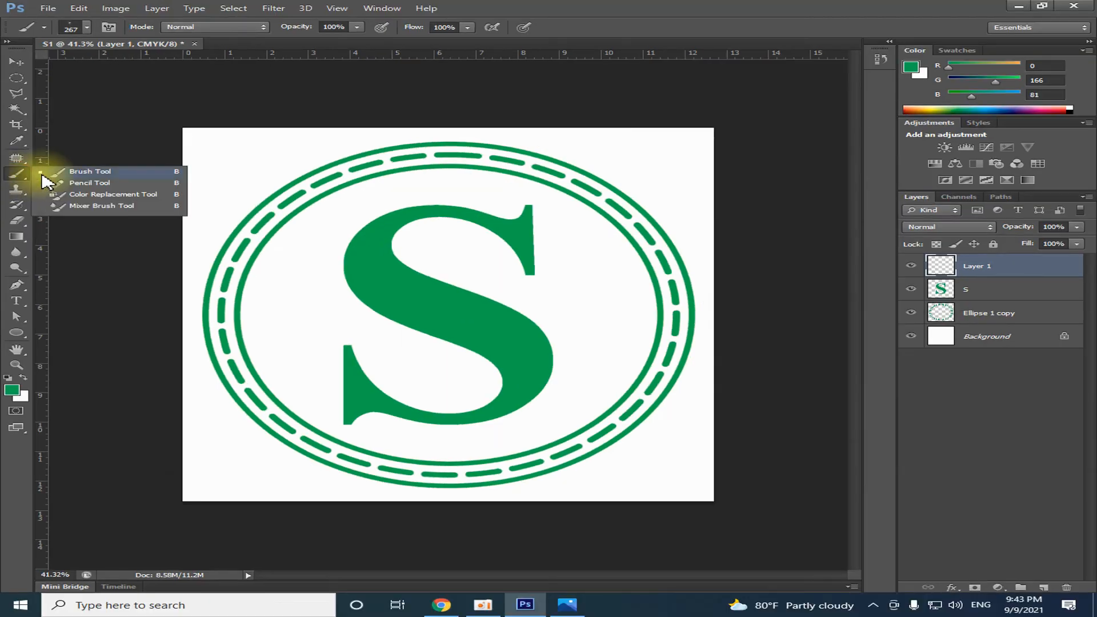
pyautogui.click(80, 169)
# Append the Assorted Brushes set to the current brush presets.
pyautogui.click(86, 27)
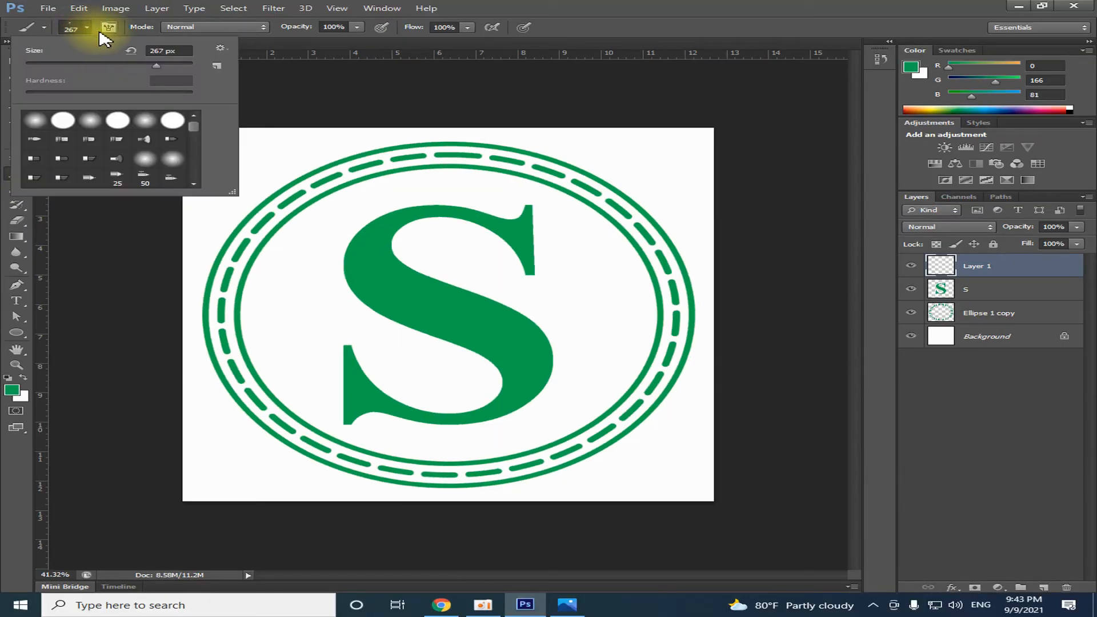
pyautogui.click(220, 48)
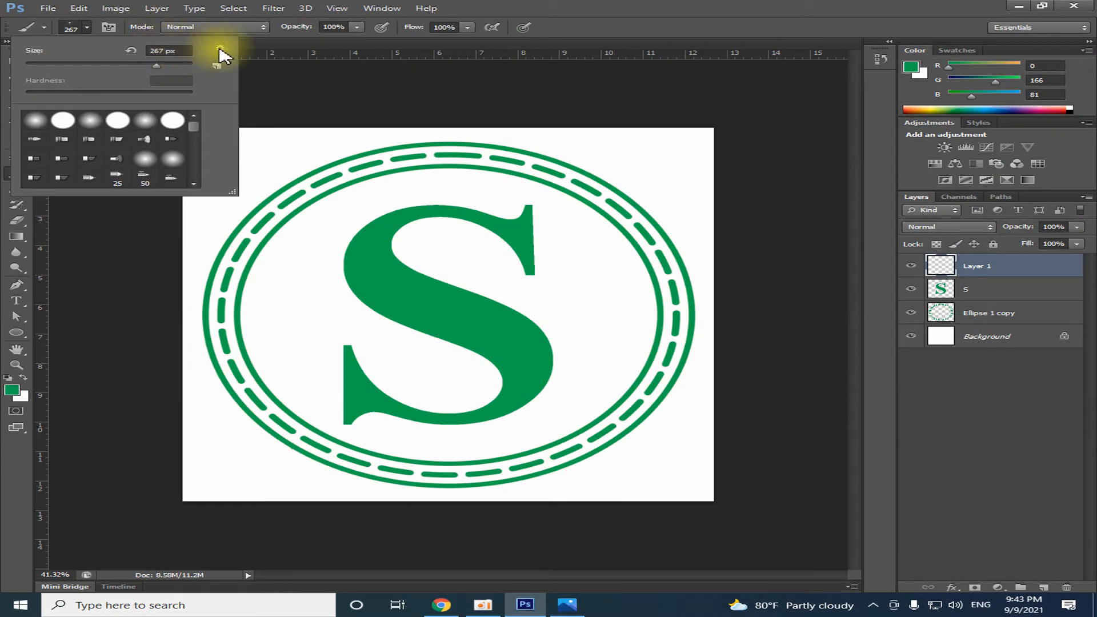
pyautogui.click(220, 51)
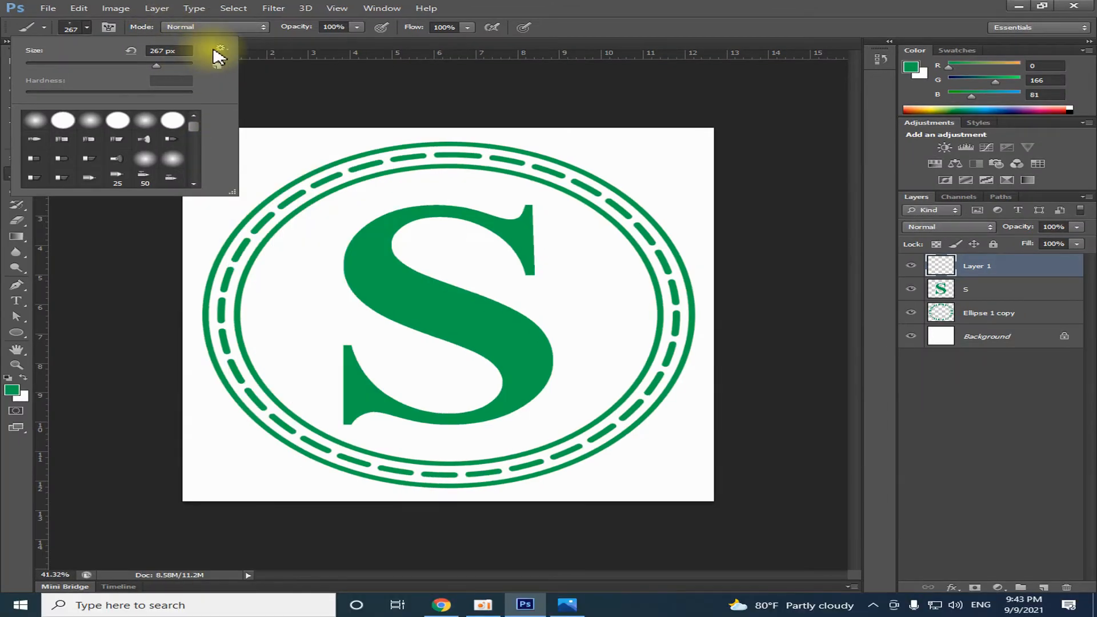
pyautogui.click(219, 73)
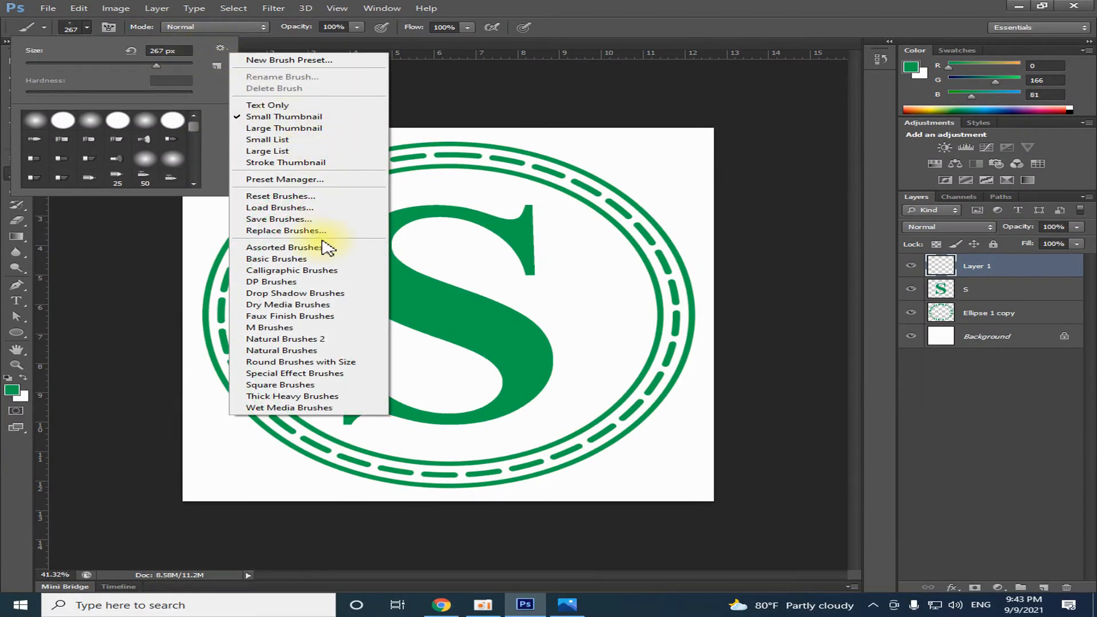
pyautogui.click(297, 247)
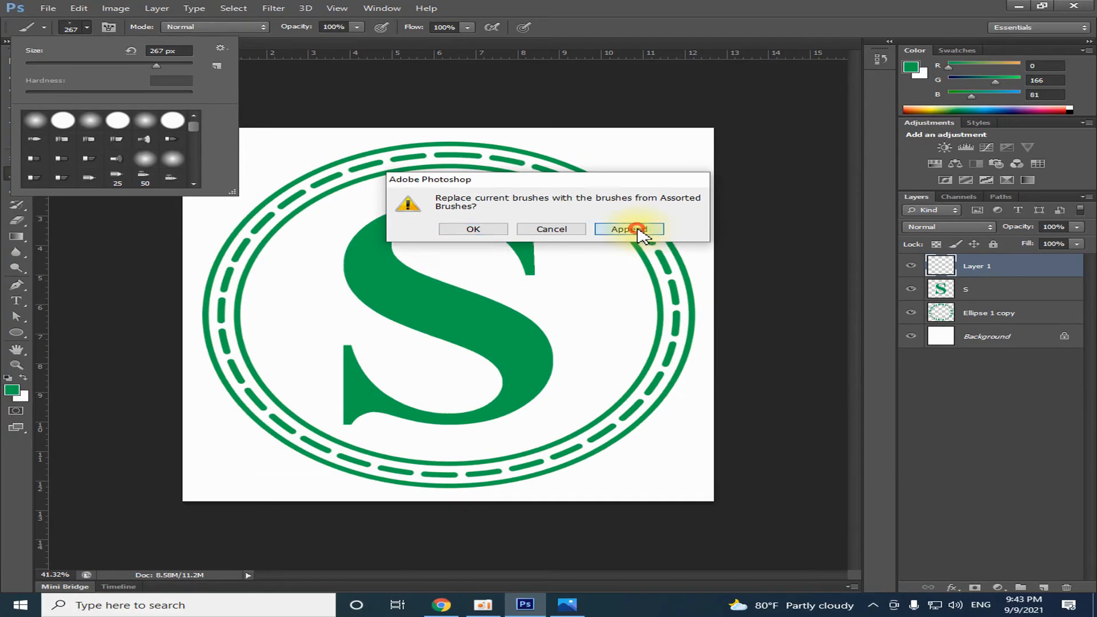
pyautogui.click(646, 231)
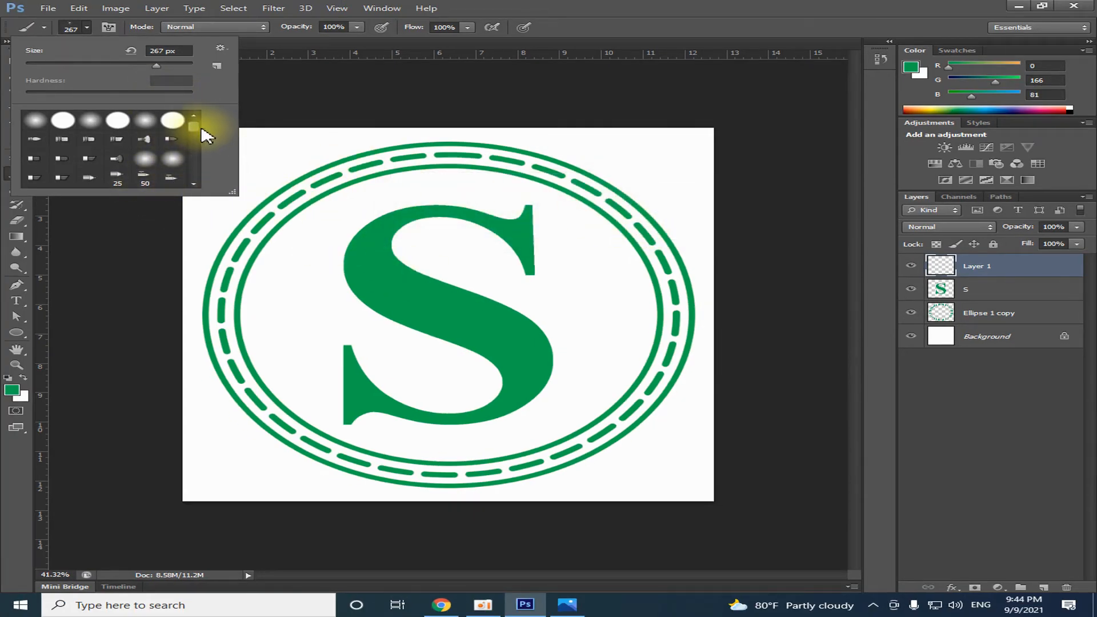
# Select the 50 px starburst brush from the appended presets and set its size to 131 px.
pyautogui.moveTo(194, 127); pyautogui.dragTo(199, 152)
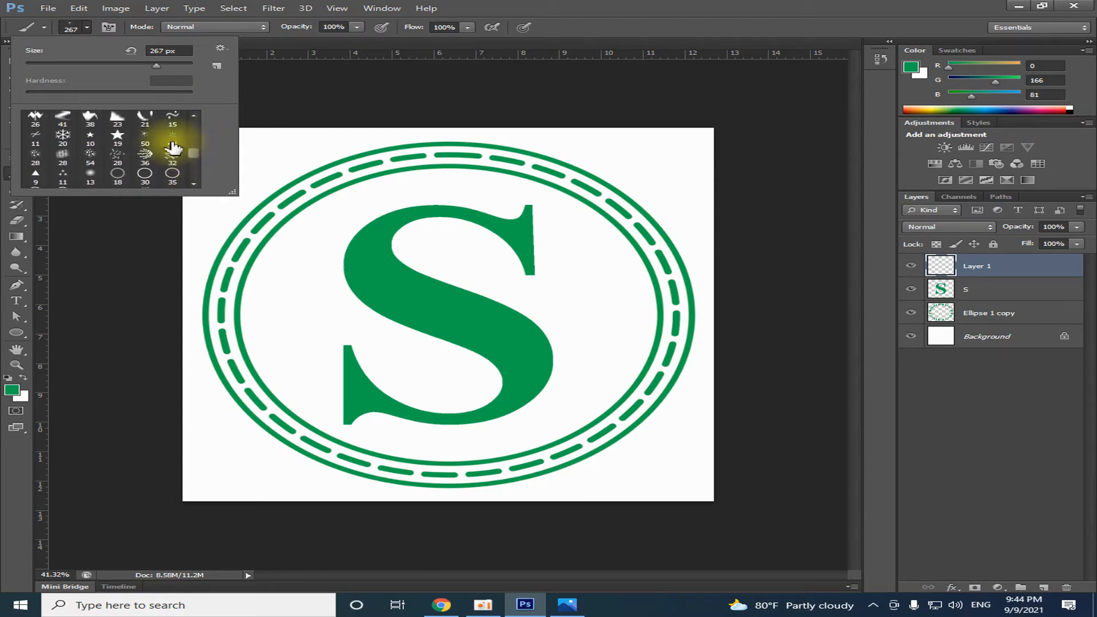
pyautogui.click(145, 138)
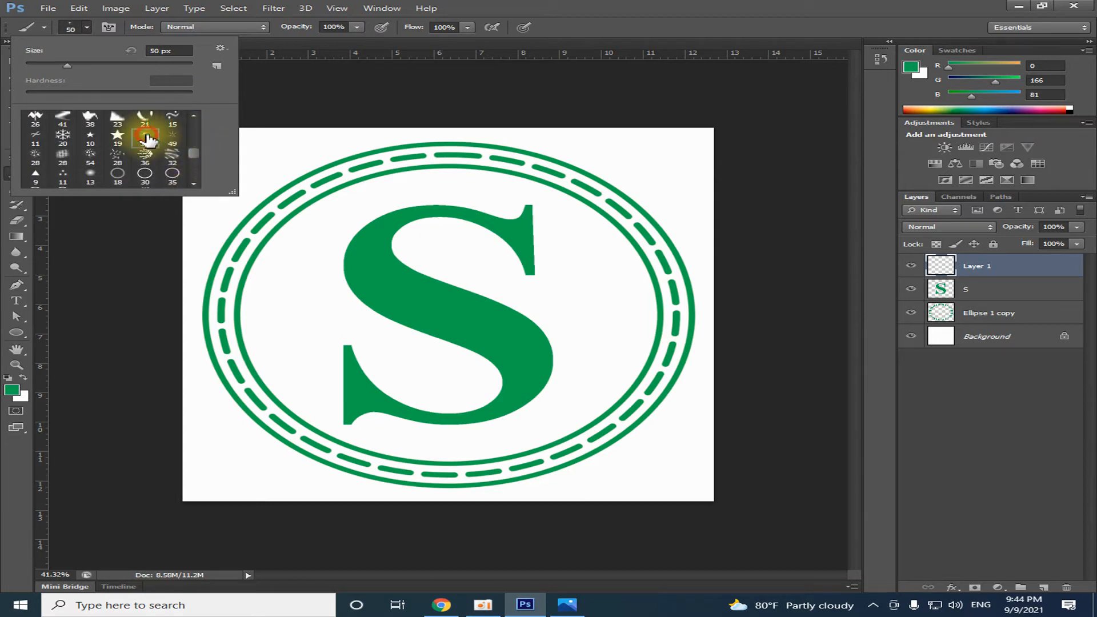
pyautogui.rightClick(564, 212)
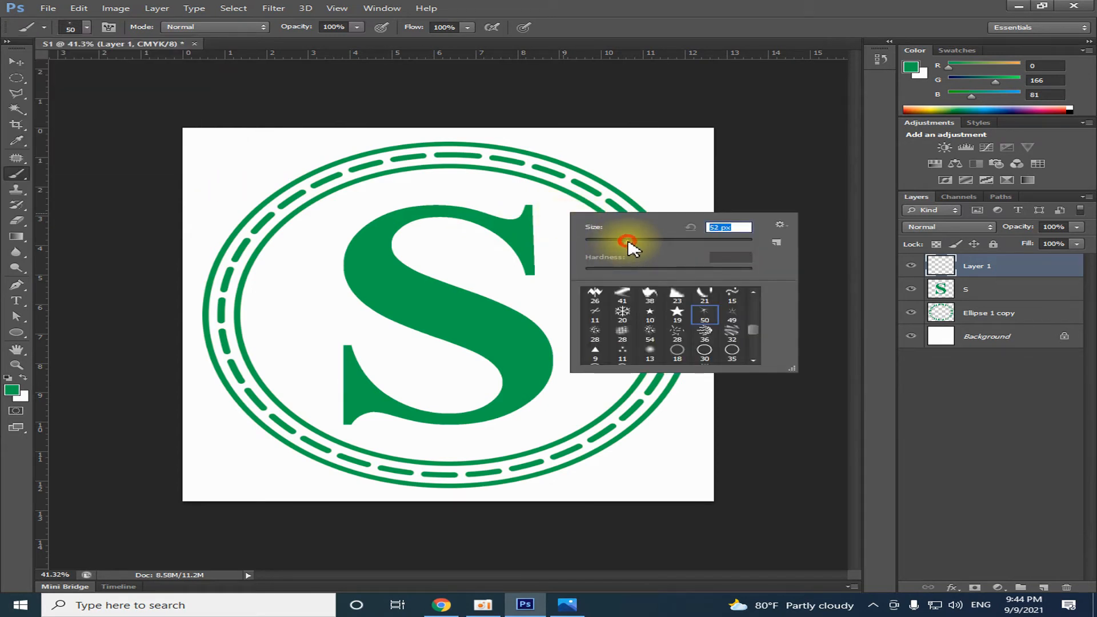
pyautogui.moveTo(628, 241); pyautogui.dragTo(642, 243)
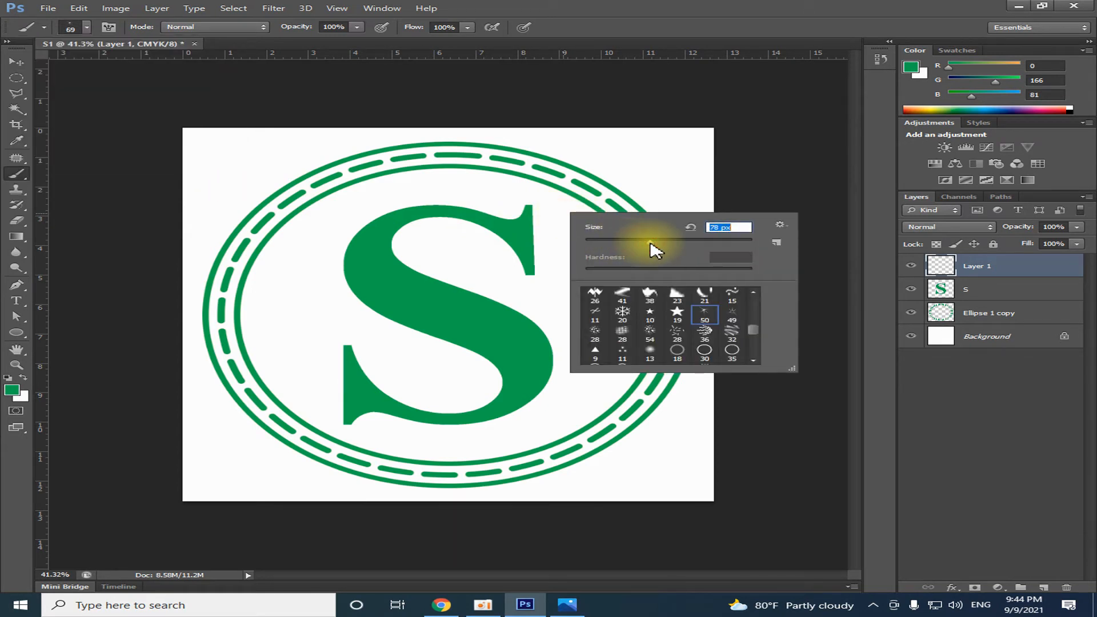
pyautogui.moveTo(650, 245); pyautogui.dragTo(688, 268)
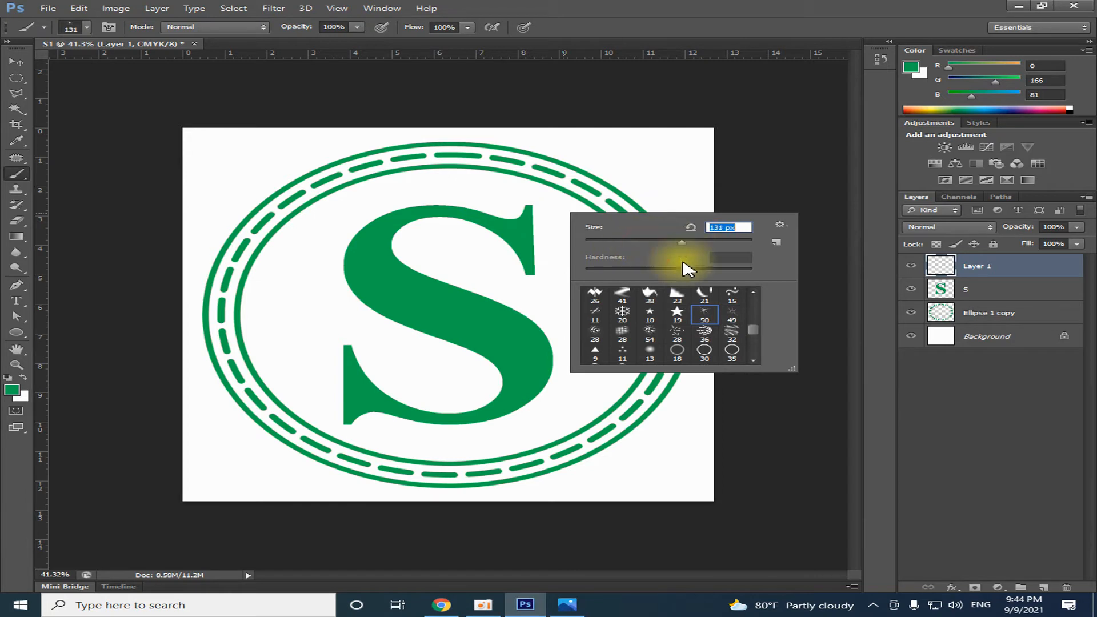
pyautogui.scroll(-2, 753, 338)
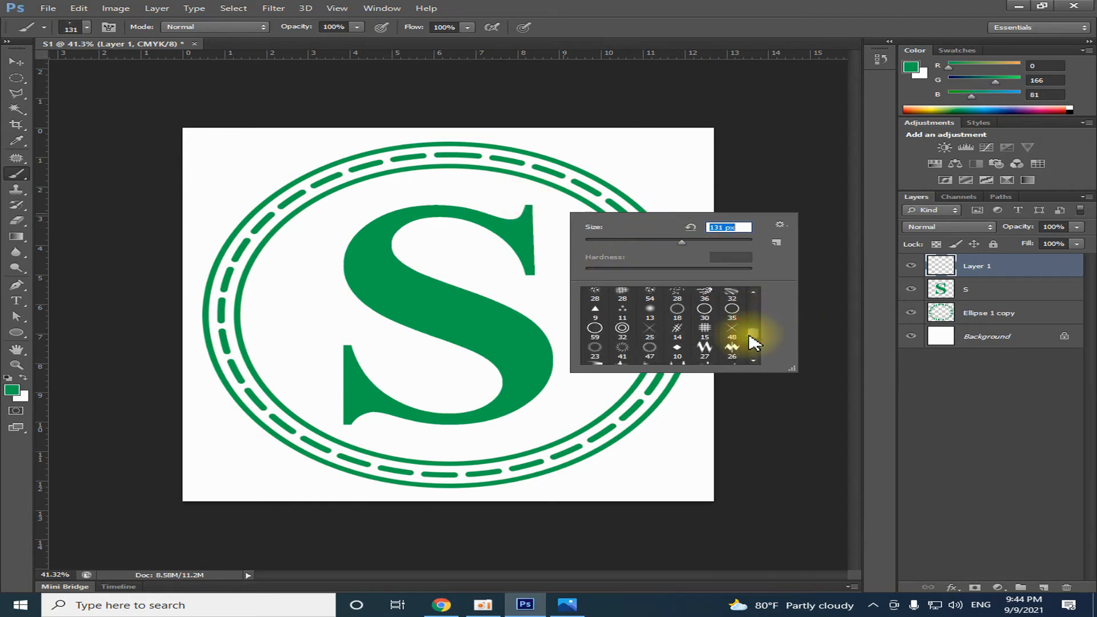
pyautogui.scroll(-1, 753, 342)
pyautogui.scroll(-2, 753, 343)
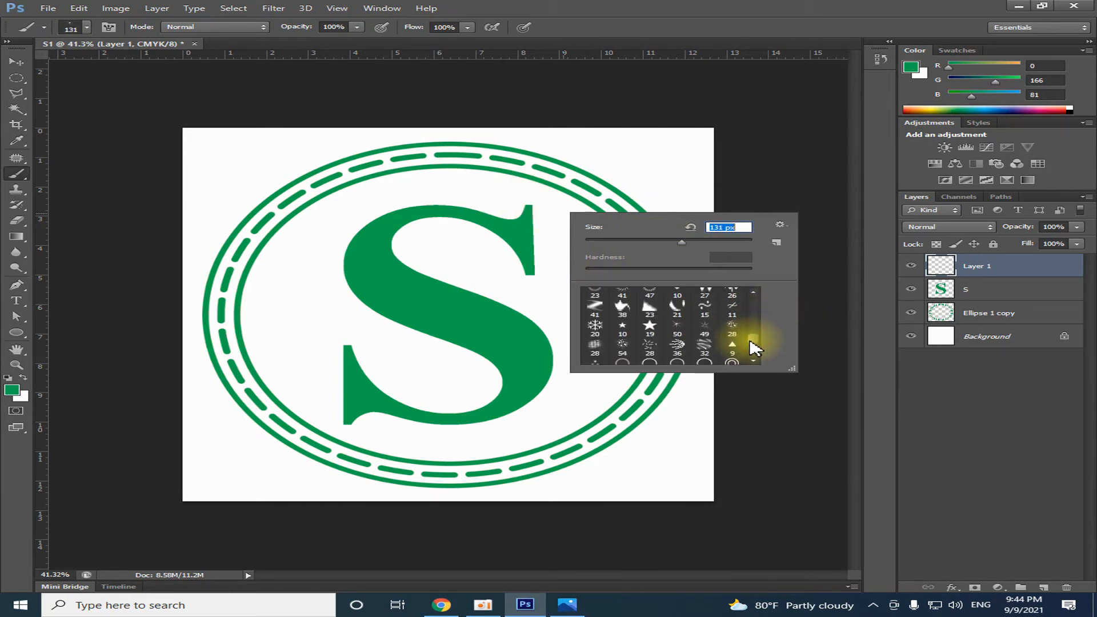
pyautogui.click(595, 307)
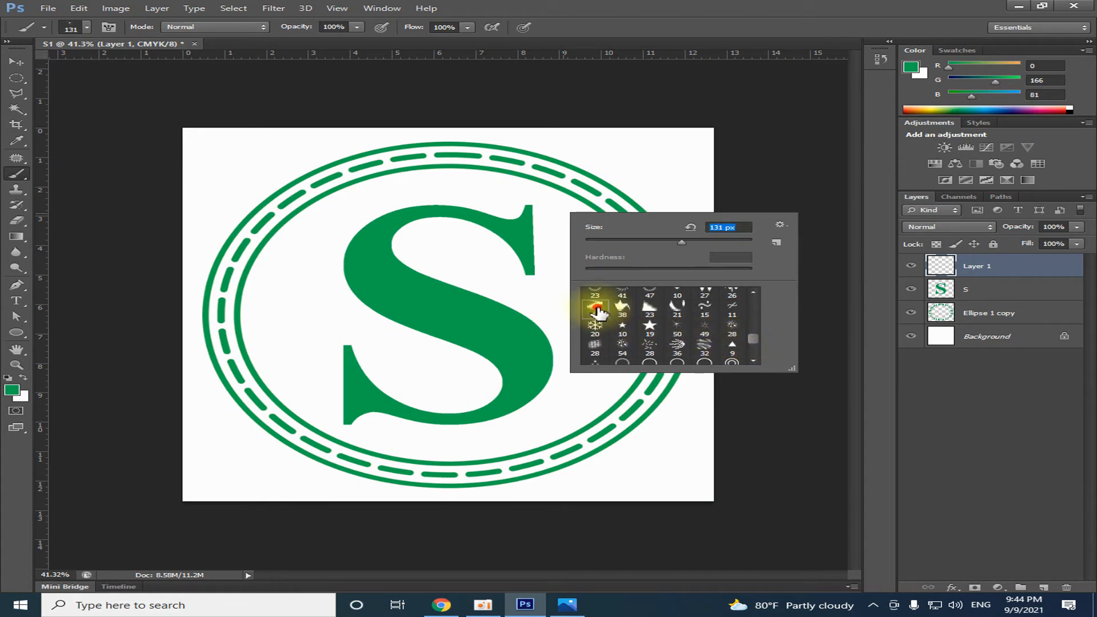
pyautogui.click(761, 338)
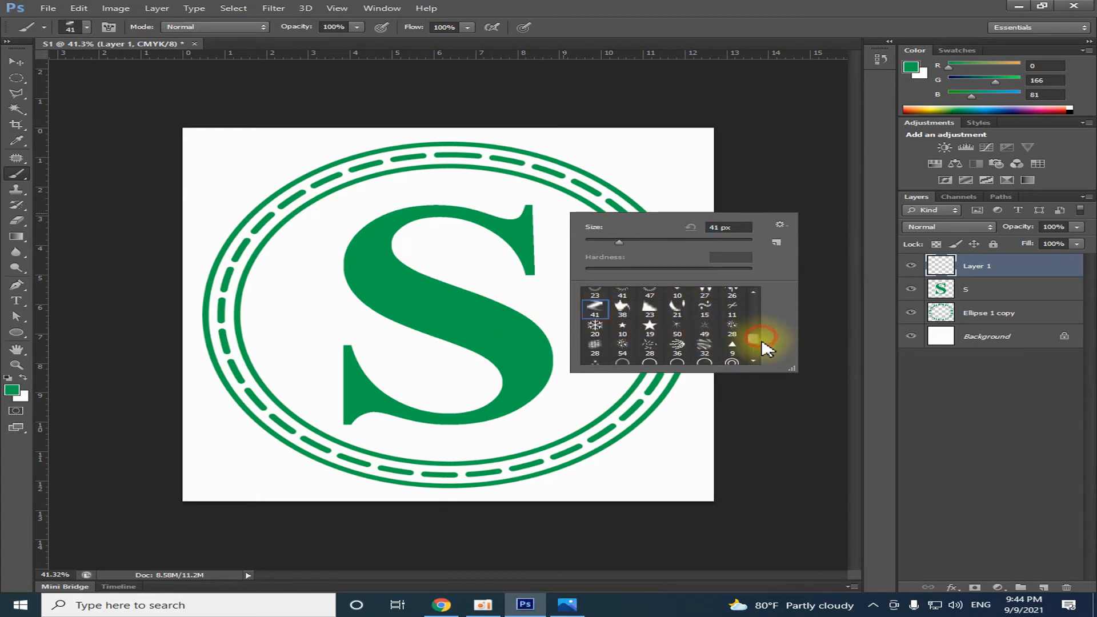
pyautogui.moveTo(762, 345); pyautogui.dragTo(761, 354)
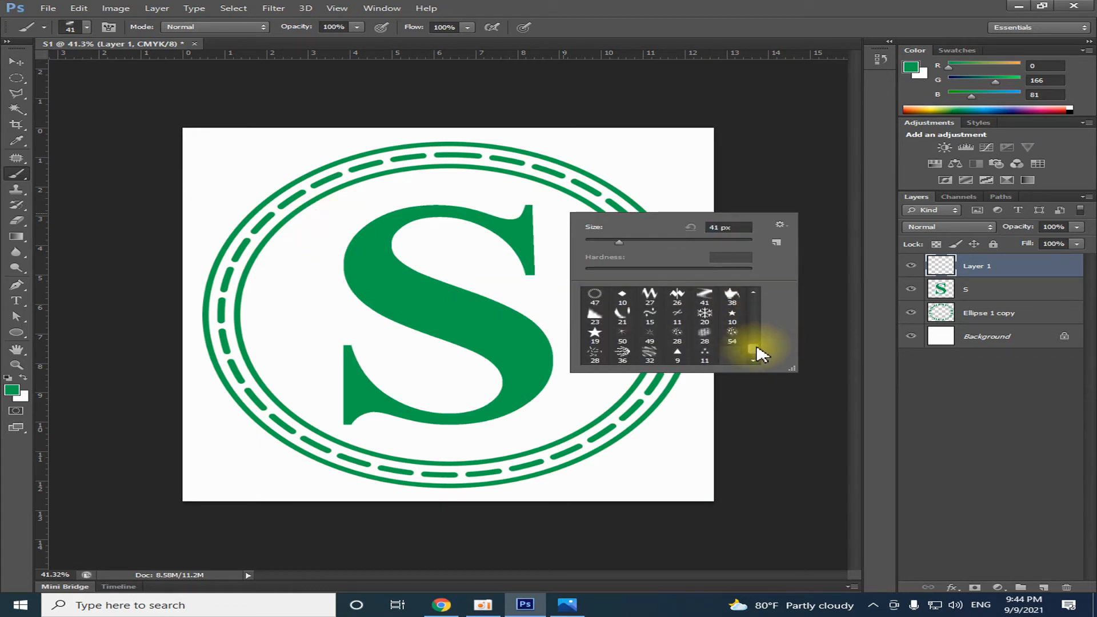
# Select the 50 px starburst brush preset, set its size to 108 px and sample the S's green as the painting color.
pyautogui.click(626, 338)
pyautogui.moveTo(627, 243); pyautogui.dragTo(673, 243)
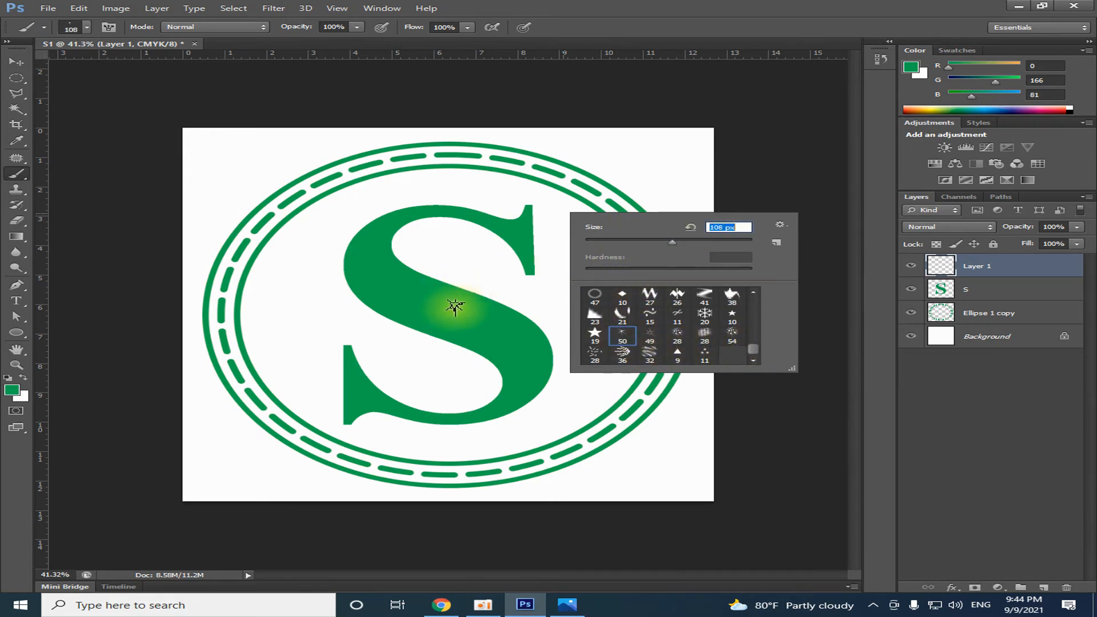
pyautogui.keyDown('alt'); pyautogui.click(464, 303); pyautogui.keyUp('alt')
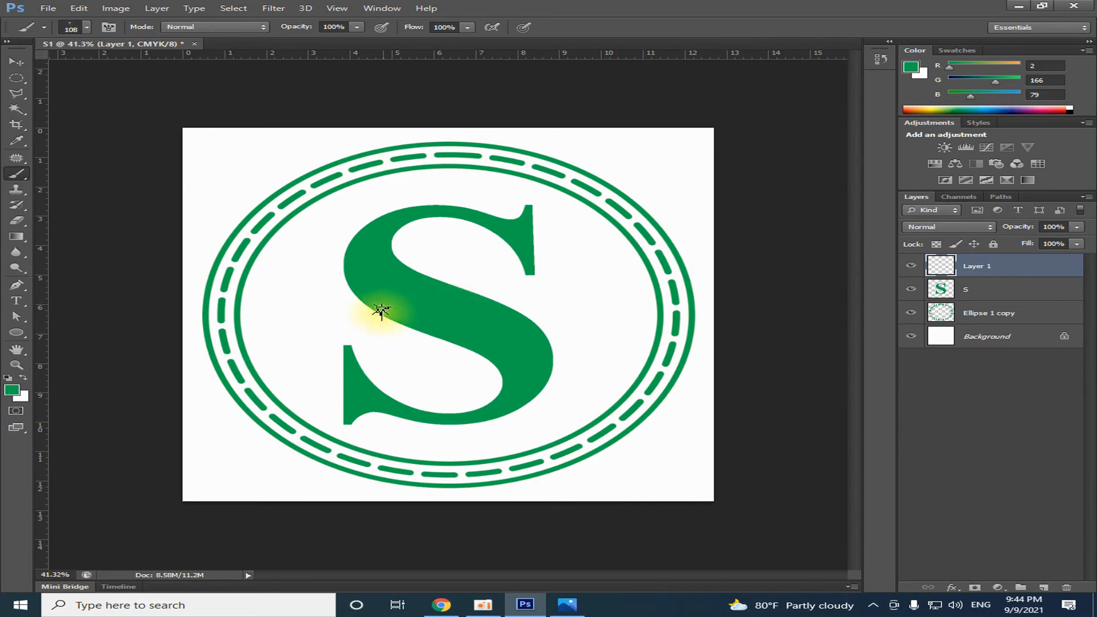
# Enlarge the starburst brush to 267 px and stamp one sparkle just above the S's lower-left serif.
pyautogui.rightClick(608, 294)
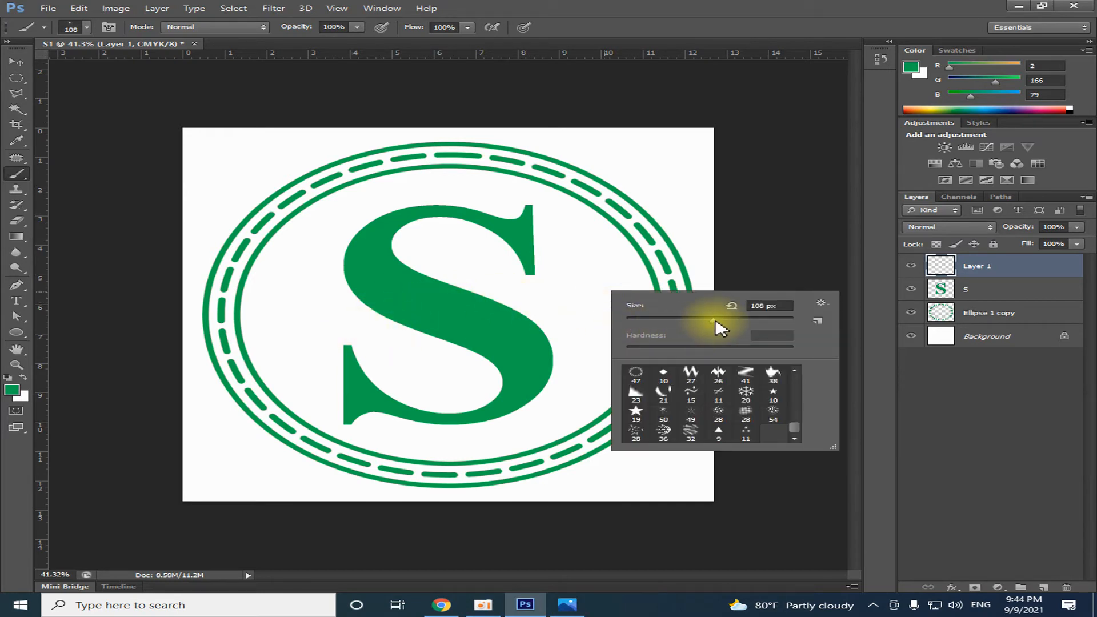
pyautogui.moveTo(718, 318); pyautogui.dragTo(758, 321)
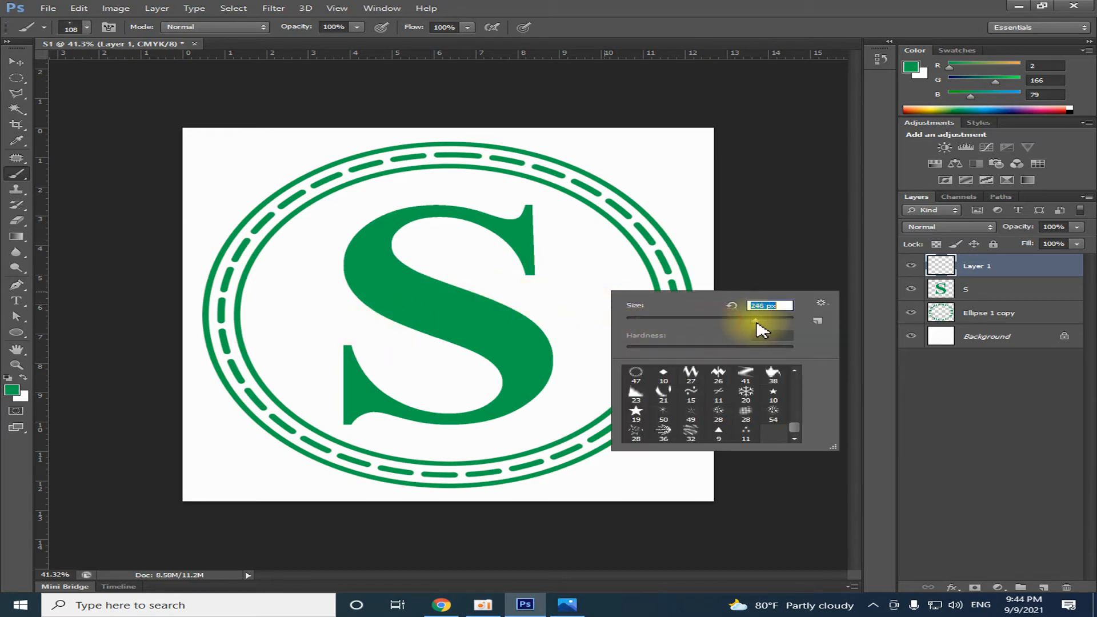
pyautogui.click(345, 325)
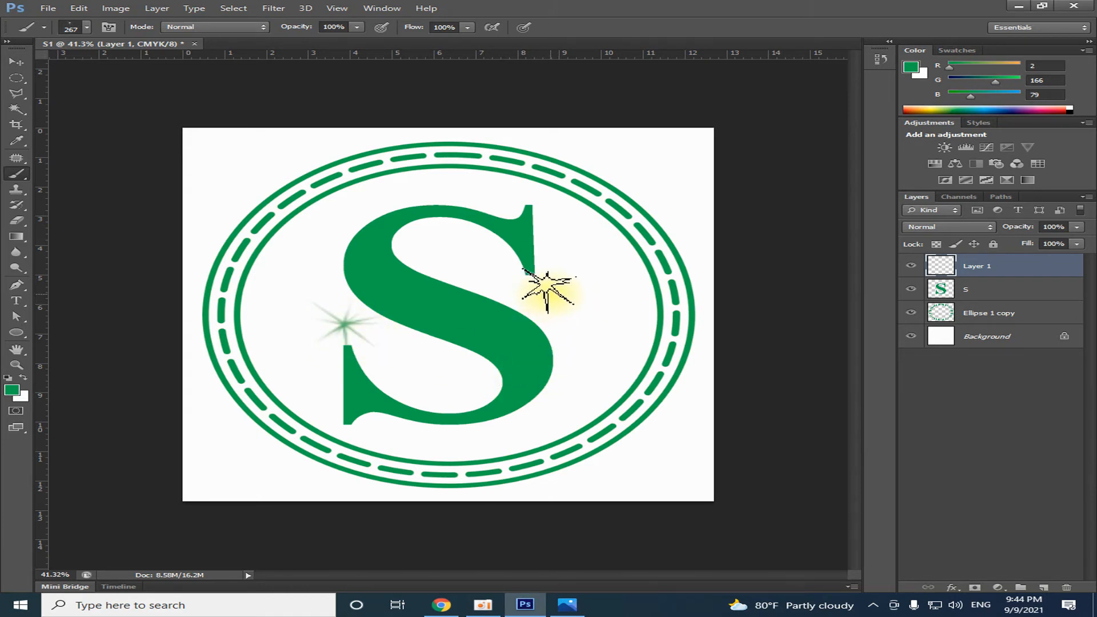
# Try 267 px sparkles beside the S's upper-right serif and lower-right curve, undo them and reduce the brush size to 100 px.
pyautogui.click(548, 289)
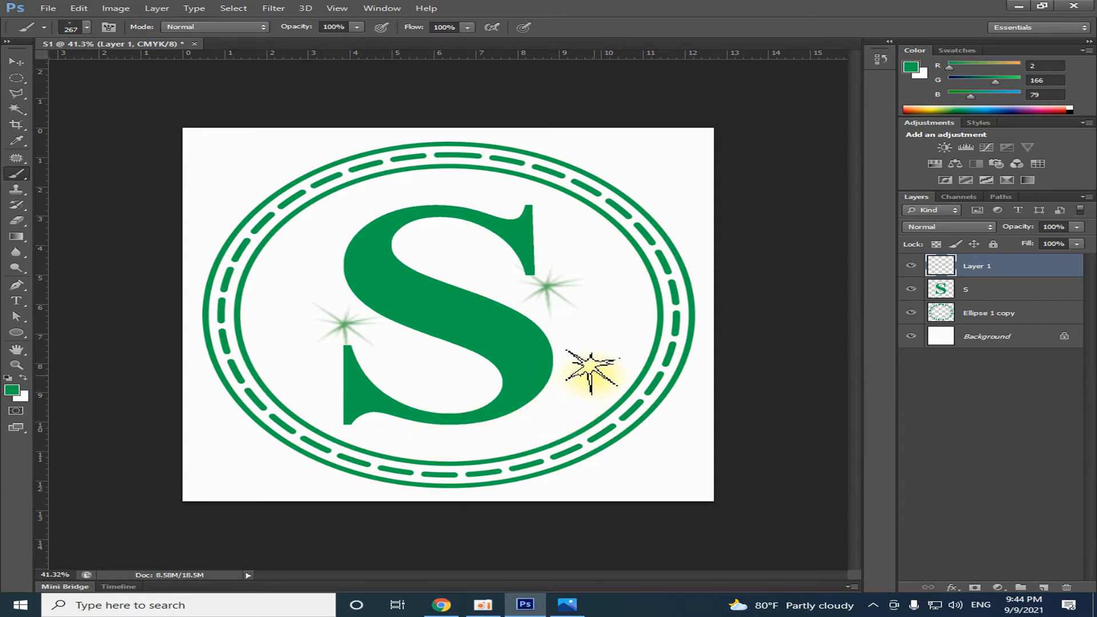
pyautogui.click(579, 394)
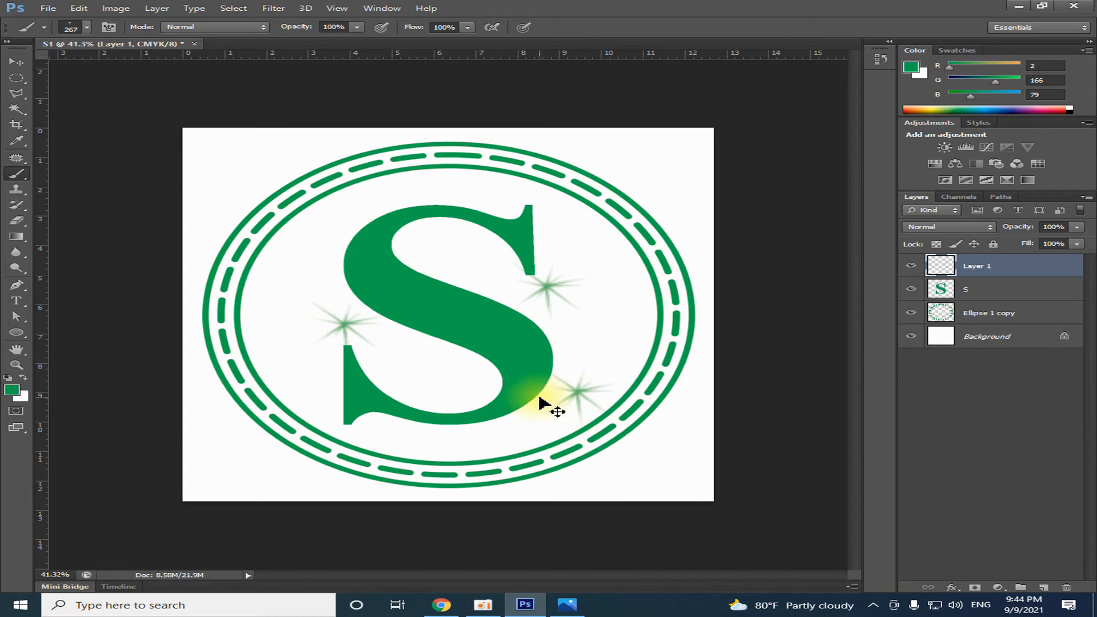
pyautogui.rightClick(572, 345)
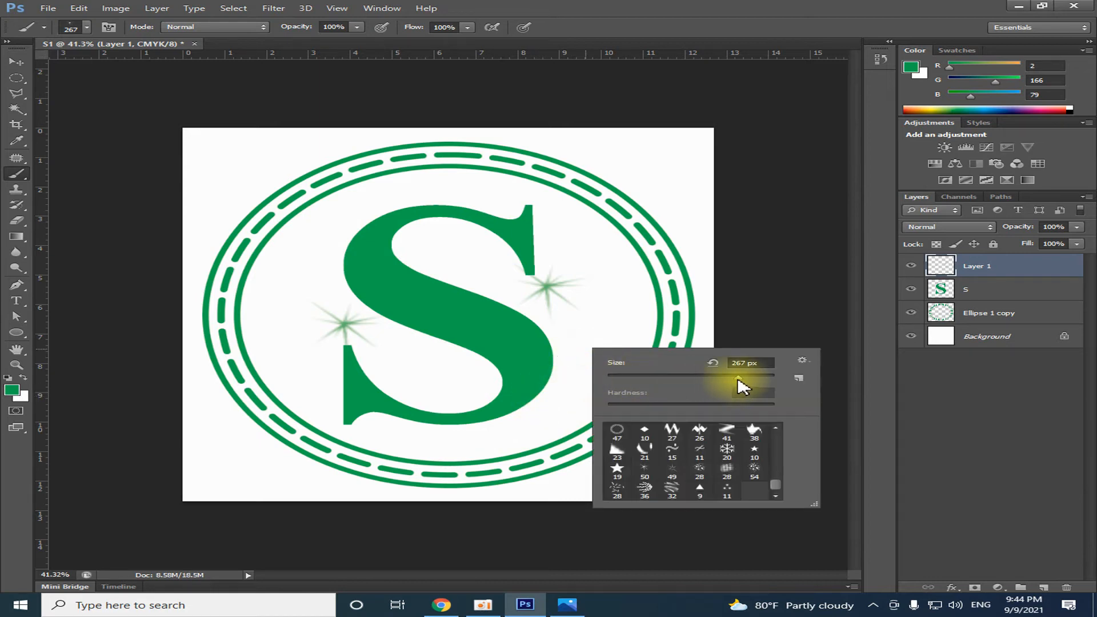
pyautogui.moveTo(738, 378); pyautogui.dragTo(697, 381)
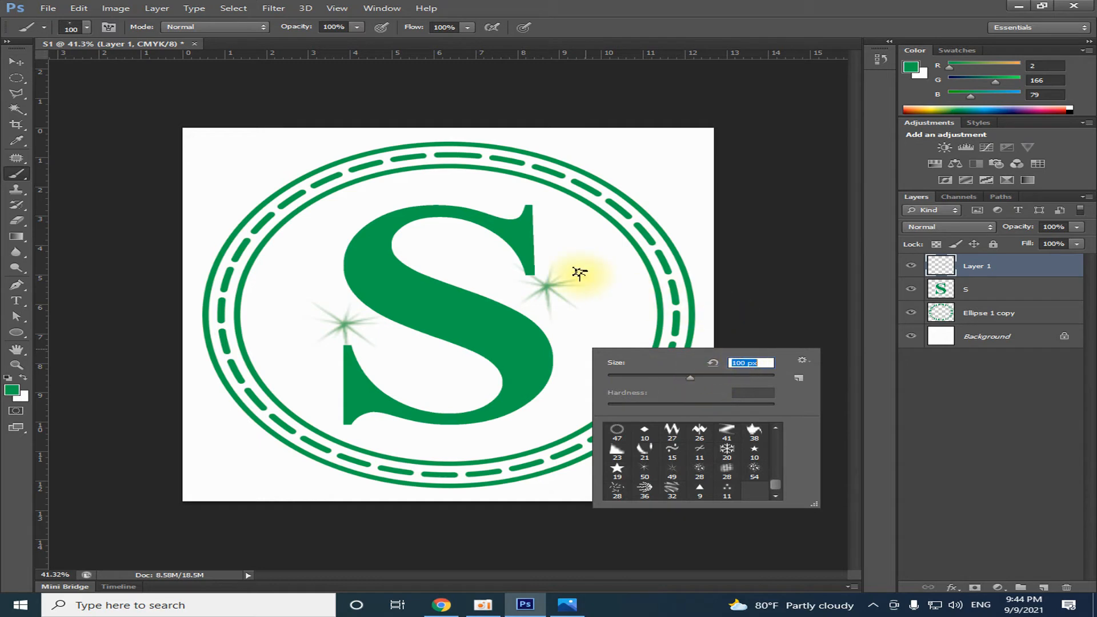
pyautogui.click(409, 183)
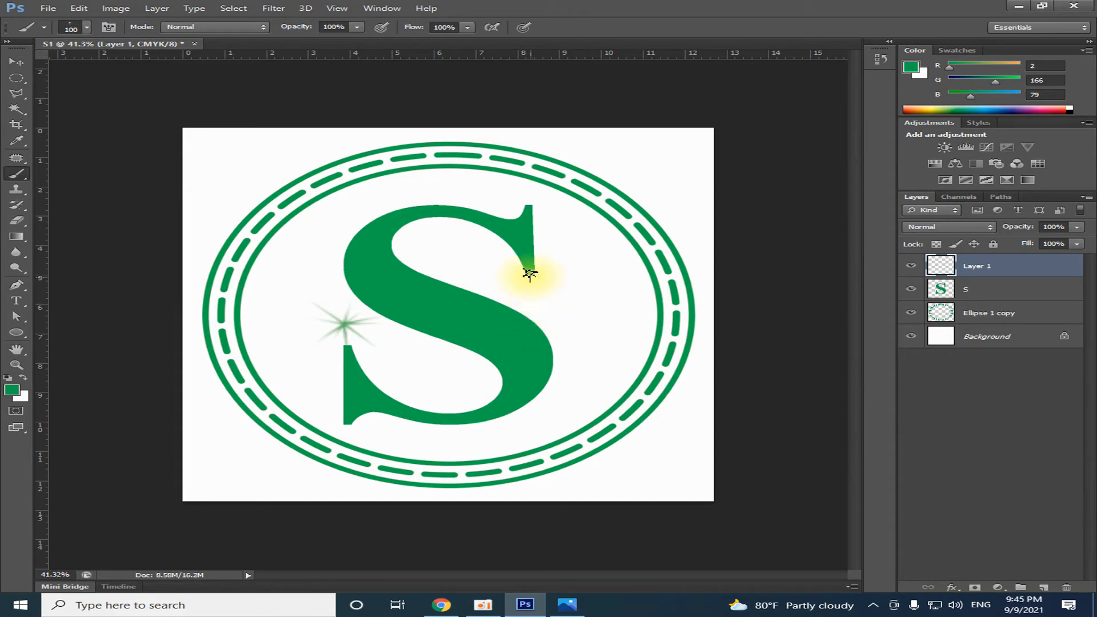
# Set the brush size to 139 px and stamp sparkles below and above the S's upper-right serif and below its lower-left serif.
pyautogui.rightClick(530, 274)
pyautogui.moveTo(650, 314)
pyautogui.mouseDown()
pyautogui.moveTo(671, 314)
pyautogui.moveTo(662, 314)
pyautogui.mouseUp()
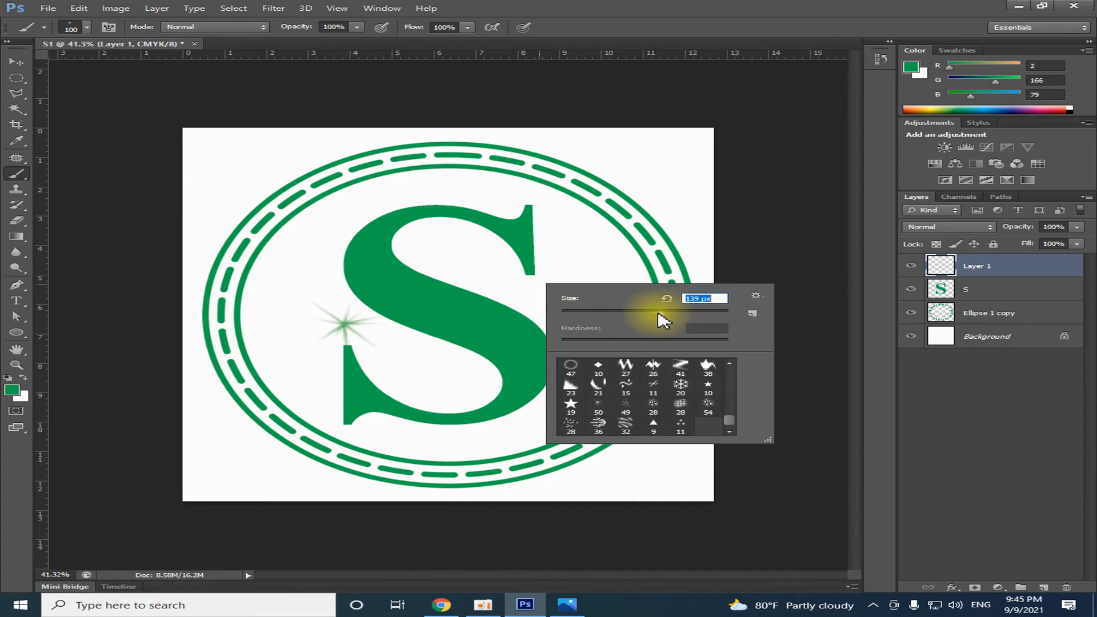
pyautogui.click(535, 288)
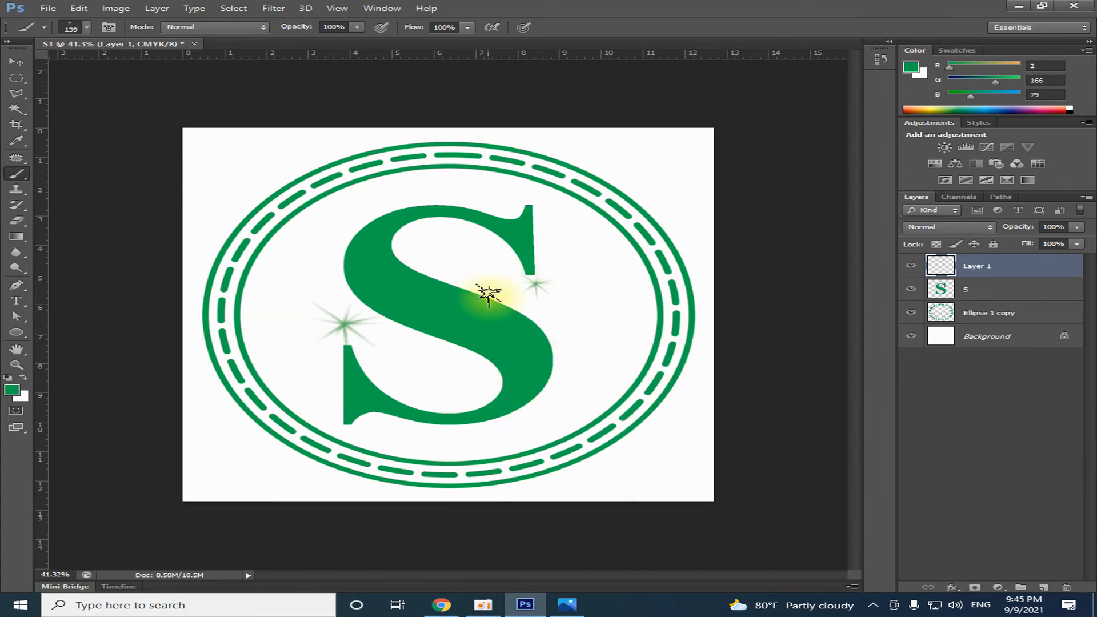
pyautogui.click(530, 194)
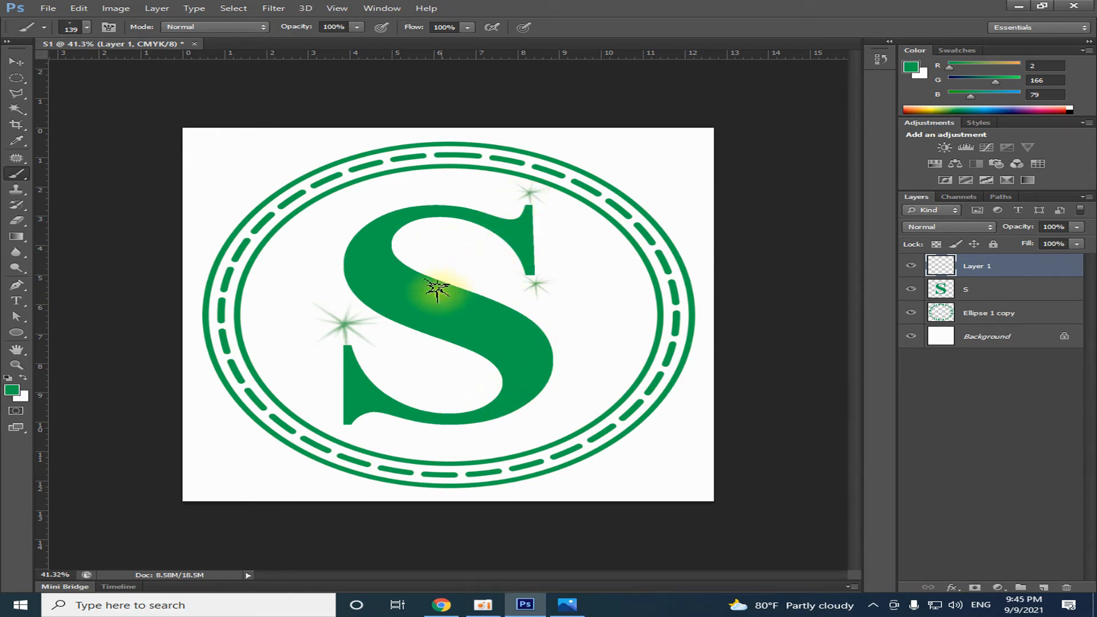
pyautogui.click(362, 432)
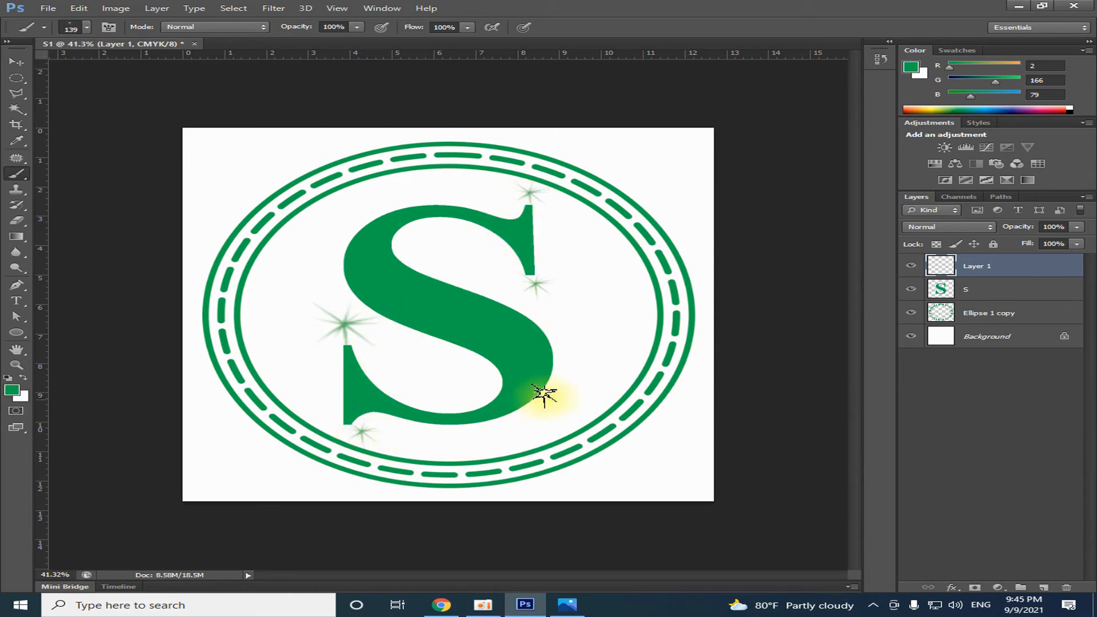
# Set the brush size to 193 px and try extra sparkles outside the S's lower-right curve and in the upper-left of the ring.
pyautogui.rightClick(584, 338)
pyautogui.moveTo(627, 372); pyautogui.dragTo(731, 367)
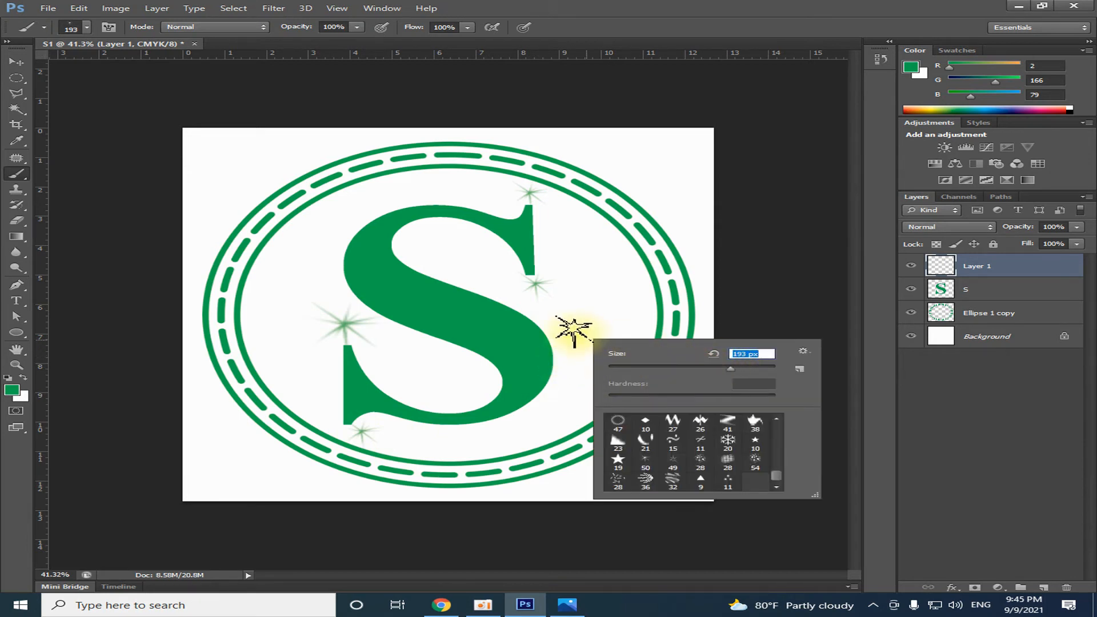
pyautogui.click(578, 377)
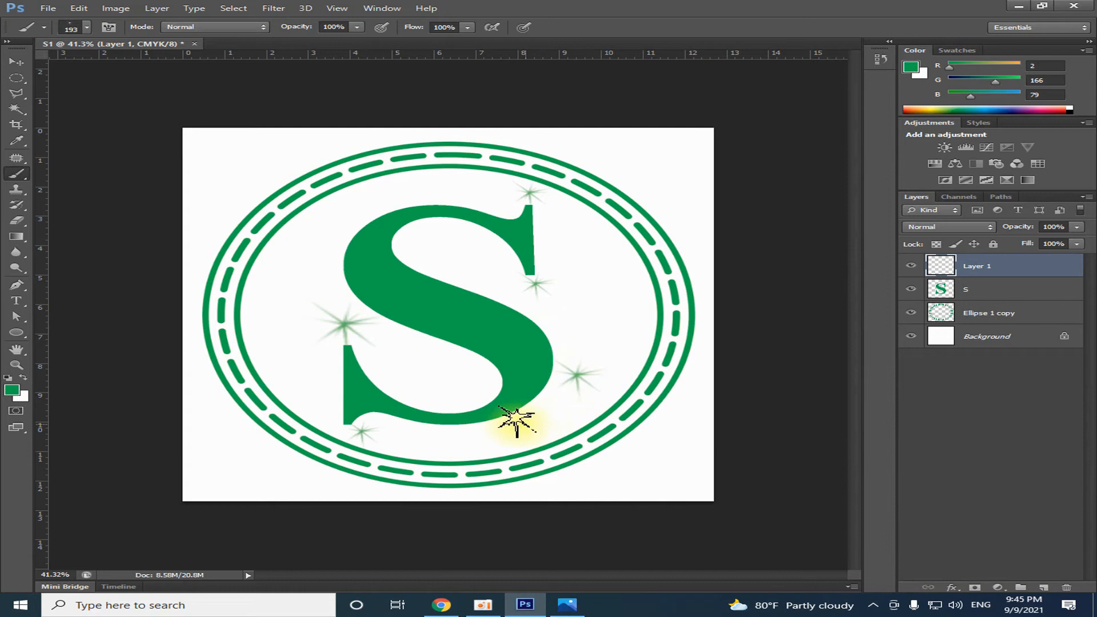
pyautogui.click(305, 231)
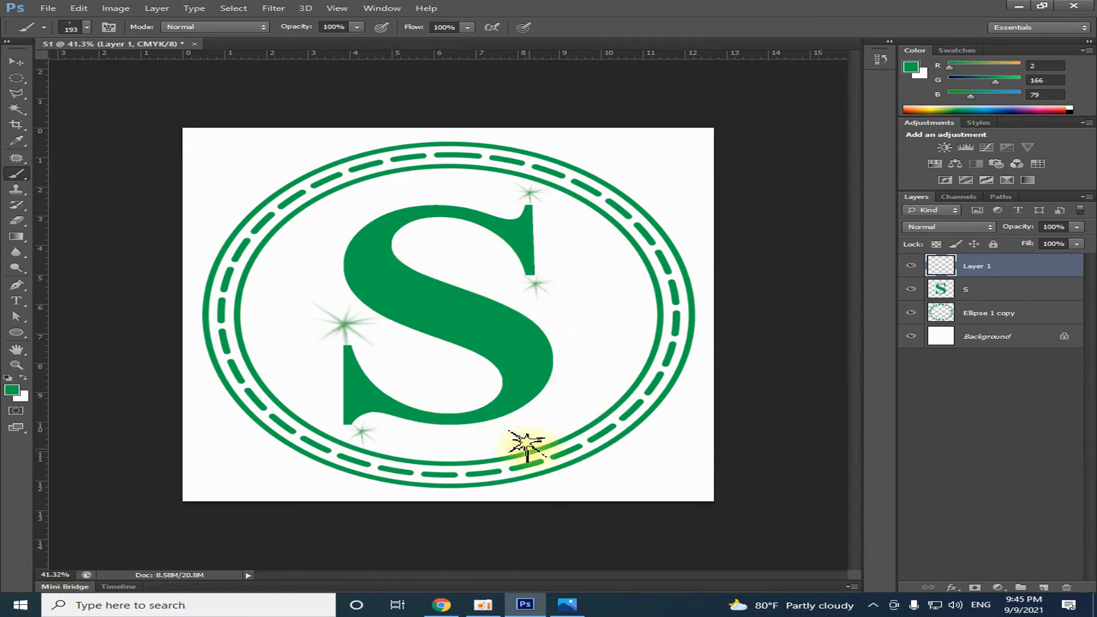
# Activate the Move Tool, view the logo at 55% and switch to Photos to compare it with the reference S Logo.jpg.
pyautogui.click(16, 61)
pyautogui.scroll(2, 535, 429)
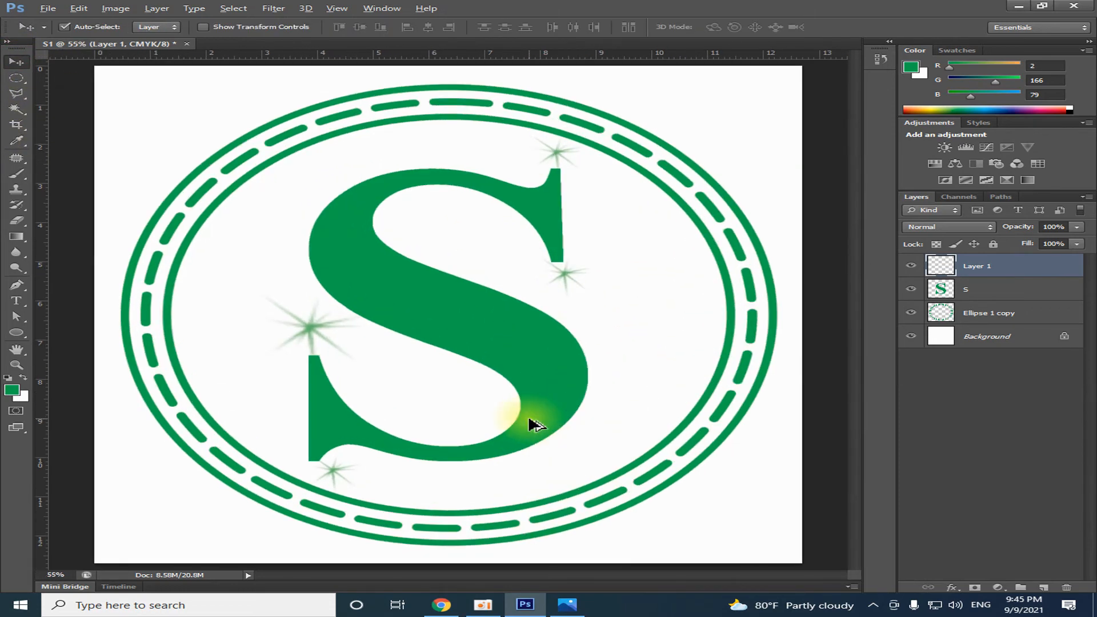
pyautogui.click(570, 604)
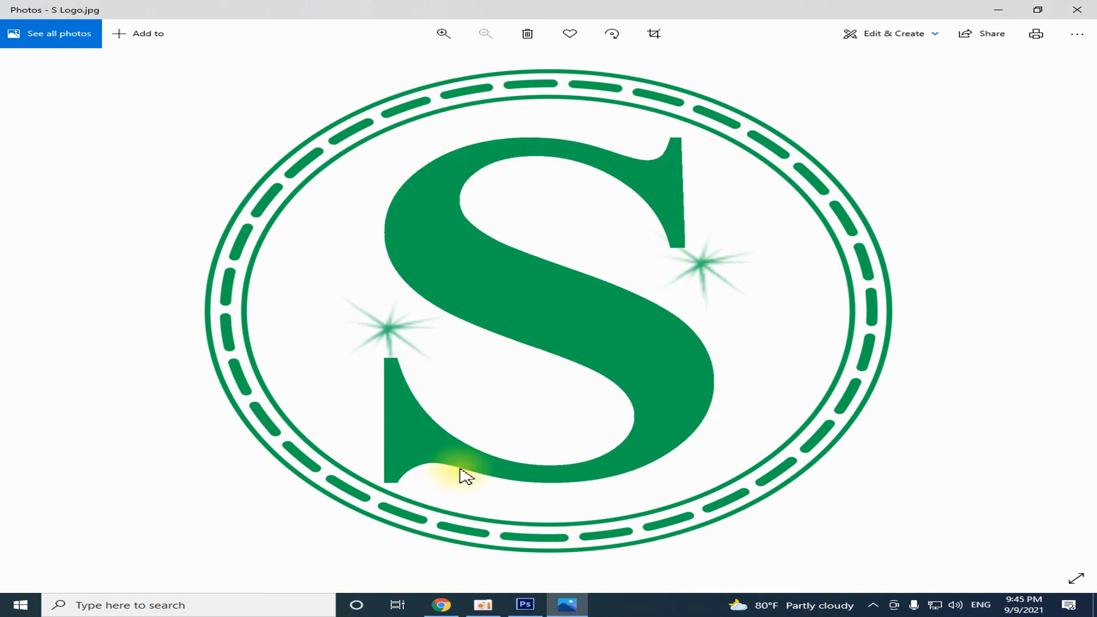
# Close the reference image and start saving a copy of the logo in JPEG format.
pyautogui.click(1085, 16)
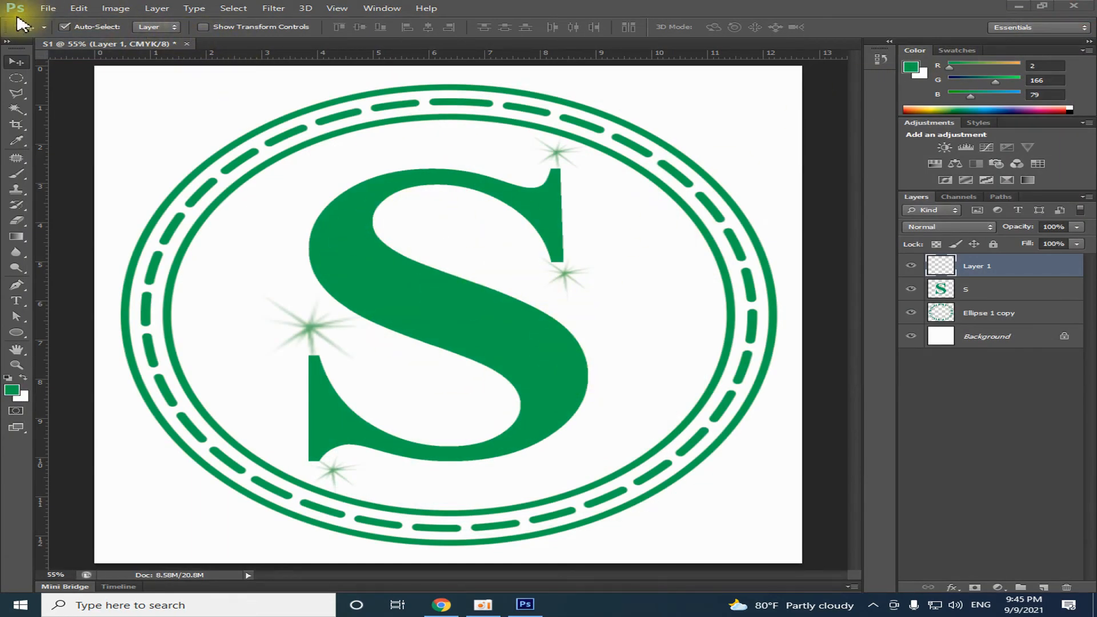
pyautogui.click(48, 8)
pyautogui.click(57, 152)
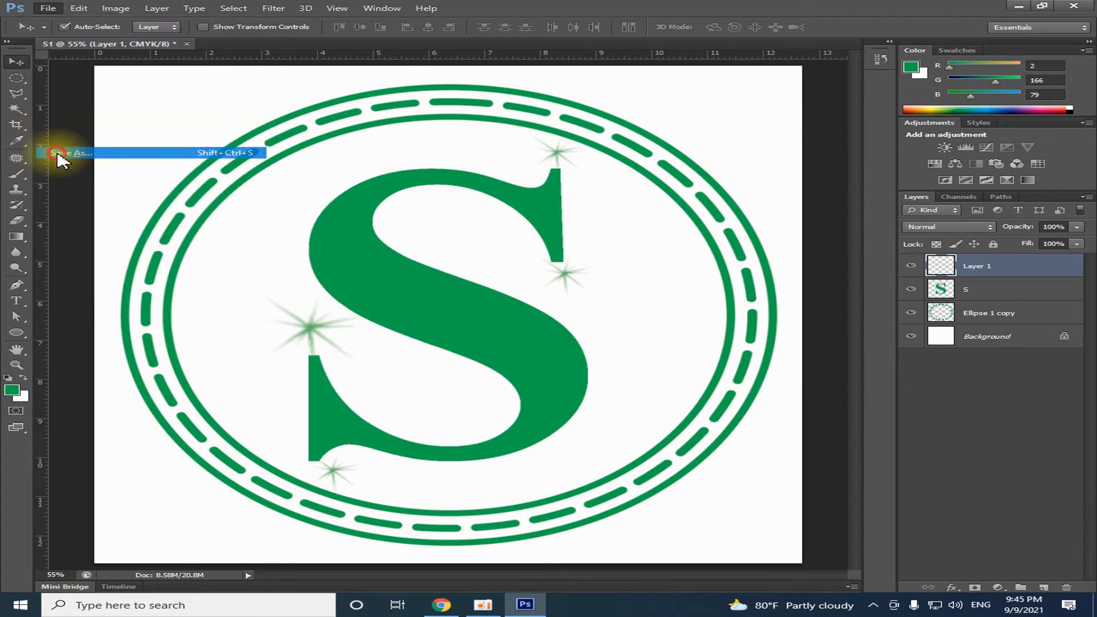
pyautogui.click(537, 377)
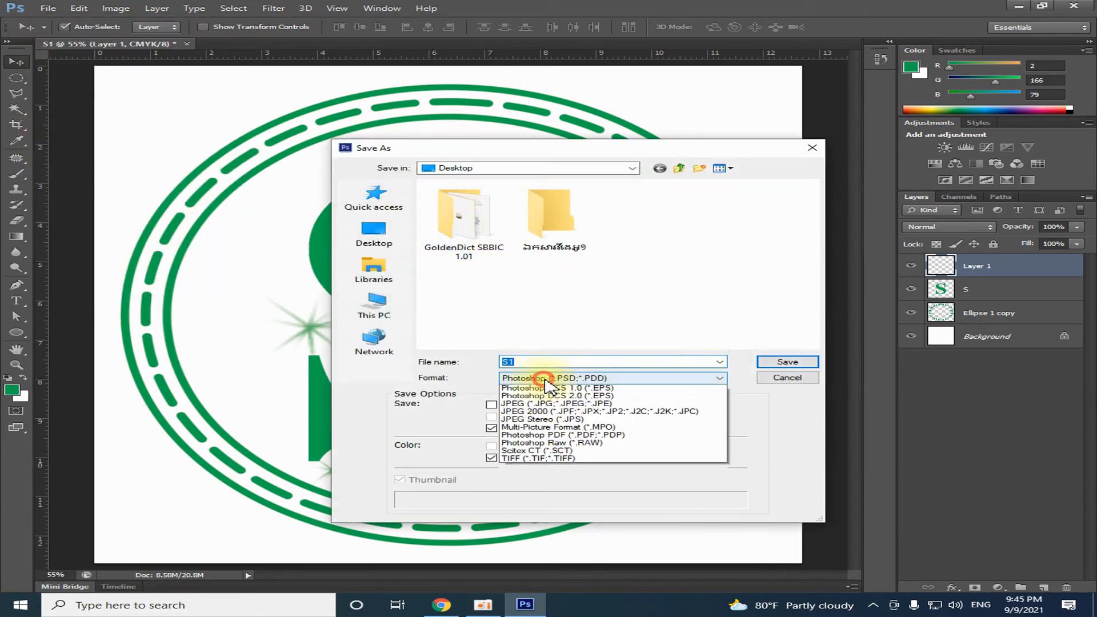
pyautogui.click(543, 428)
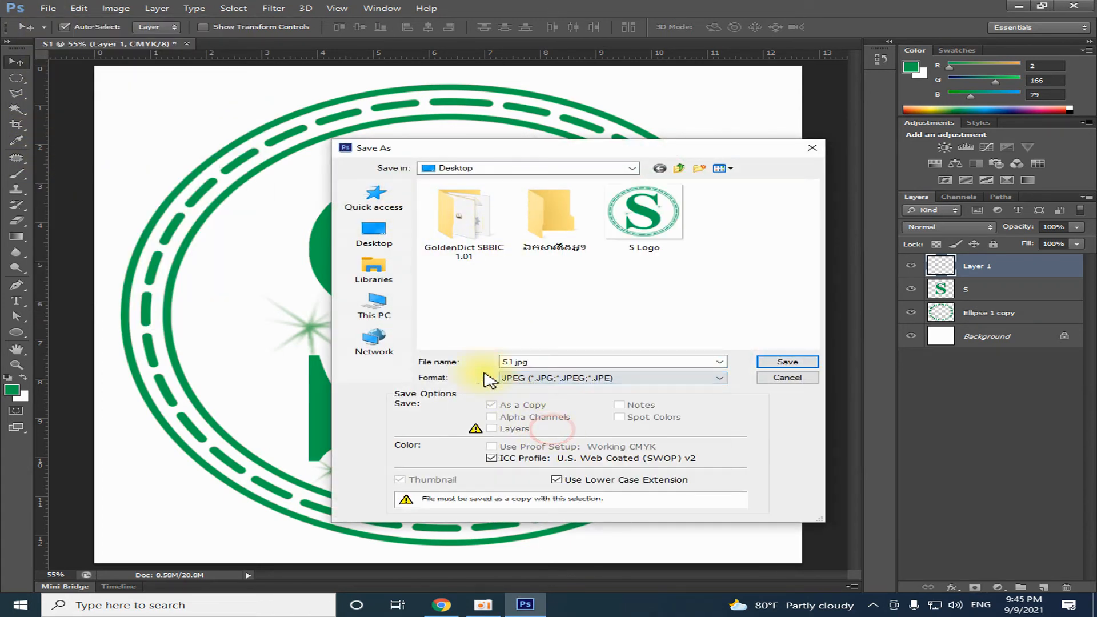
# Try to save the JPEG copy as S1.jpg directly in This PC.
pyautogui.click(374, 306)
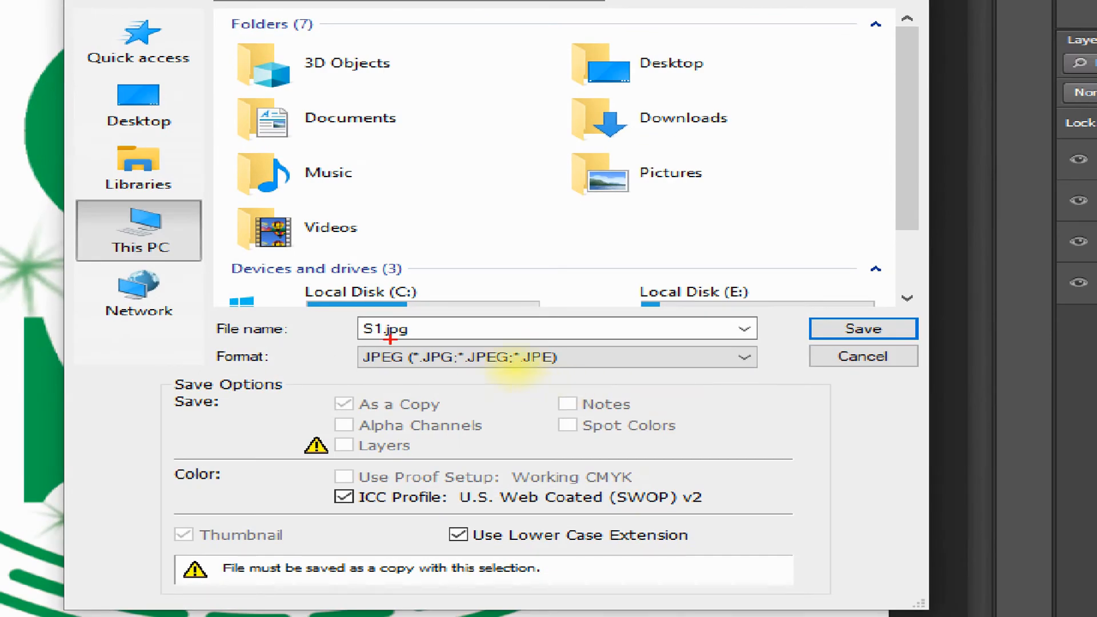
pyautogui.moveTo(45, 199); pyautogui.dragTo(217, 273)
pyautogui.moveTo(207, 315)
pyautogui.mouseDown()
pyautogui.moveTo(711, 391)
pyautogui.moveTo(784, 386)
pyautogui.mouseUp()
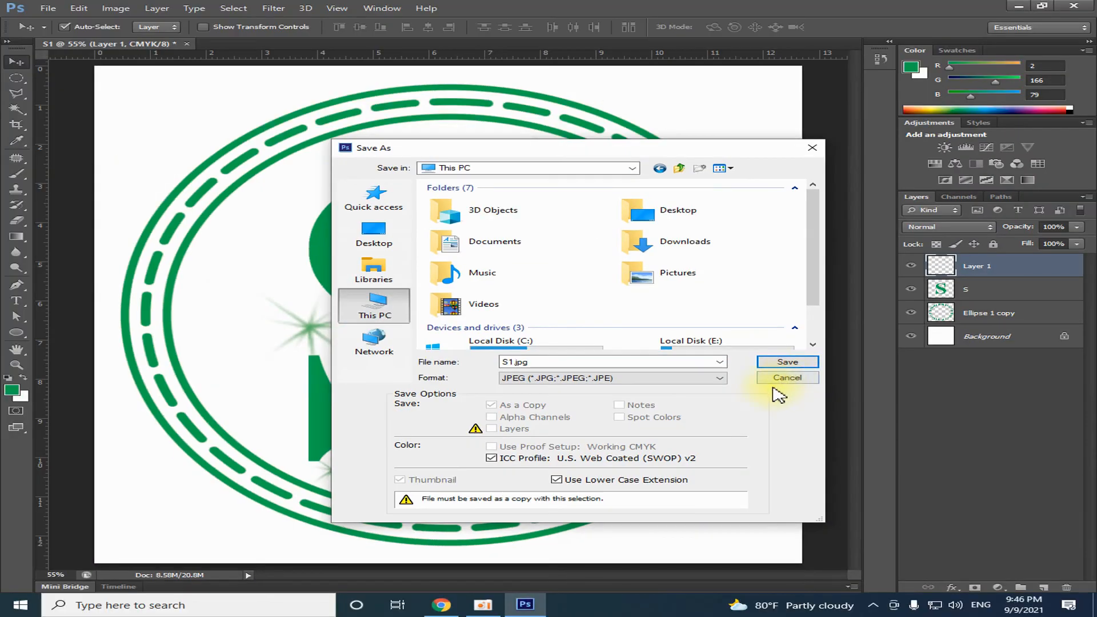
pyautogui.click(789, 362)
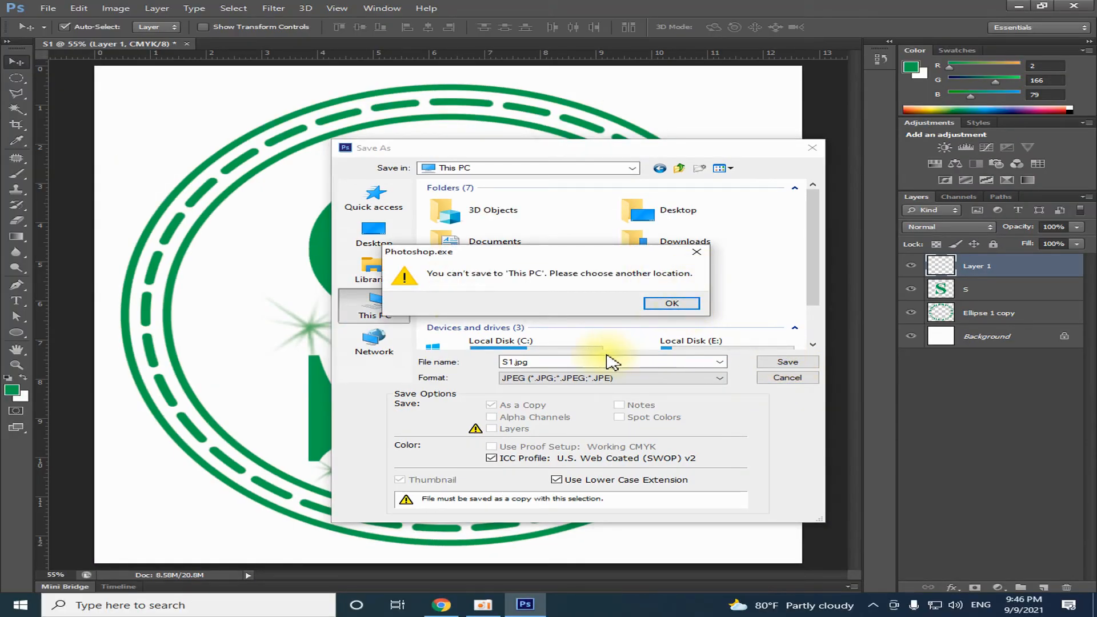
pyautogui.click(671, 305)
# Rename the JPEG copy to S Logo 1 and try again to save it in This PC.
pyautogui.click(537, 362)
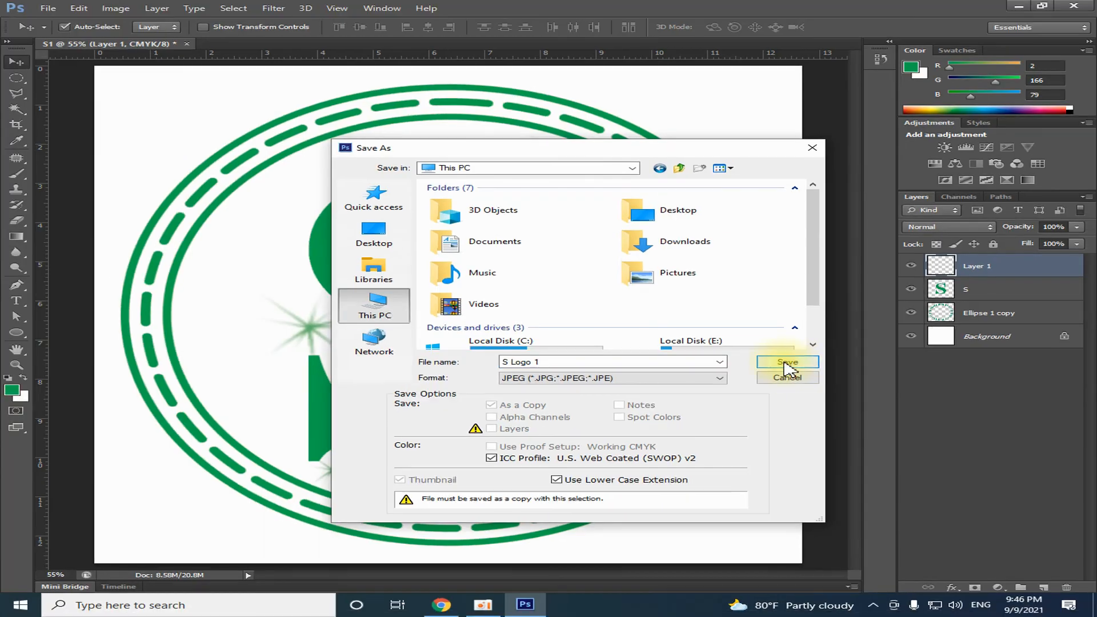
pyautogui.click(953, 364)
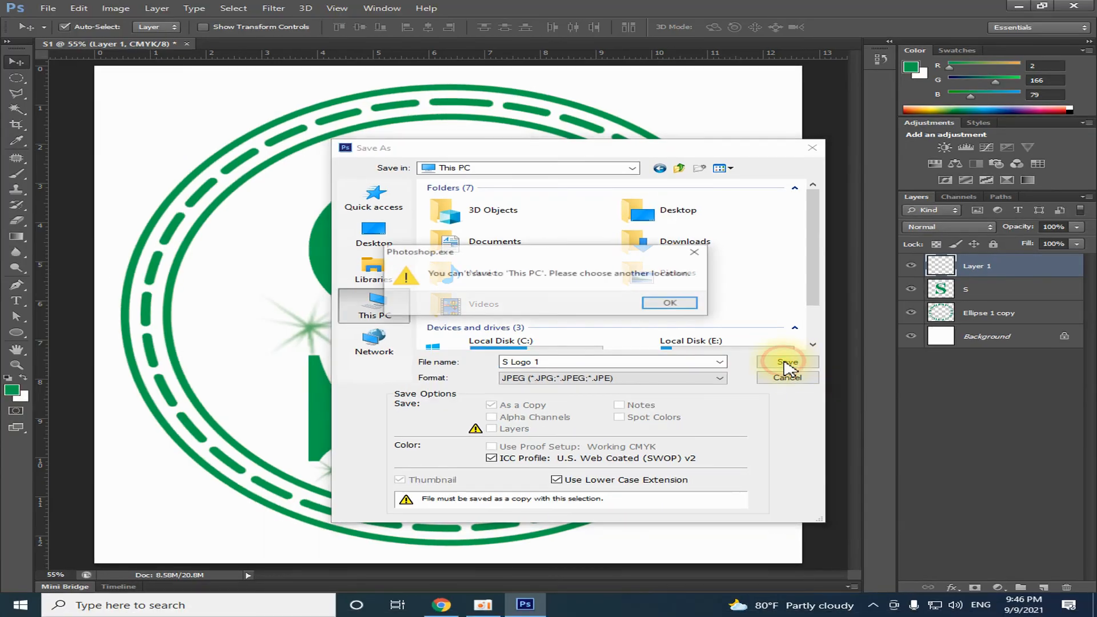
pyautogui.click(667, 304)
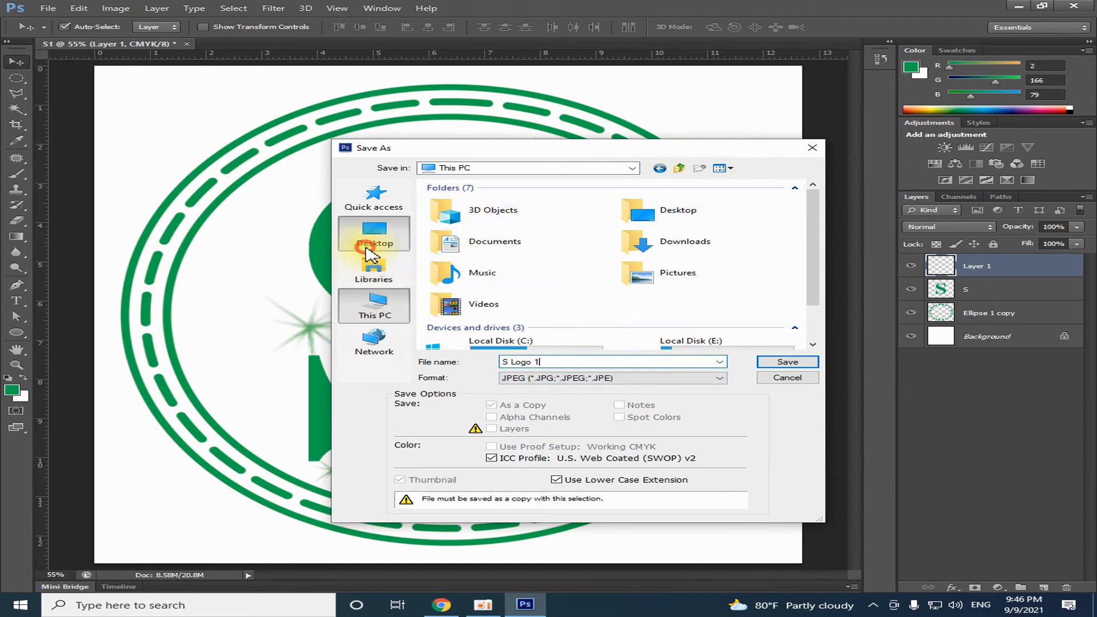
# Save the JPEG copy to the Desktop as 333, accepting High quality 8 and the Progressive format with 3 scans.
pyautogui.click(374, 231)
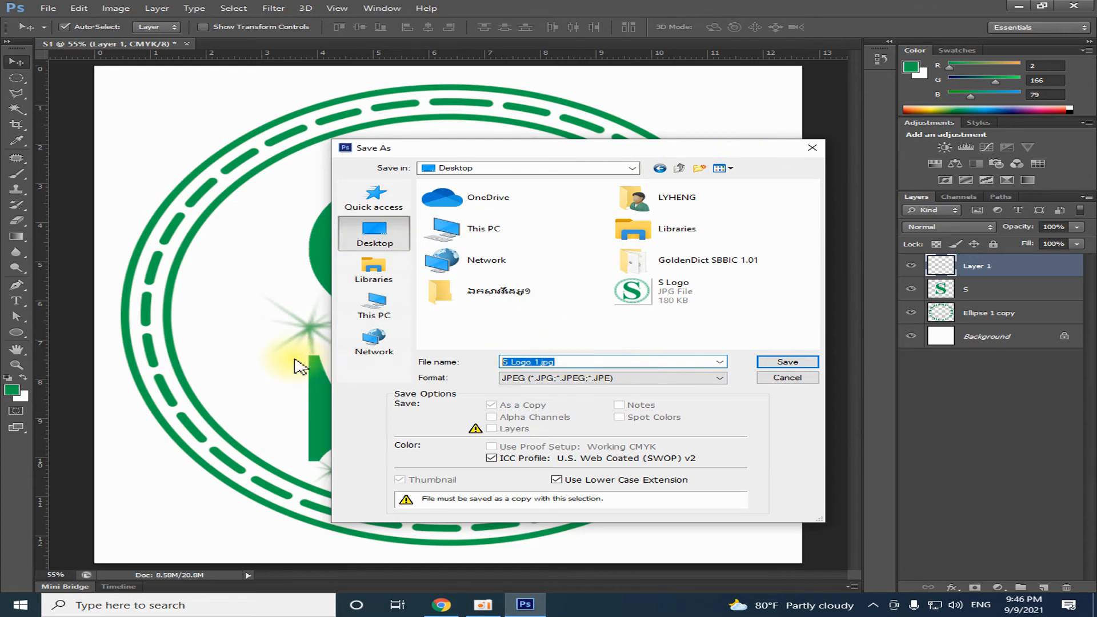
pyautogui.click(786, 364)
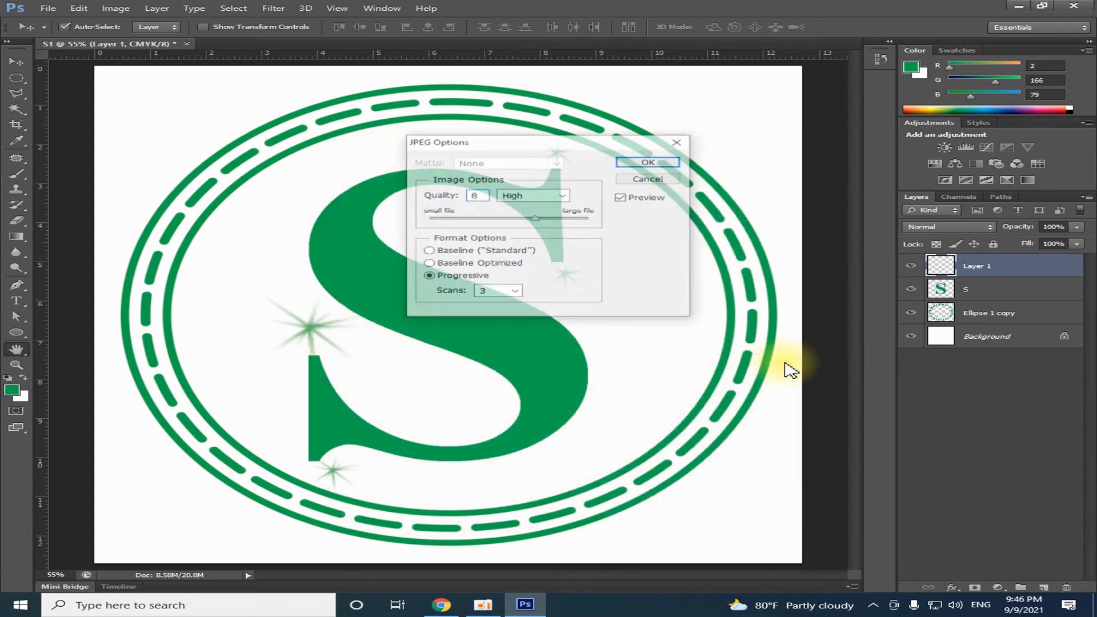
pyautogui.click(645, 164)
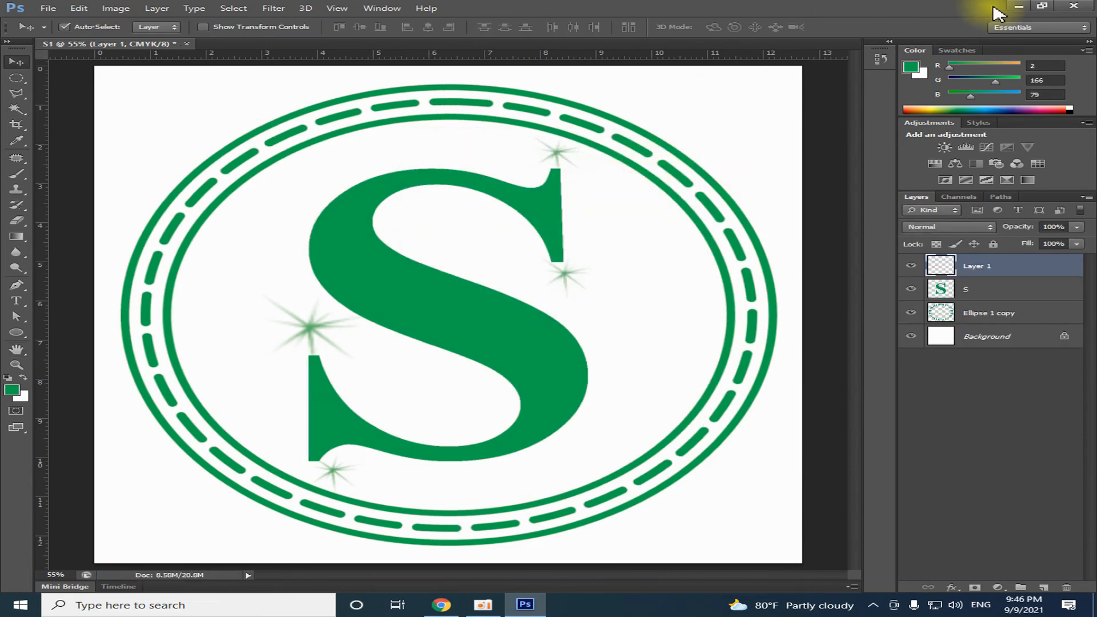
# Minimize Photoshop to show the Windows desktop and refresh it.
pyautogui.click(1018, 7)
pyautogui.rightClick(627, 71)
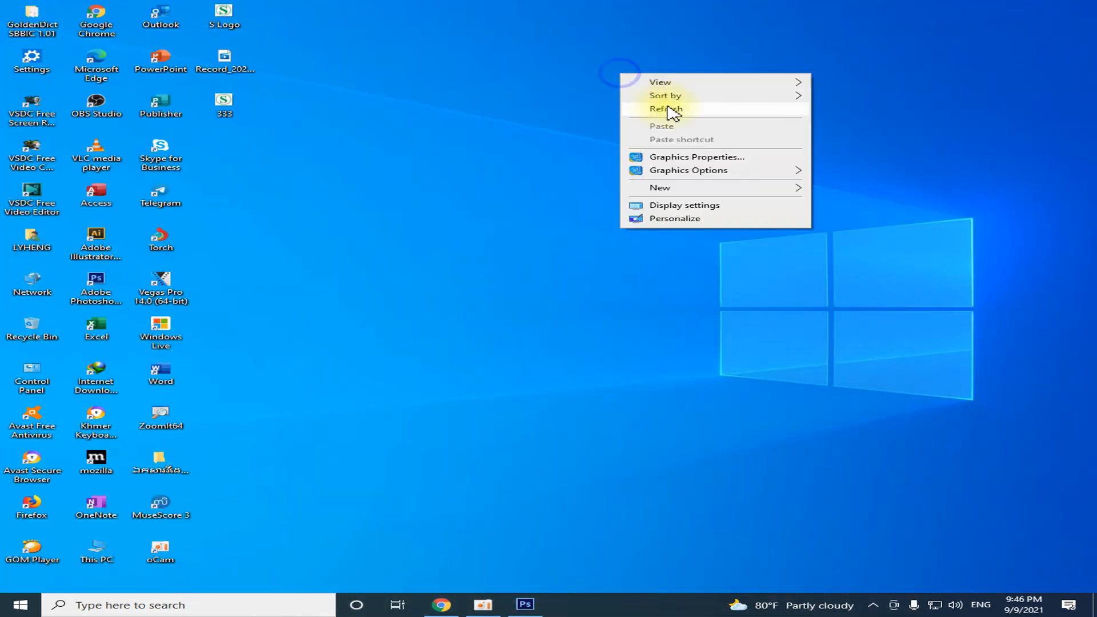
pyautogui.click(601, 81)
pyautogui.rightClick(600, 82)
pyautogui.click(649, 115)
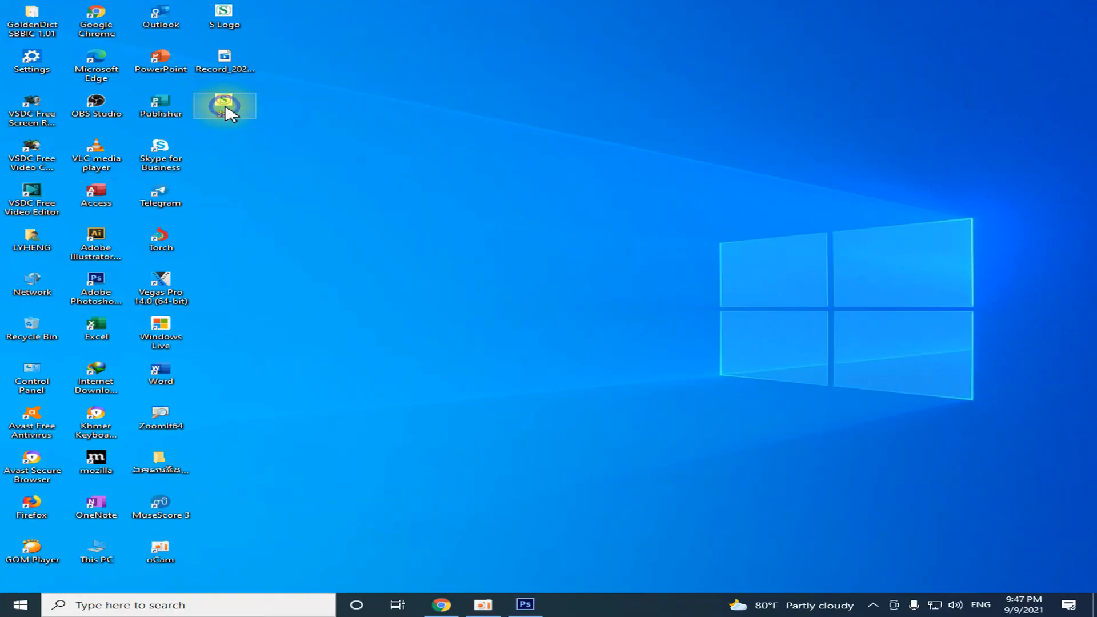
# Open 333.jpg from the desktop in Photos twice and compare the exported image with the logo in Photoshop.
pyautogui.rightClick(233, 70)
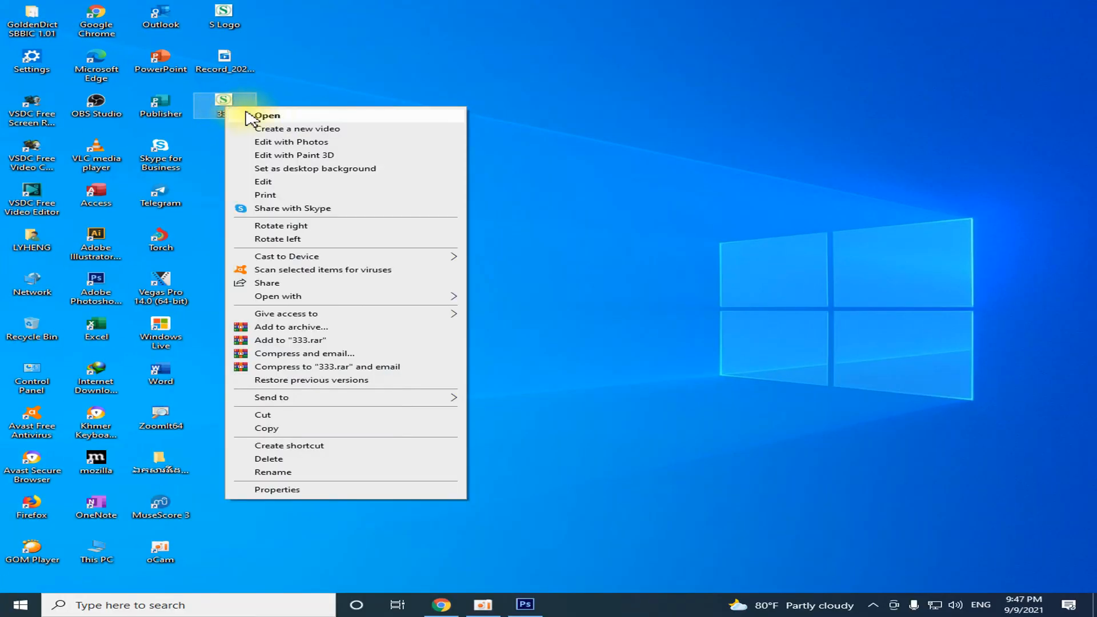
pyautogui.click(266, 116)
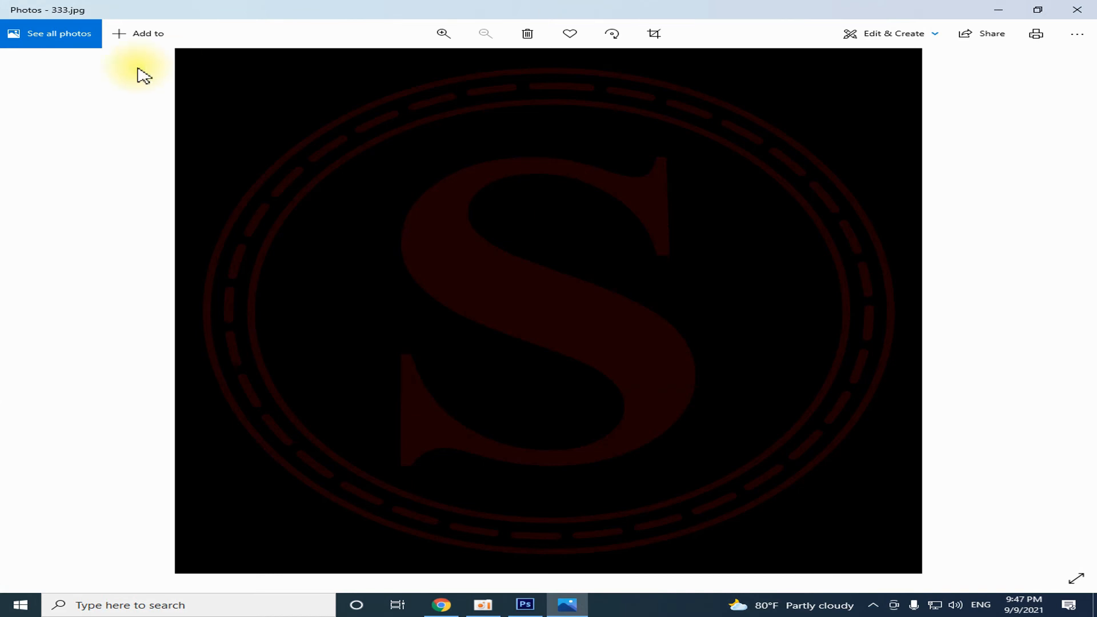
pyautogui.click(1078, 11)
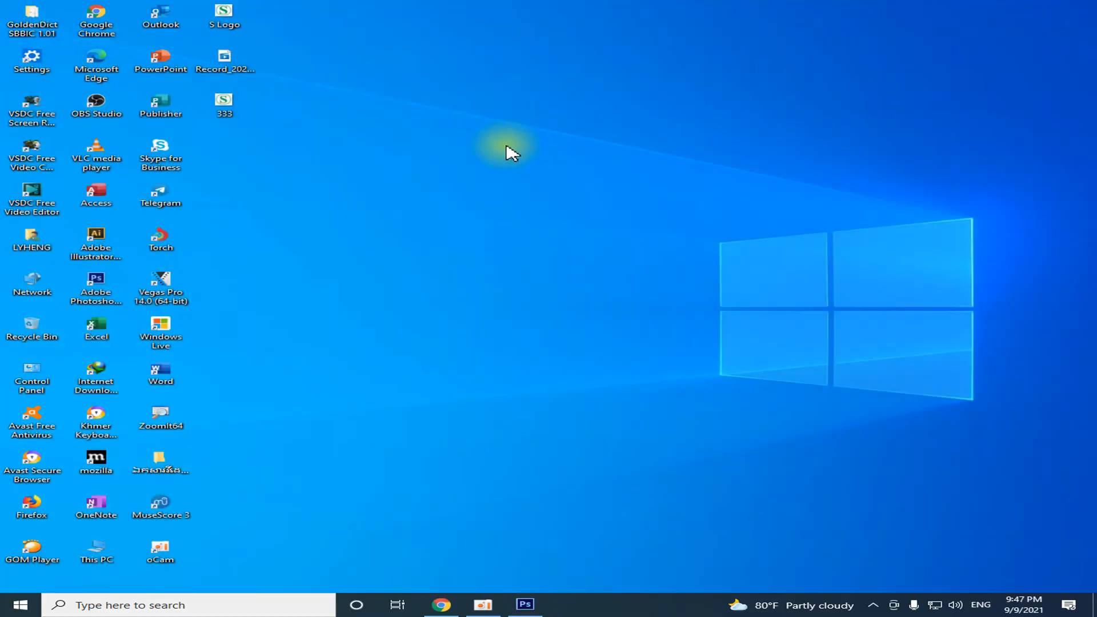
pyautogui.rightClick(234, 100)
pyautogui.click(277, 105)
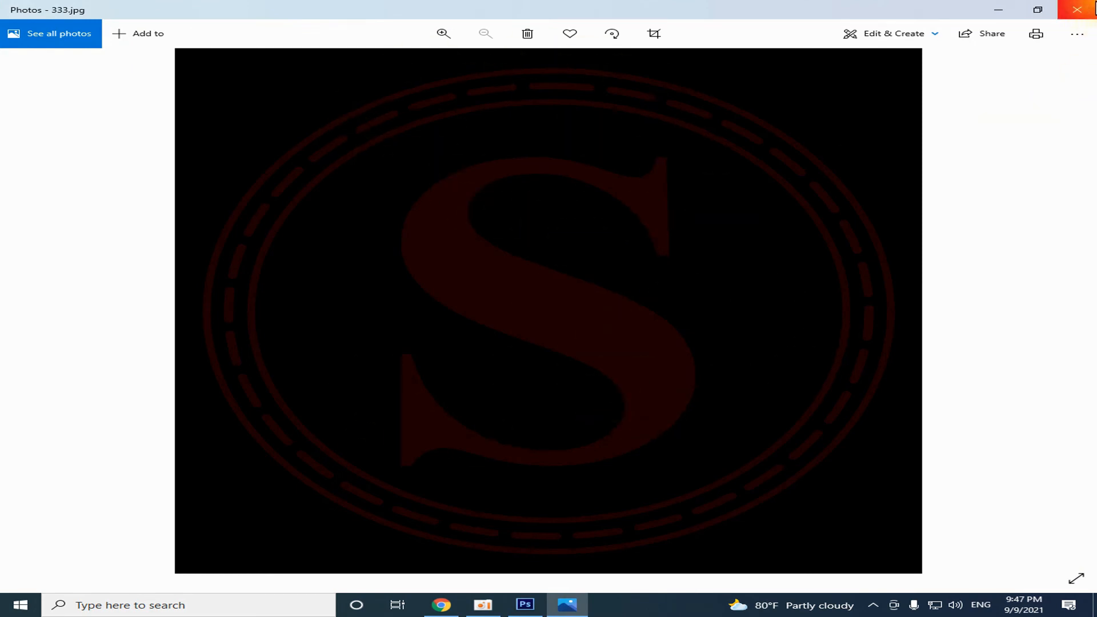
pyautogui.click(1079, 8)
pyautogui.click(524, 604)
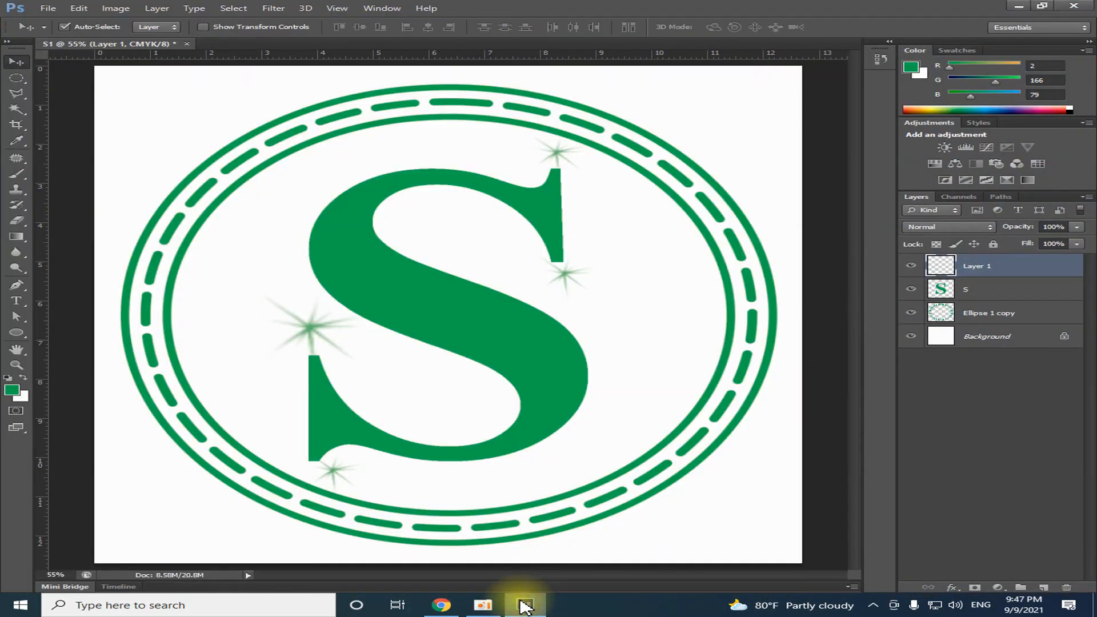
pyautogui.click(524, 604)
# Delete the exported 333 image from the desktop and empty the Recycle Bin.
pyautogui.rightClick(219, 105)
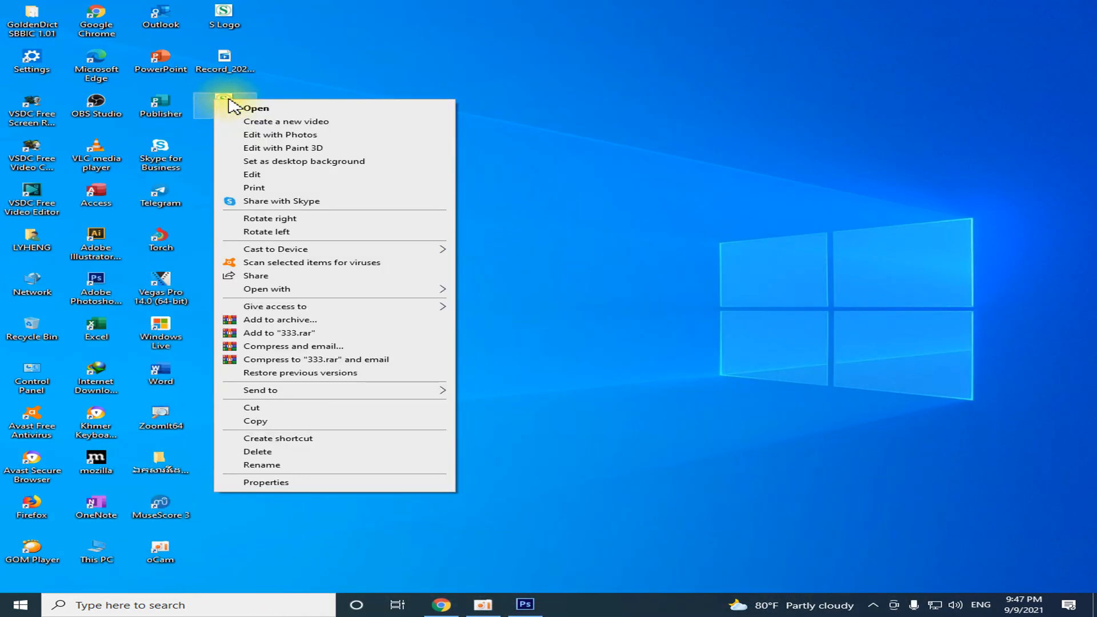
pyautogui.click(275, 451)
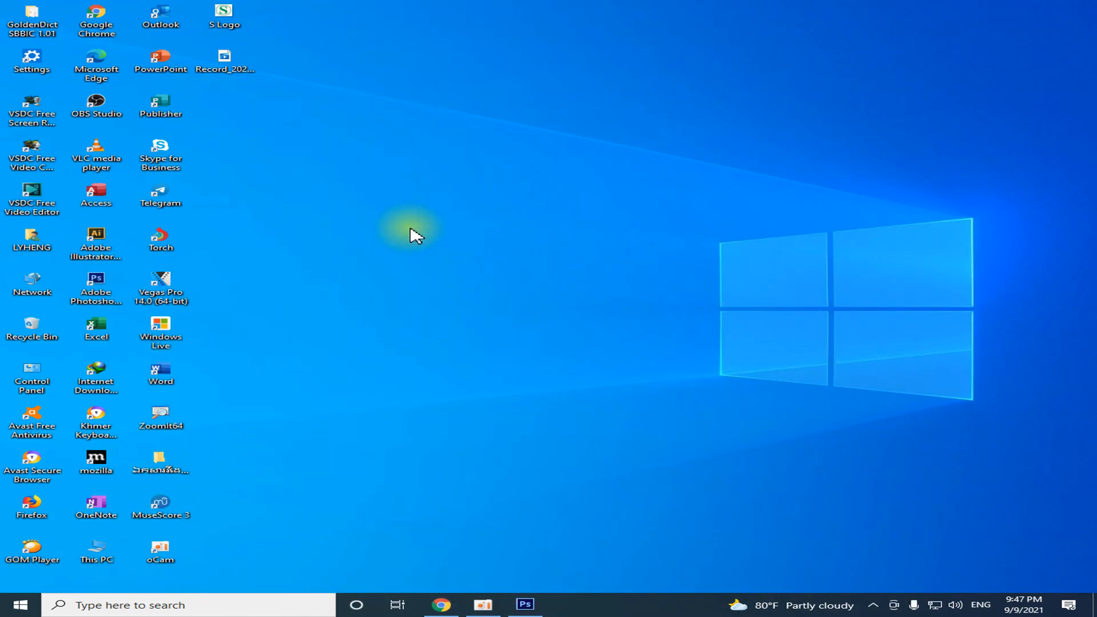
pyautogui.rightClick(30, 325)
pyautogui.click(80, 346)
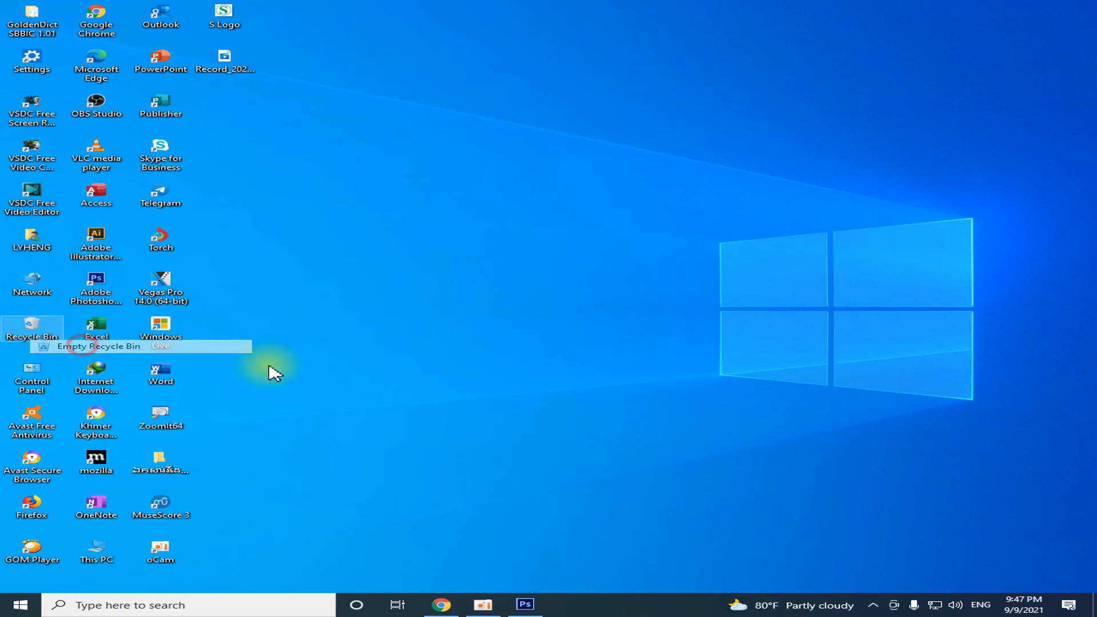
pyautogui.click(632, 353)
# Return to Photoshop and merge the Layer 1, S and Ellipse 1 copy layers into a single layer.
pyautogui.click(524, 605)
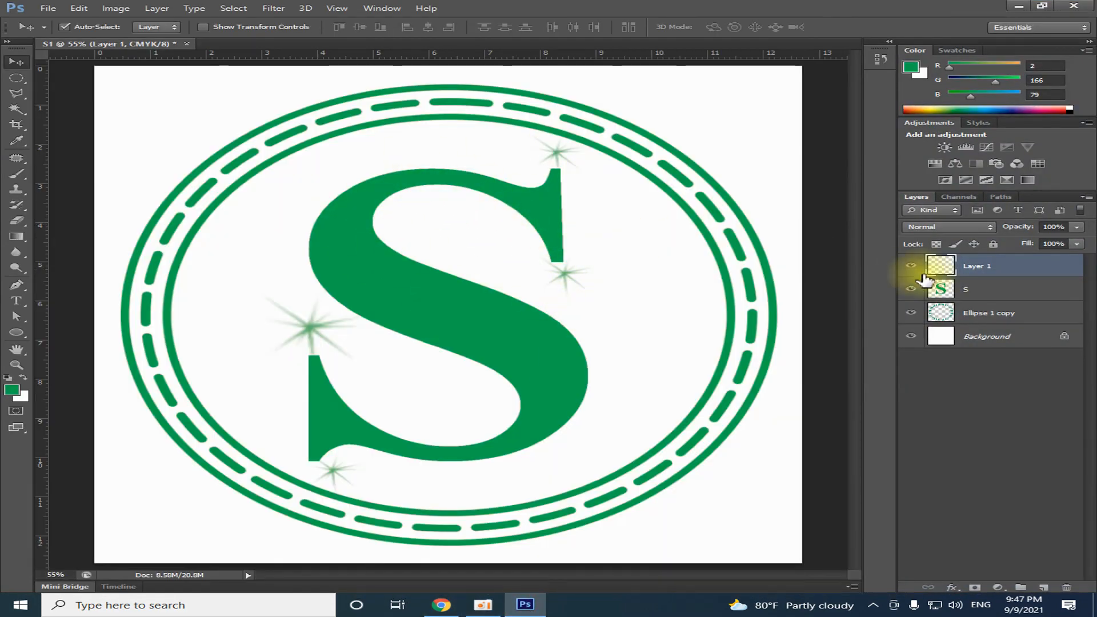
pyautogui.click(992, 316)
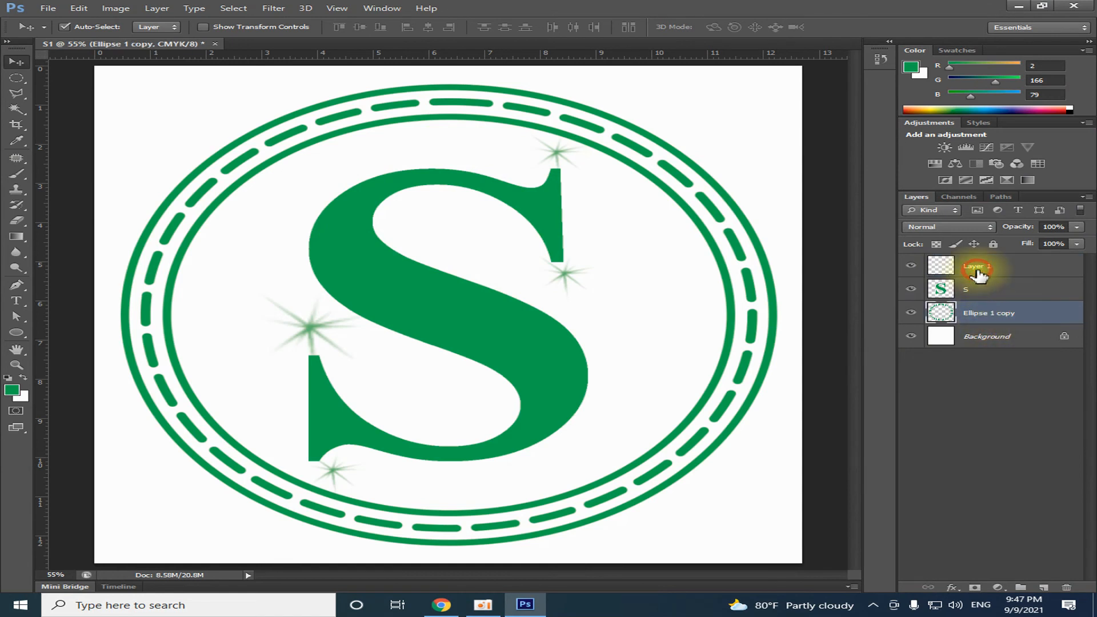
pyautogui.click(976, 267)
pyautogui.click(986, 321)
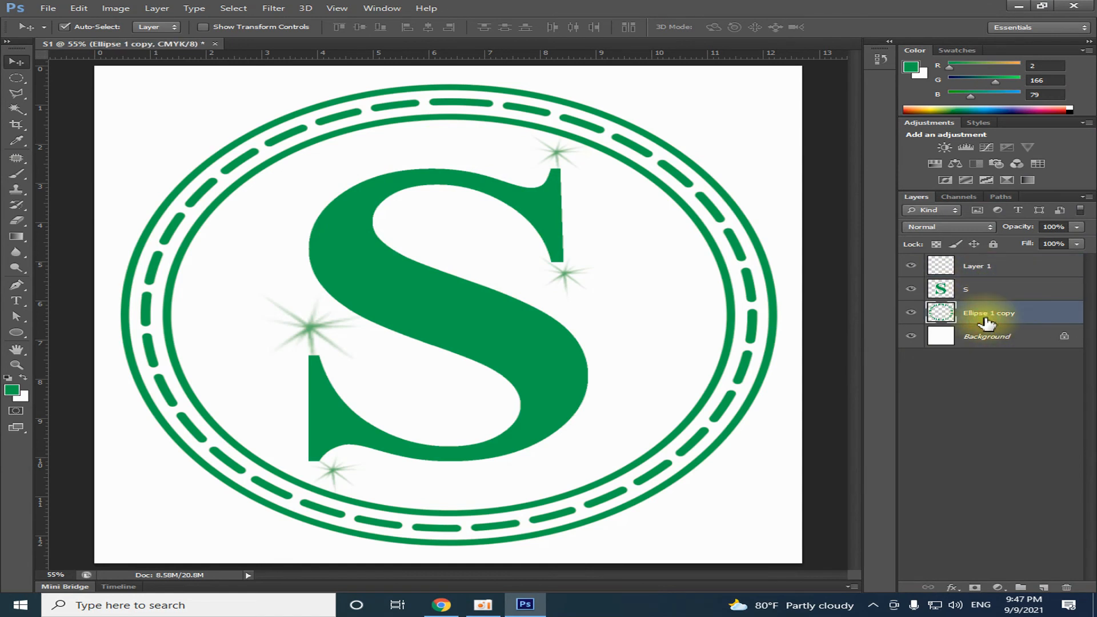
pyautogui.click(976, 266)
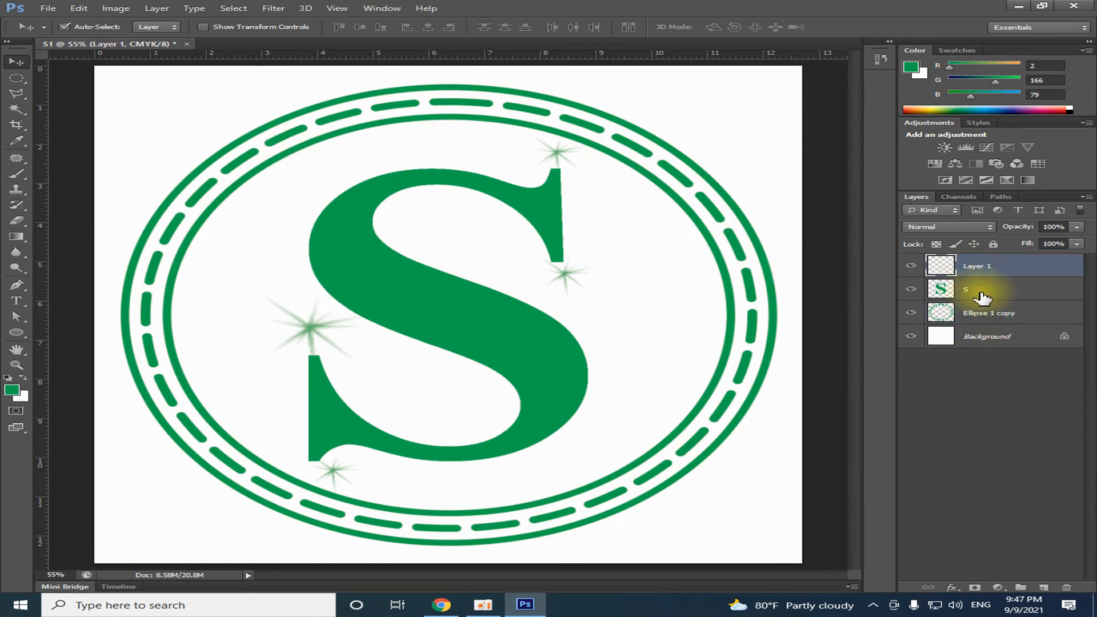
pyautogui.keyDown('shift'); pyautogui.click(979, 313); pyautogui.keyUp('shift')
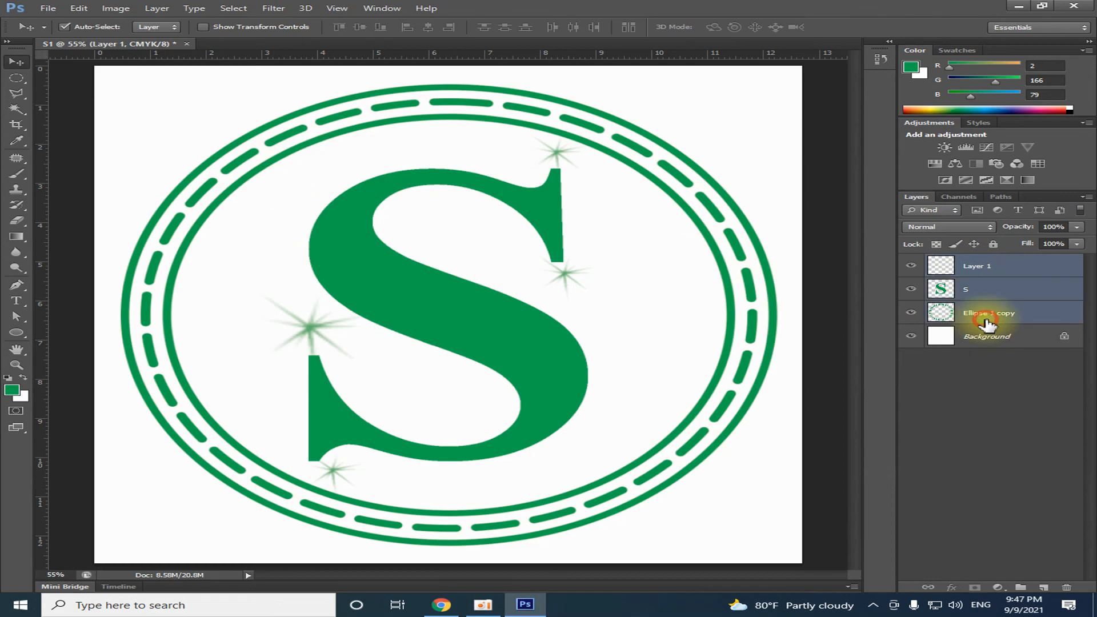
pyautogui.rightClick(985, 272)
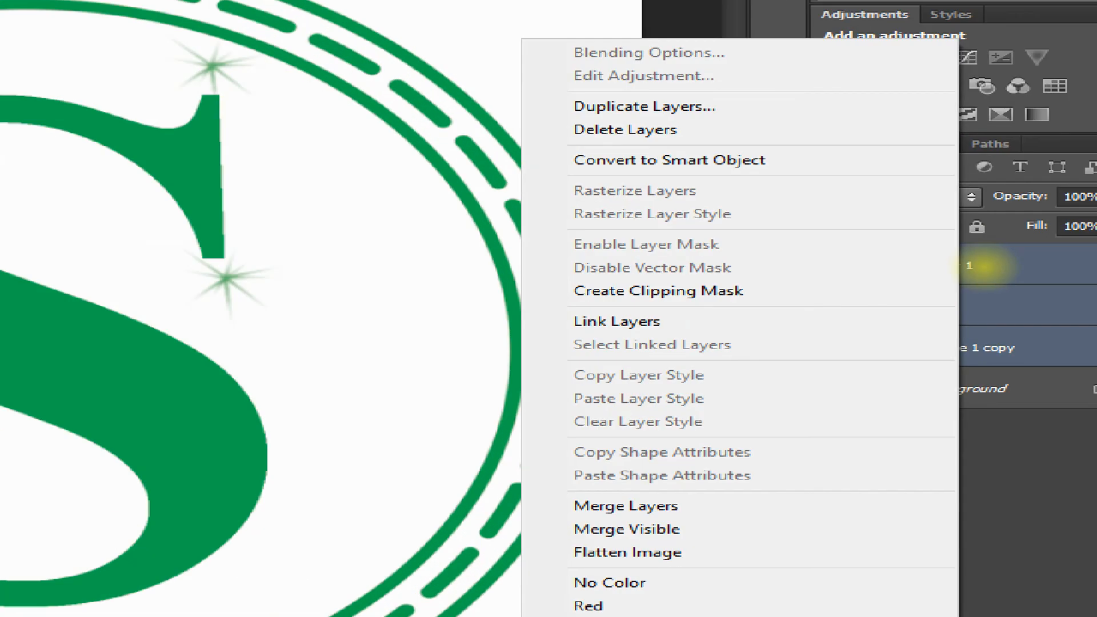
pyautogui.moveTo(545, 495); pyautogui.dragTo(732, 524)
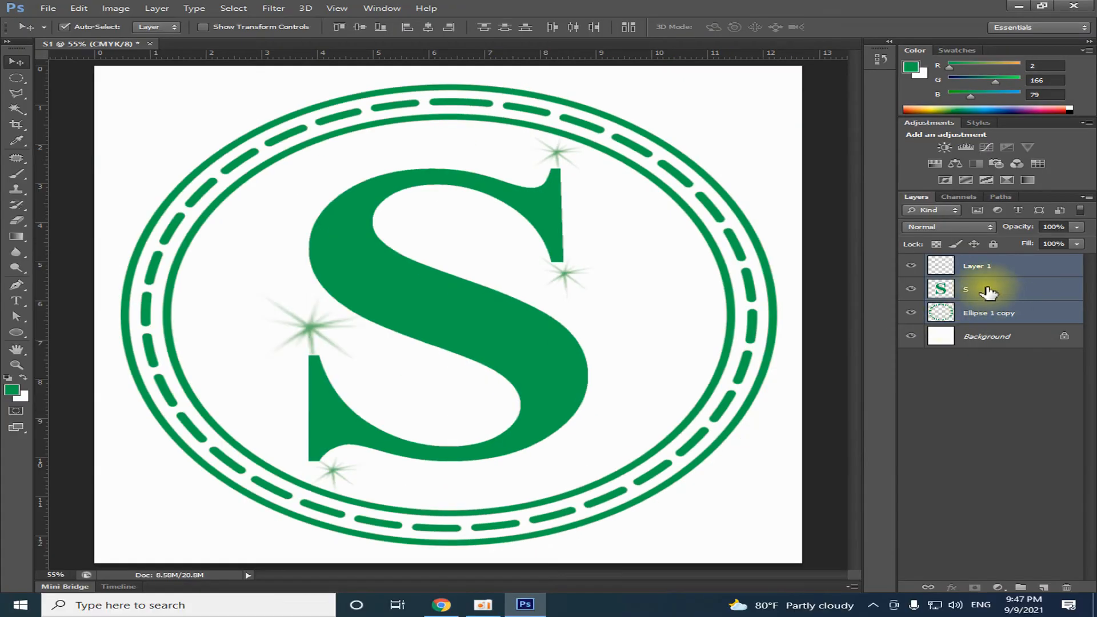
pyautogui.rightClick(982, 291)
pyautogui.click(791, 405)
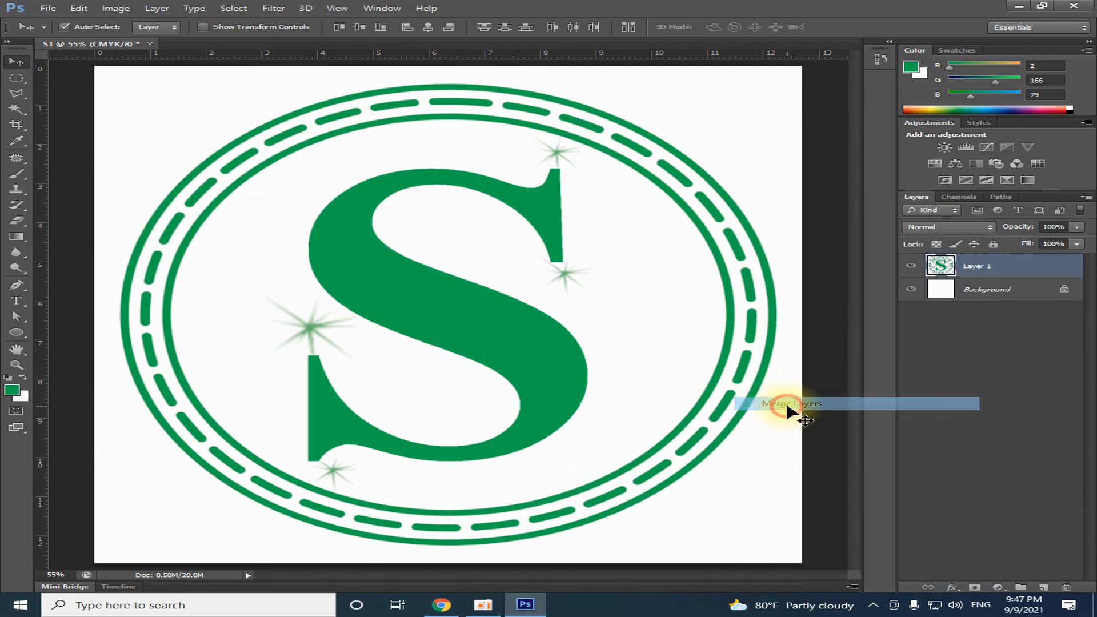
# Try selecting the merged logo layer and the Background layer, first one at a time and then together.
pyautogui.click(975, 291)
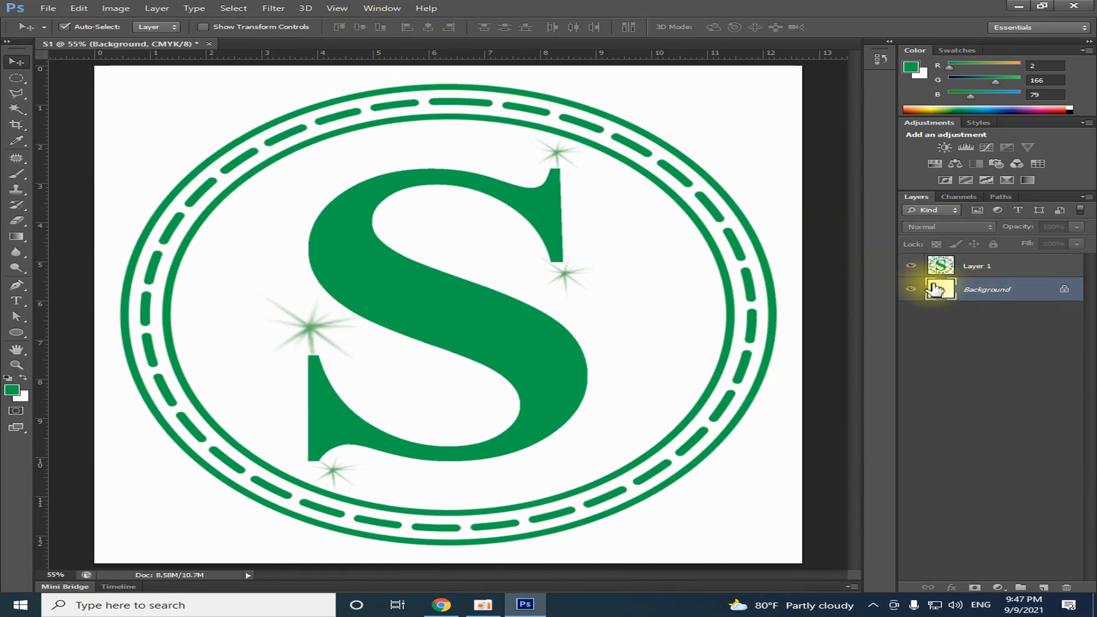
pyautogui.click(972, 267)
pyautogui.click(976, 291)
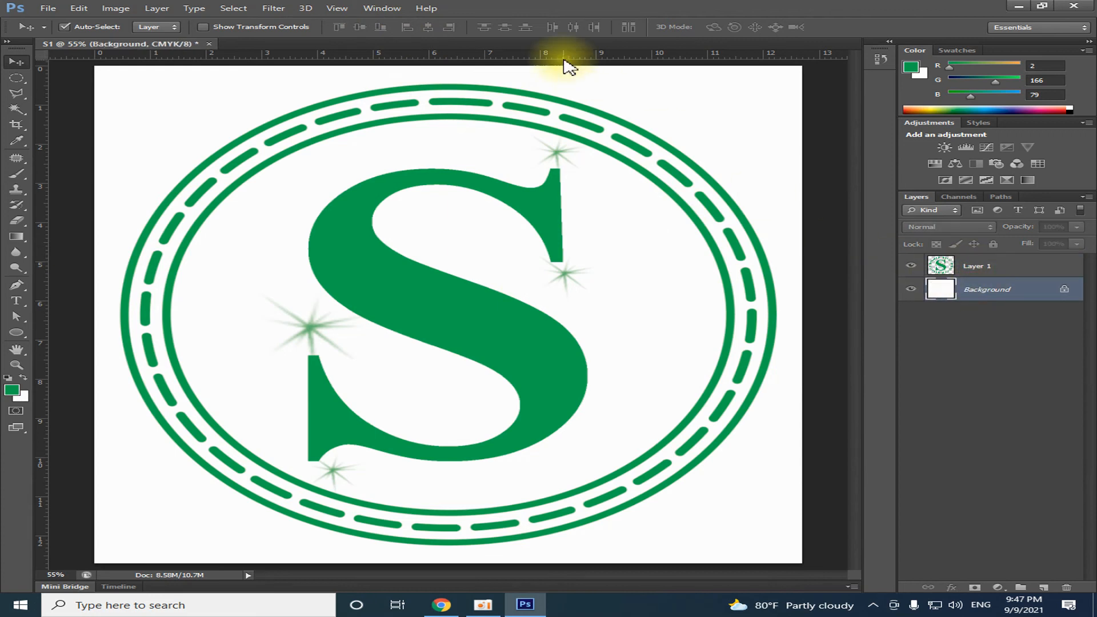
pyautogui.click(984, 269)
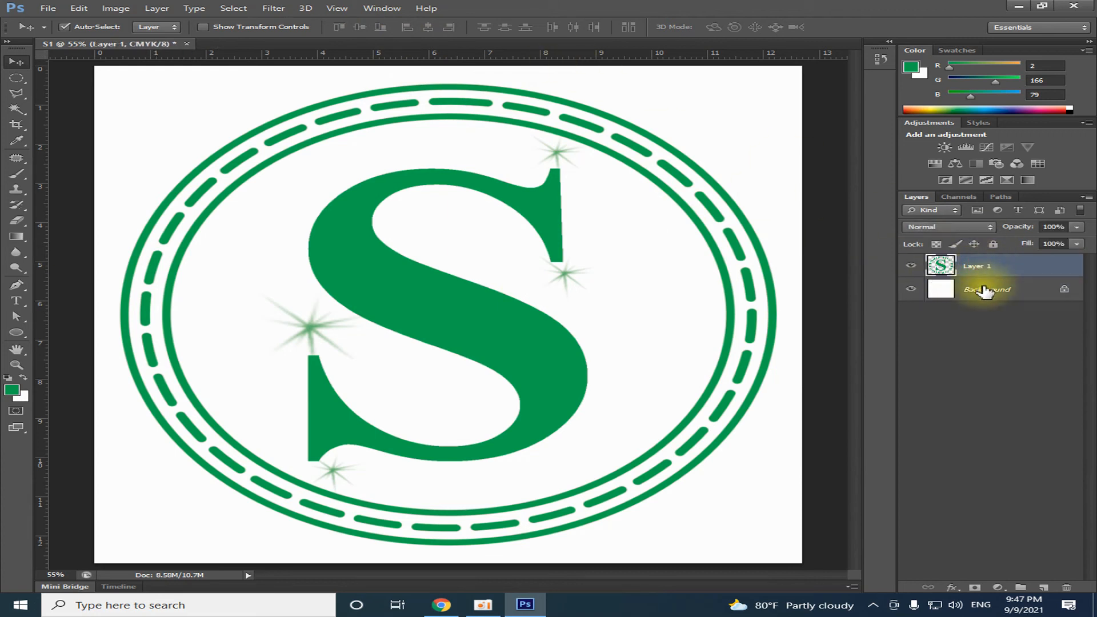
pyautogui.keyDown('shift'); pyautogui.click(986, 291); pyautogui.keyUp('shift')
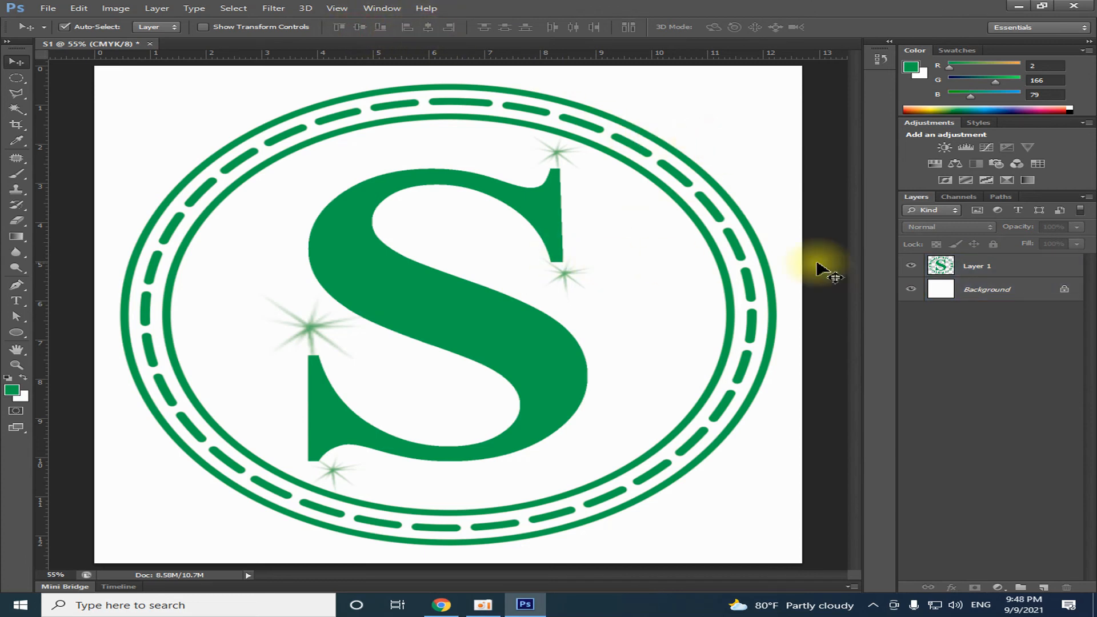
# Hide the merged logo layer and show it again to check its contents against the background.
pyautogui.click(912, 266)
pyautogui.click(912, 266)
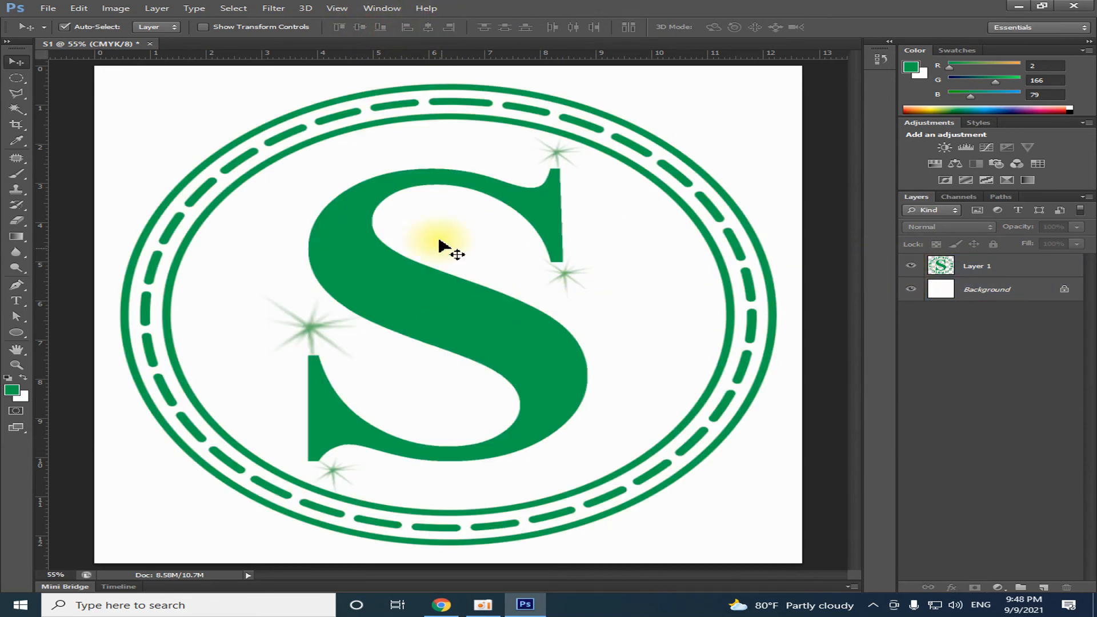
# Start saving the logo under a new name, Create S Logo, with JPEG as the file format.
pyautogui.click(47, 9)
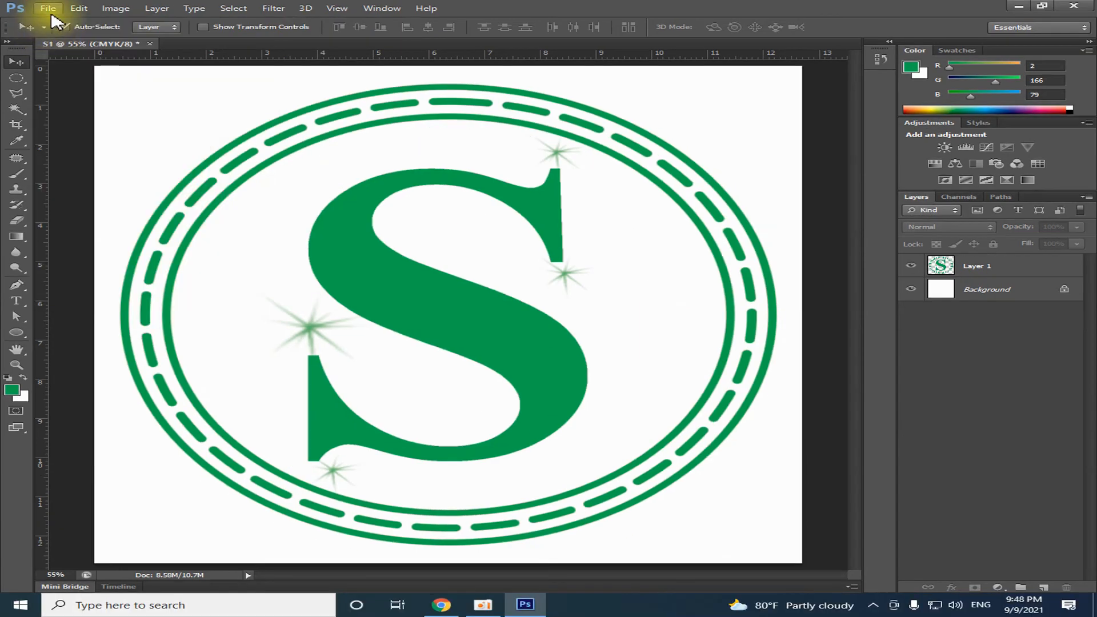
pyautogui.click(96, 17)
pyautogui.click(85, 153)
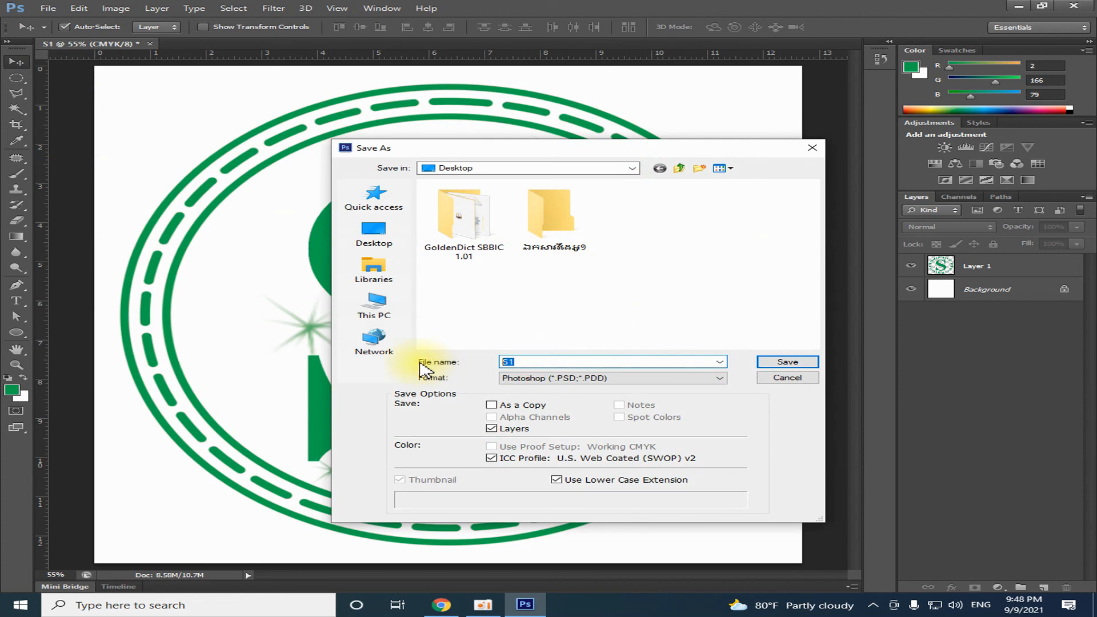
pyautogui.press('BackSpace')
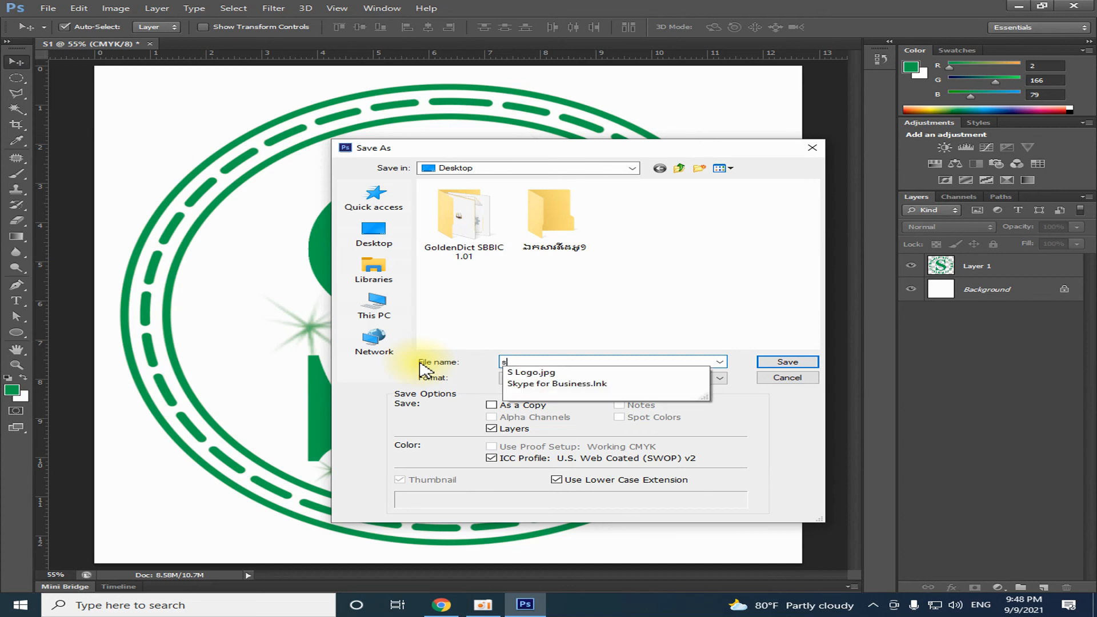
pyautogui.write('pR')
pyautogui.press('BackSpace')
pyautogui.press('BackSpace')
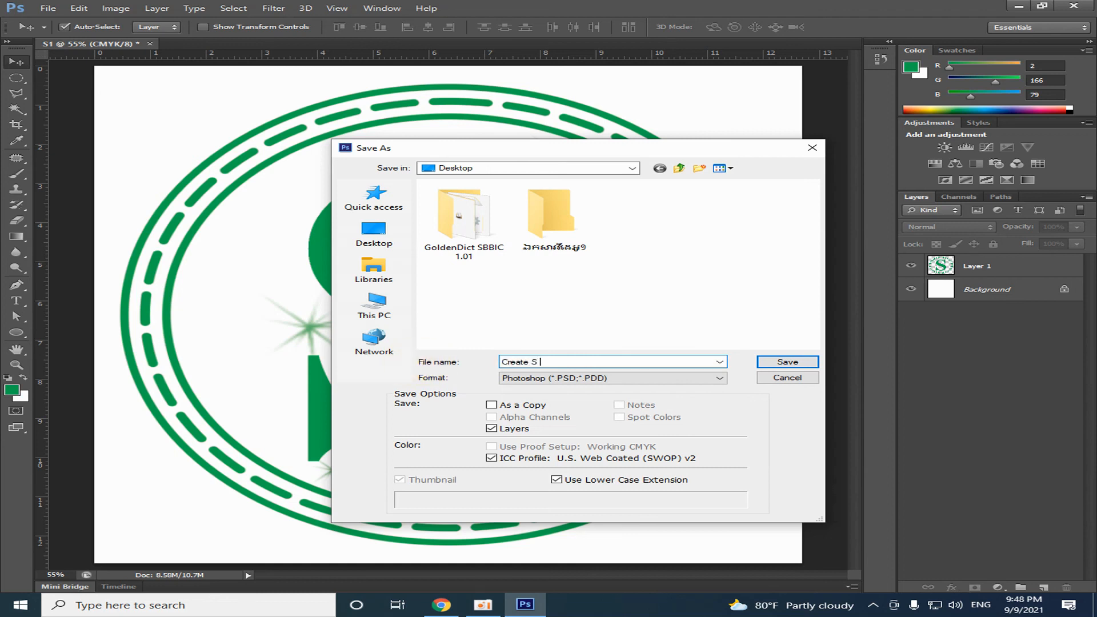
pyautogui.click(681, 378)
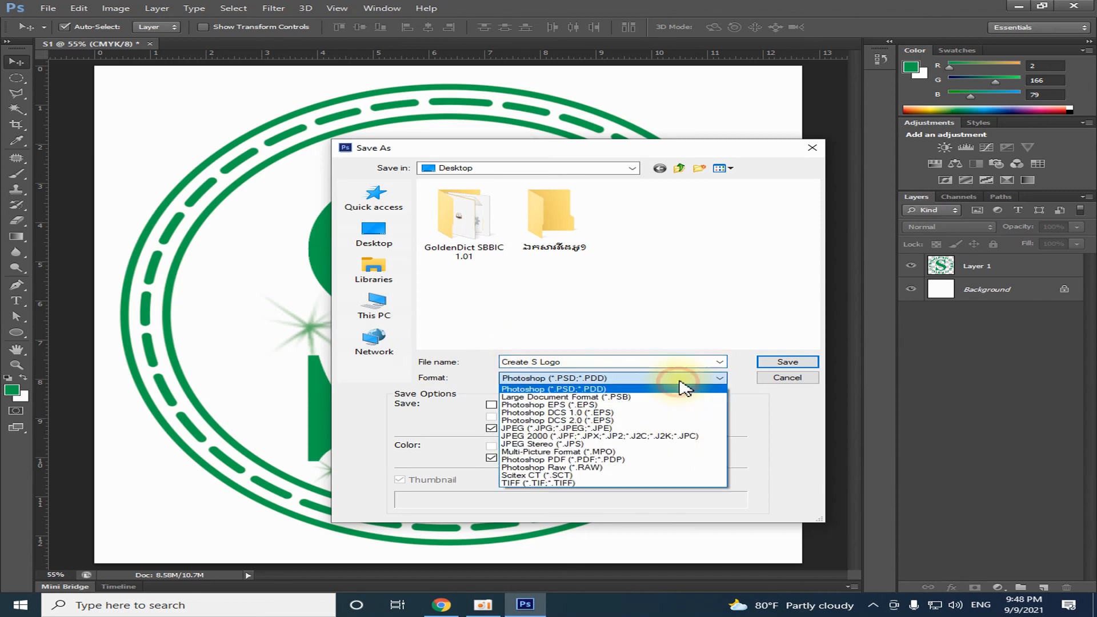
pyautogui.click(532, 429)
# Save the JPEG to the Desktop with High quality and the Progressive format option at 3 scans.
pyautogui.click(375, 309)
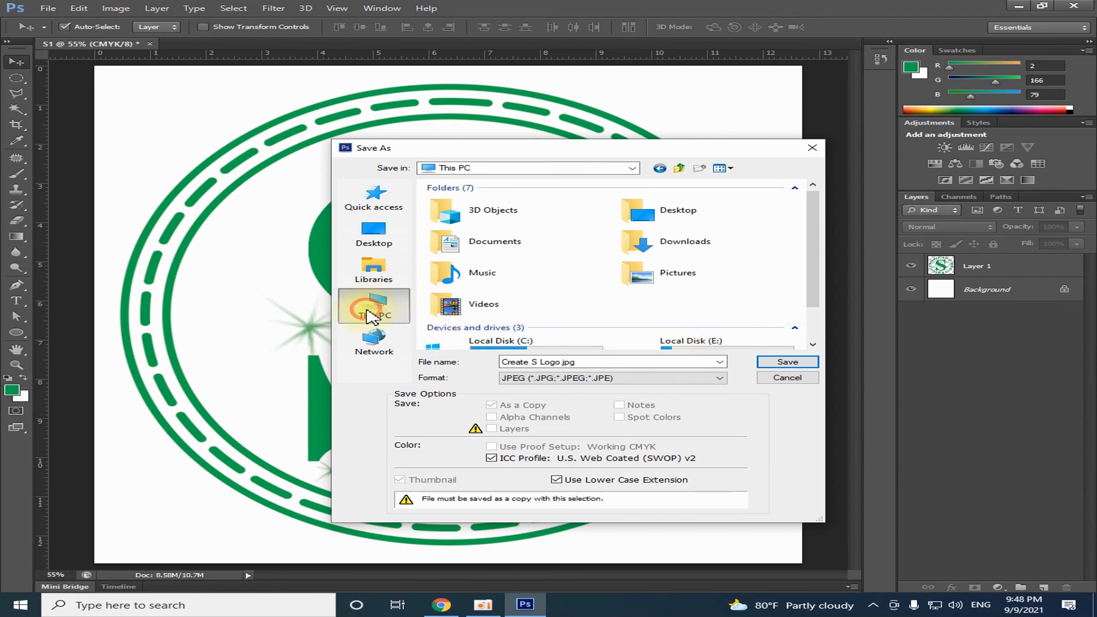
pyautogui.click(375, 234)
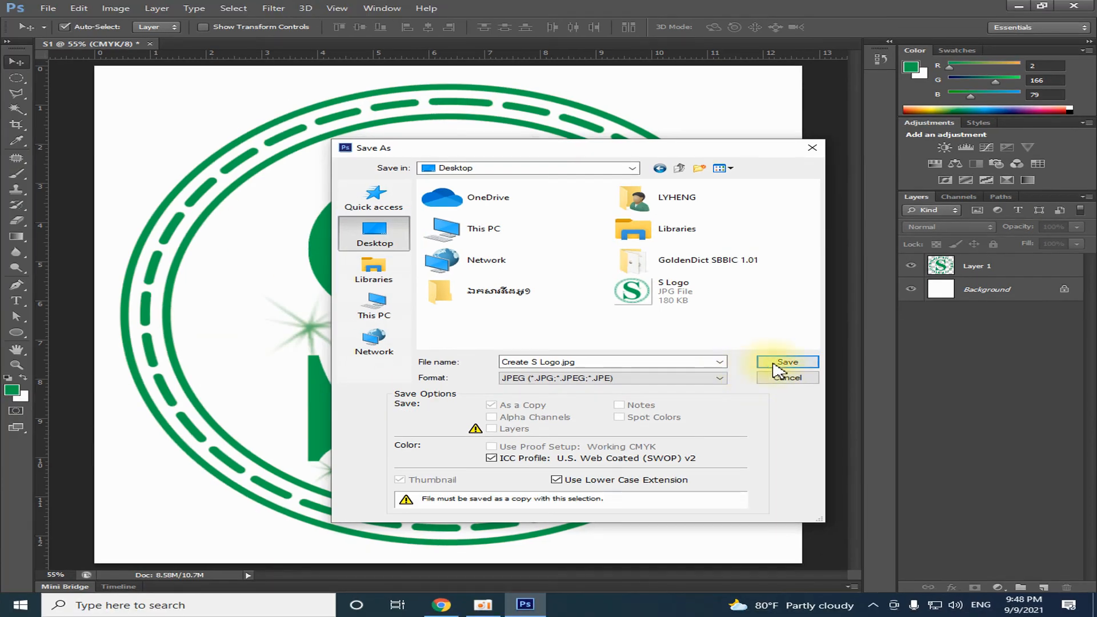
pyautogui.click(774, 364)
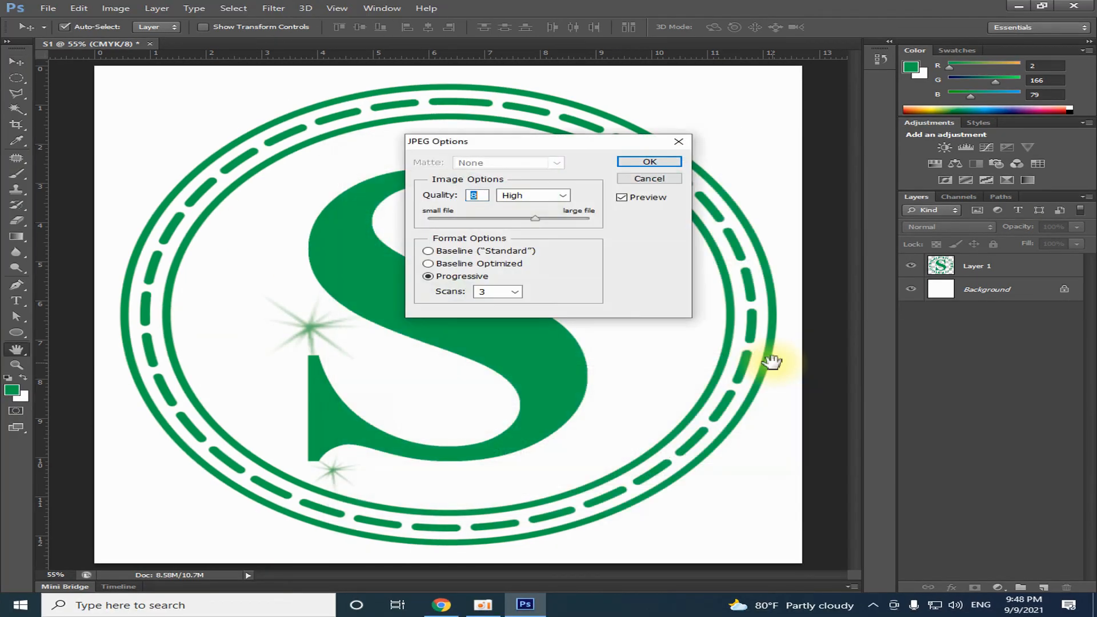
pyautogui.click(649, 163)
# Switch to the desktop, refresh it, and inspect the exported Create S Logo image enlarged in Photos.
pyautogui.click(1019, 6)
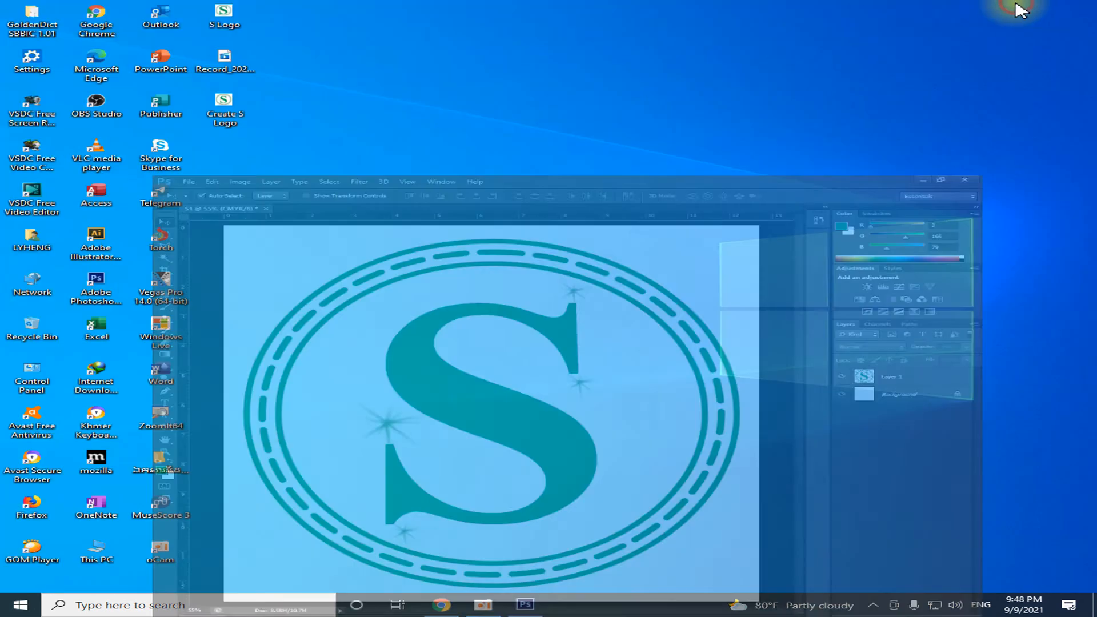
pyautogui.rightClick(466, 103)
pyautogui.click(507, 137)
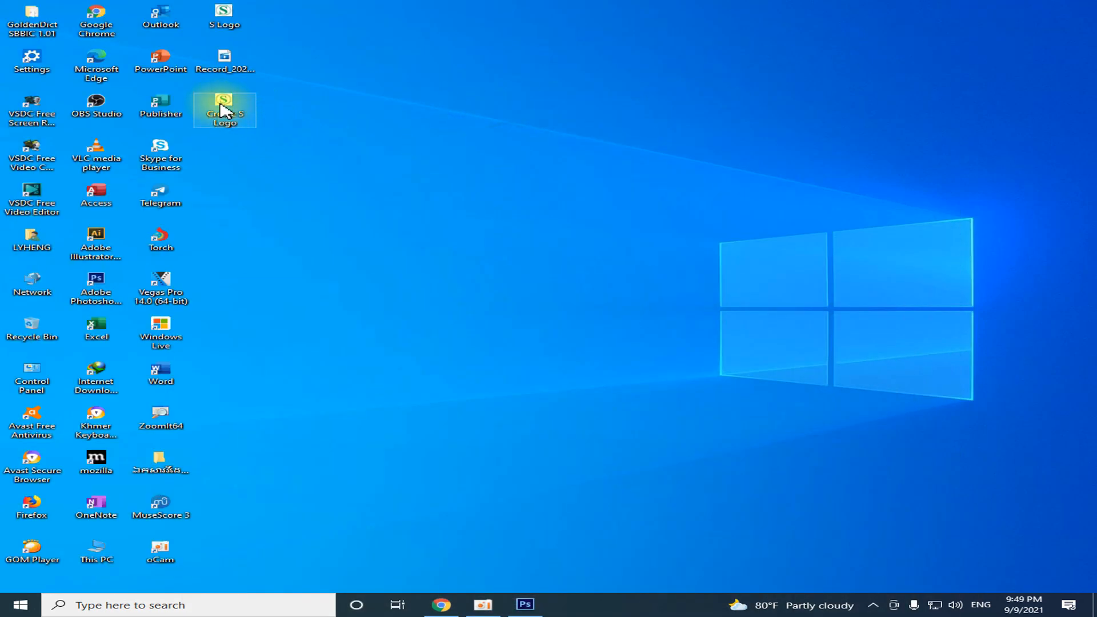
pyautogui.rightClick(224, 108)
pyautogui.click(252, 105)
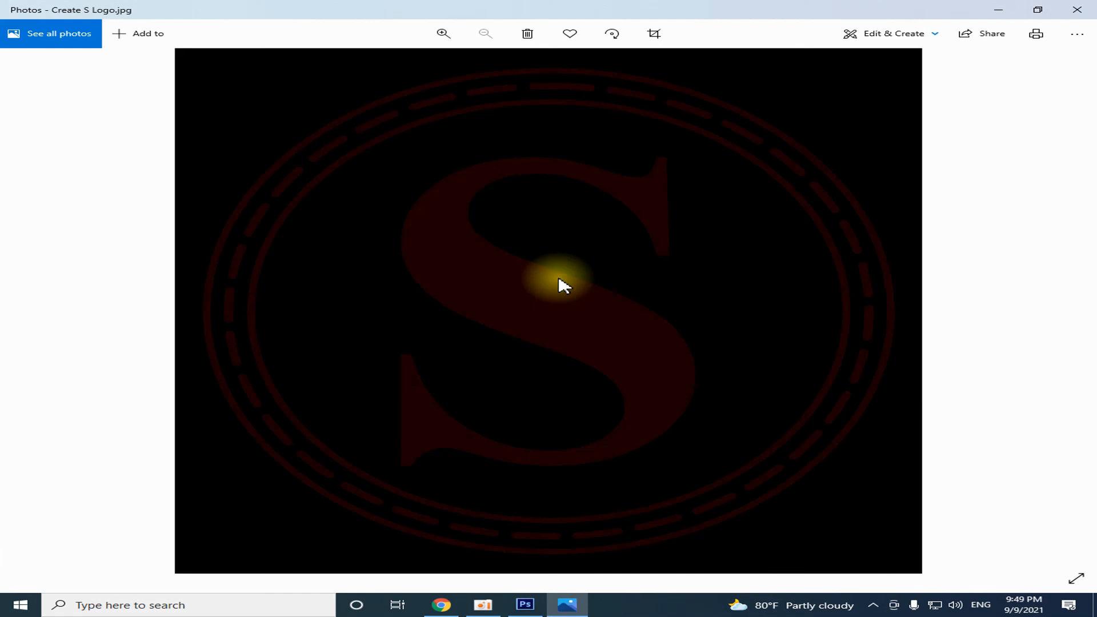
pyautogui.click(446, 35)
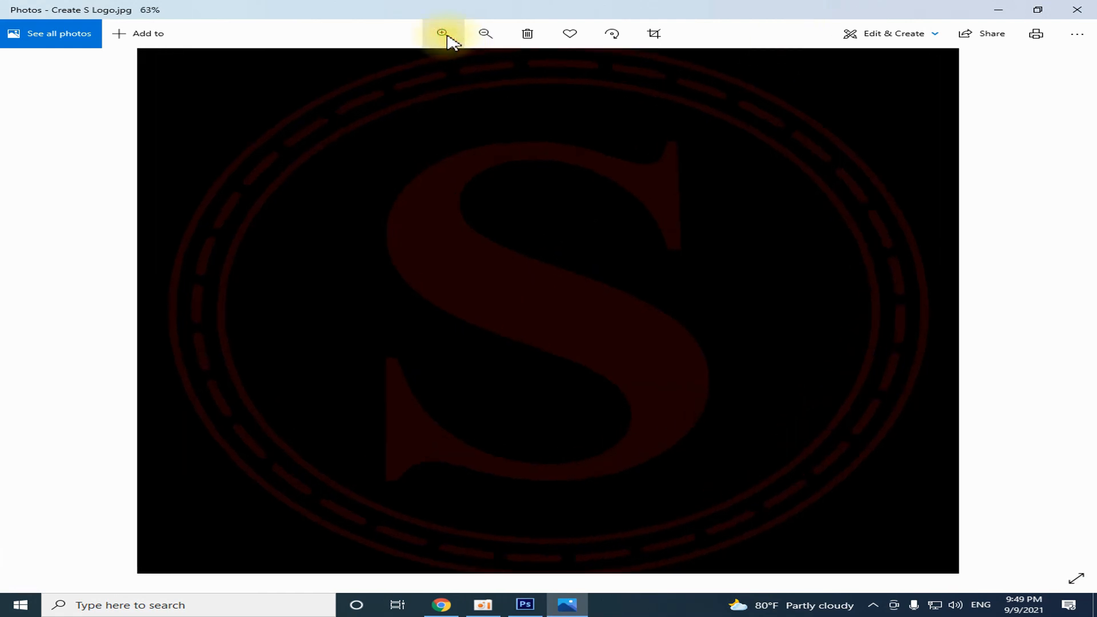
pyautogui.scroll(-2, 550, 254)
pyautogui.click(1086, 8)
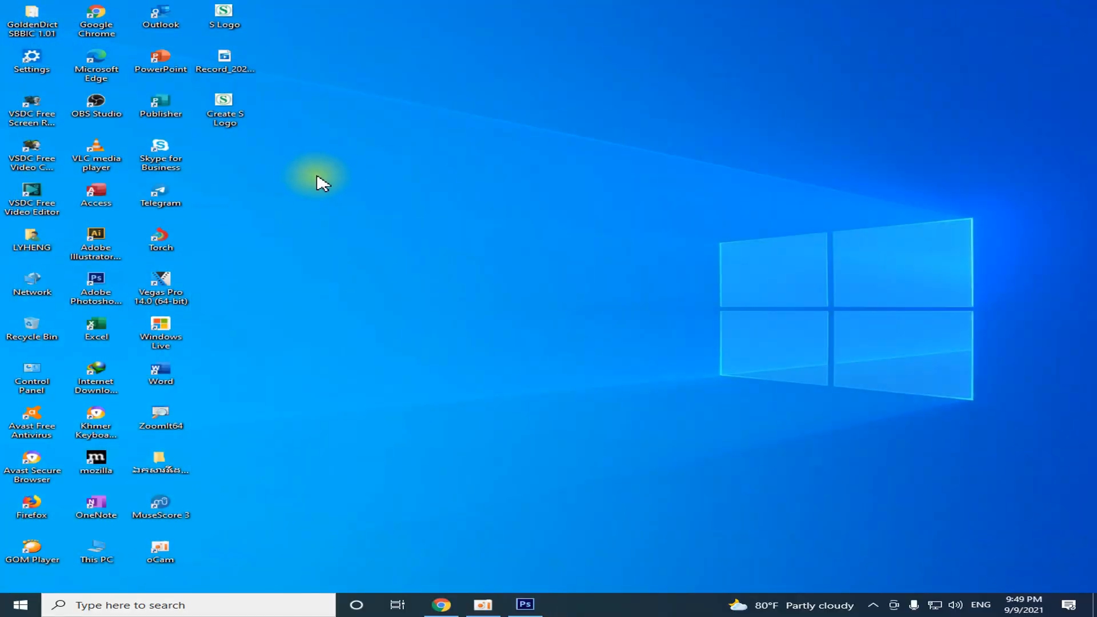
# Reopen Create S Logo in Photos, check its colours at 63% zoom, and close it.
pyautogui.rightClick(243, 114)
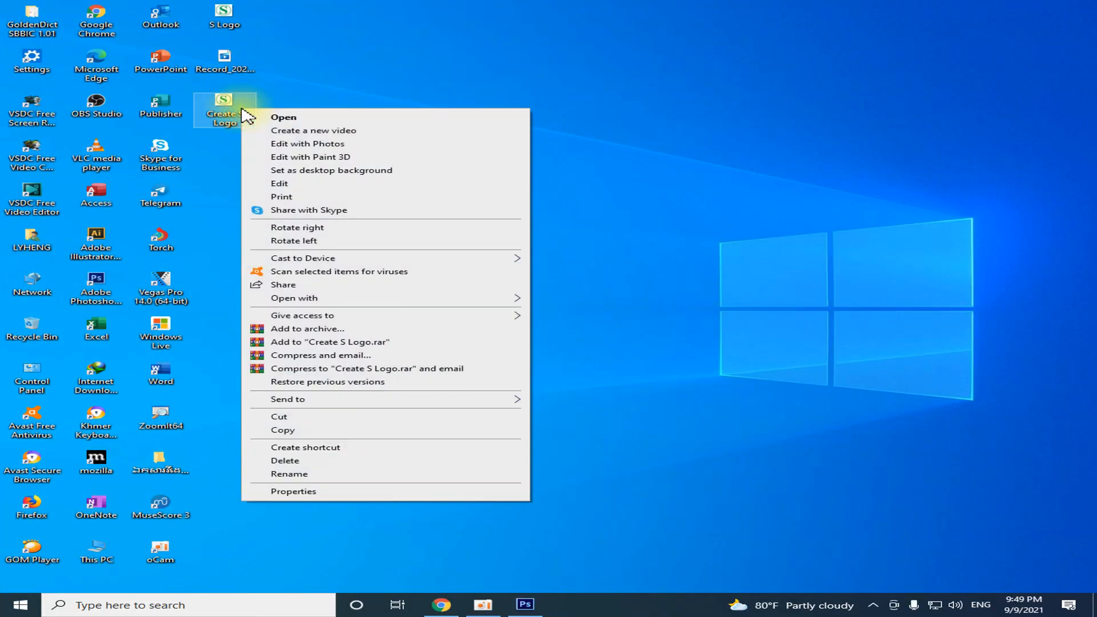
pyautogui.click(277, 117)
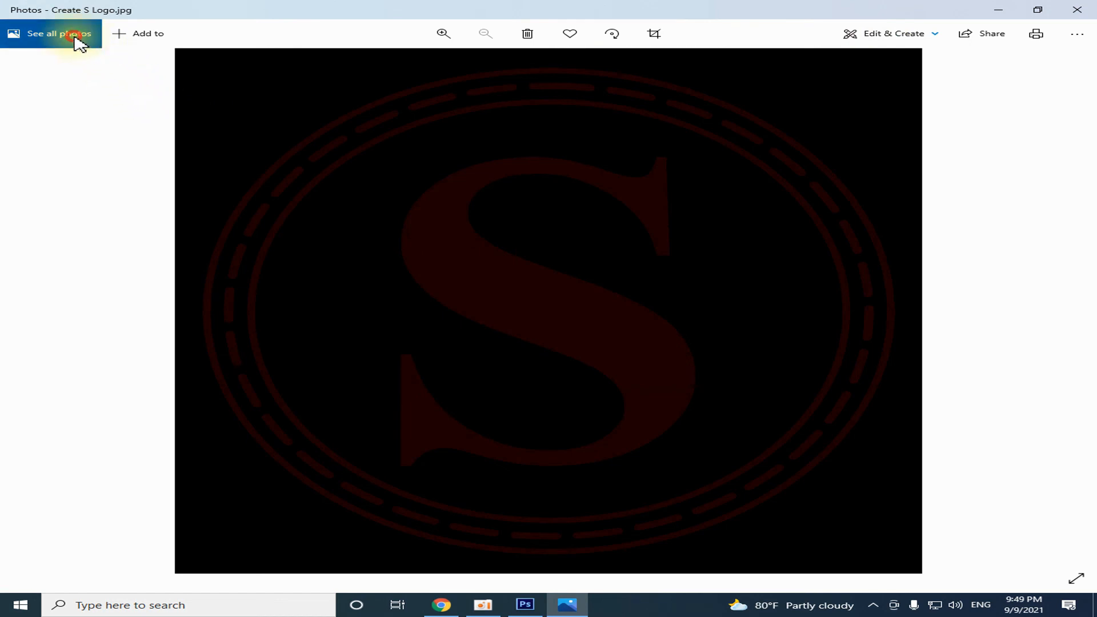
pyautogui.click(443, 34)
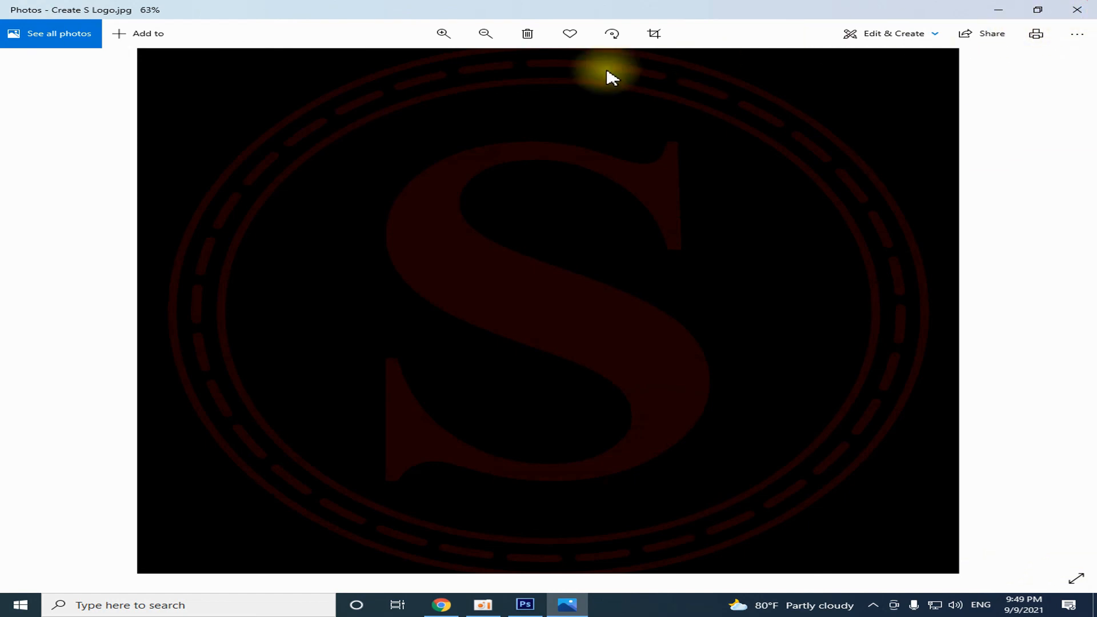
pyautogui.click(1078, 10)
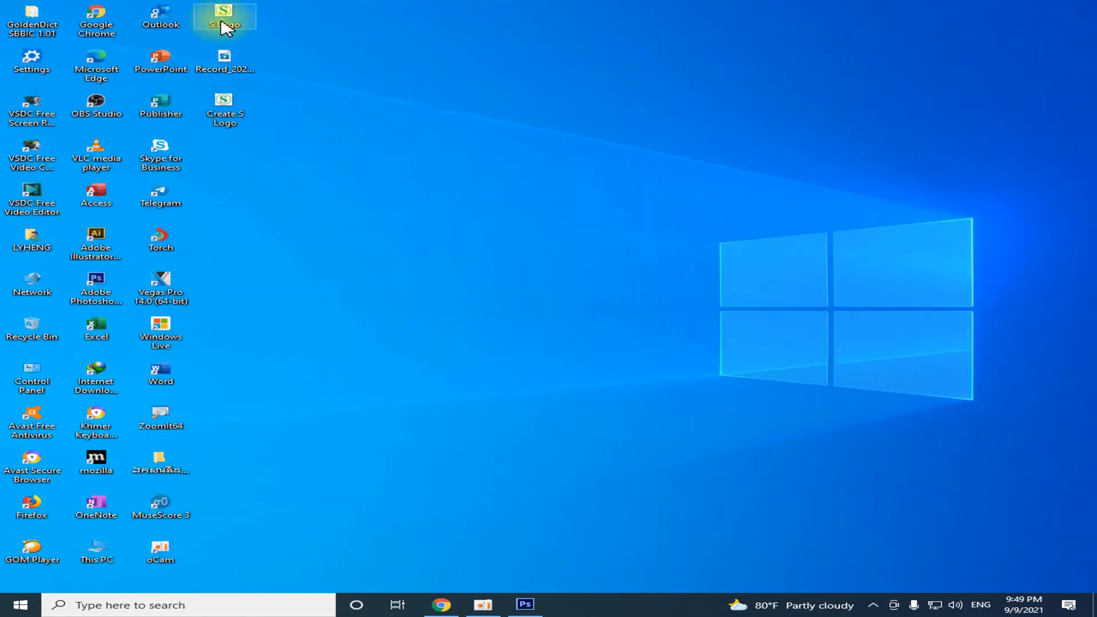
# View the original S Logo image in Photos for comparison, close it, and return to Photoshop.
pyautogui.rightClick(223, 15)
pyautogui.click(261, 16)
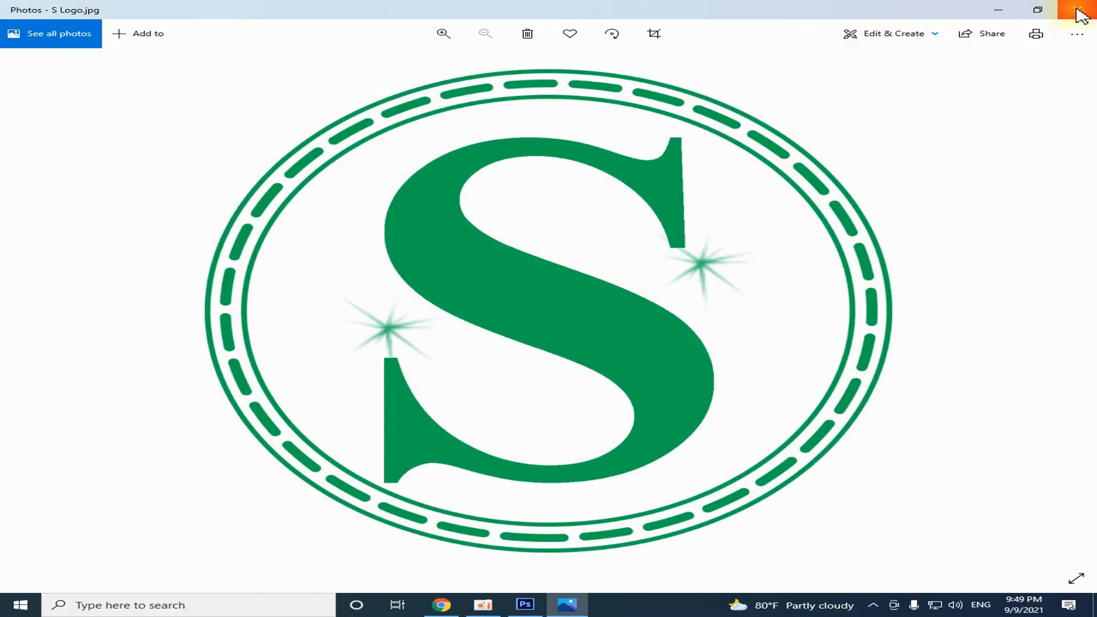
pyautogui.click(1079, 10)
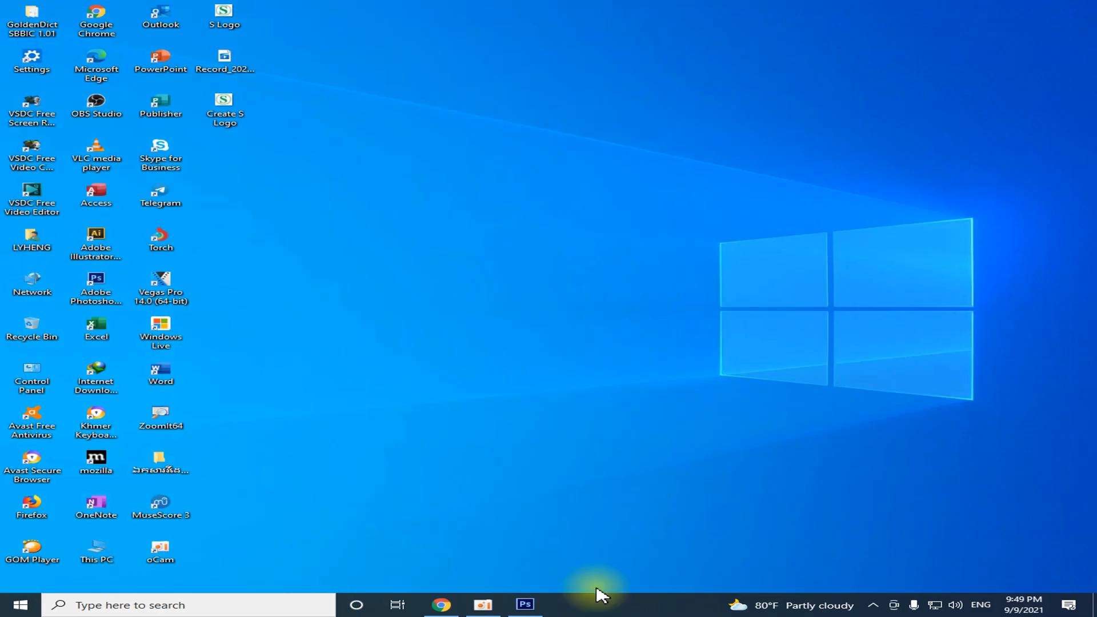
pyautogui.click(525, 605)
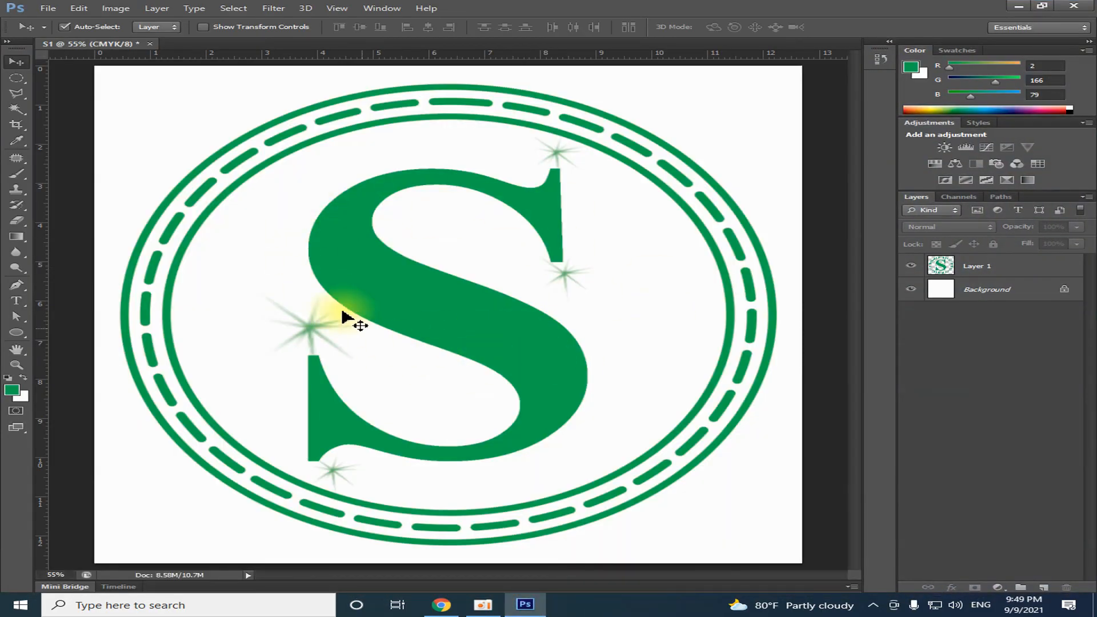